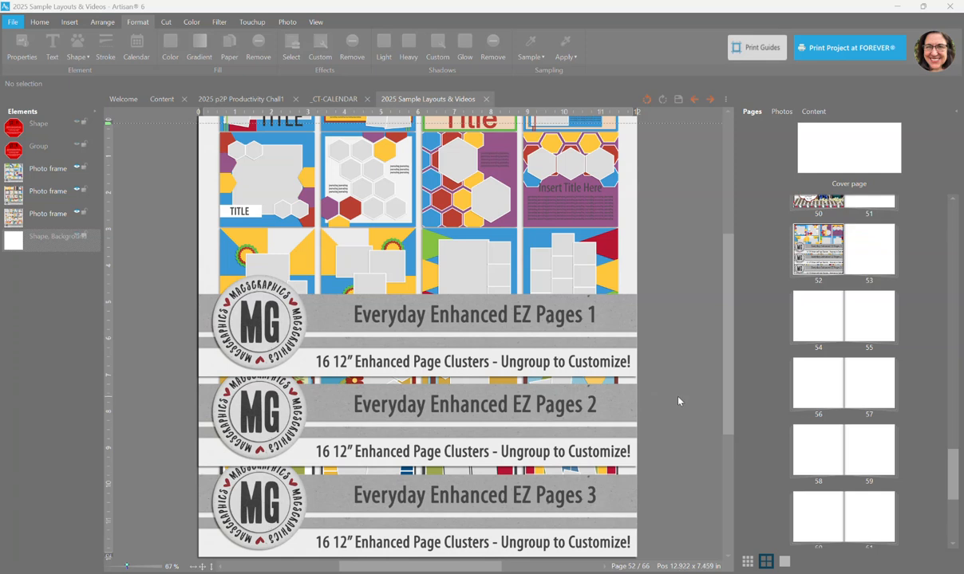
Show the hidden stop-sign notice group over the EZ Pages previews on page 52
{"action": "mouse_move", "coordinate": [733, 413]}
{"action": "left_mouse_down"}
{"action": "mouse_move", "coordinate": [736, 353]}
{"action": "mouse_move", "coordinate": [727, 409]}
{"action": "left_mouse_up"}
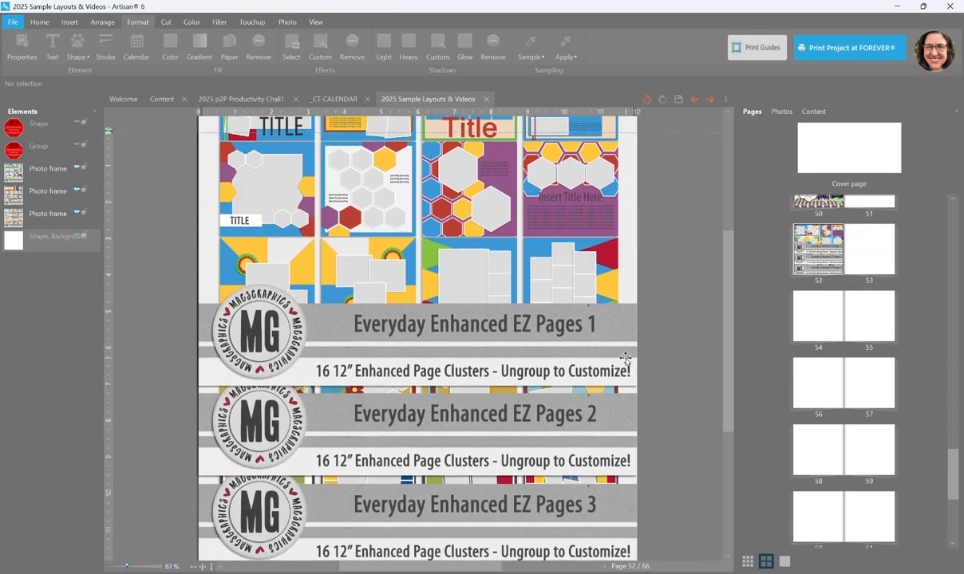
{"action": "left_click", "coordinate": [76, 126]}
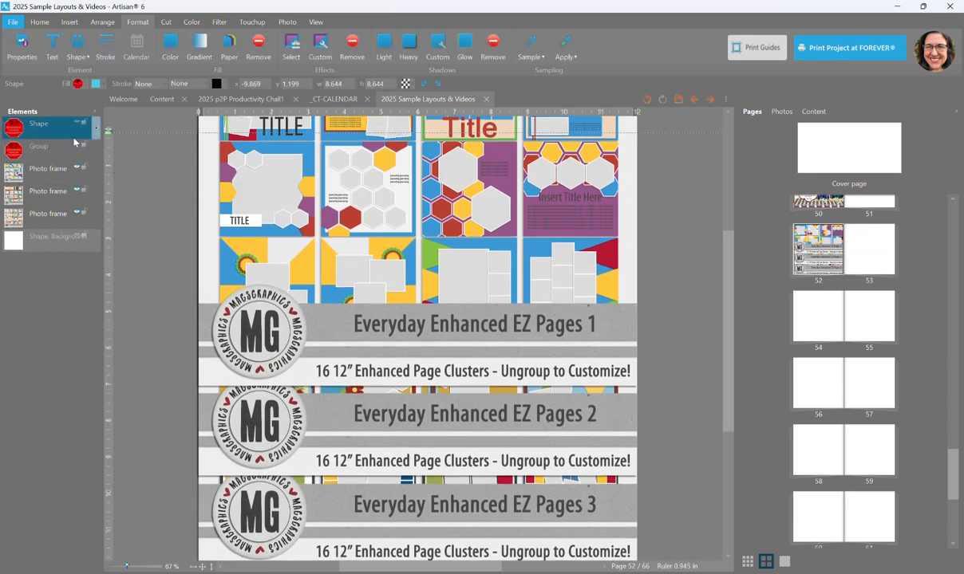
{"action": "left_click", "coordinate": [79, 149]}
{"action": "left_click_drag", "start_coordinate": [472, 255], "coordinate": [504, 296]}
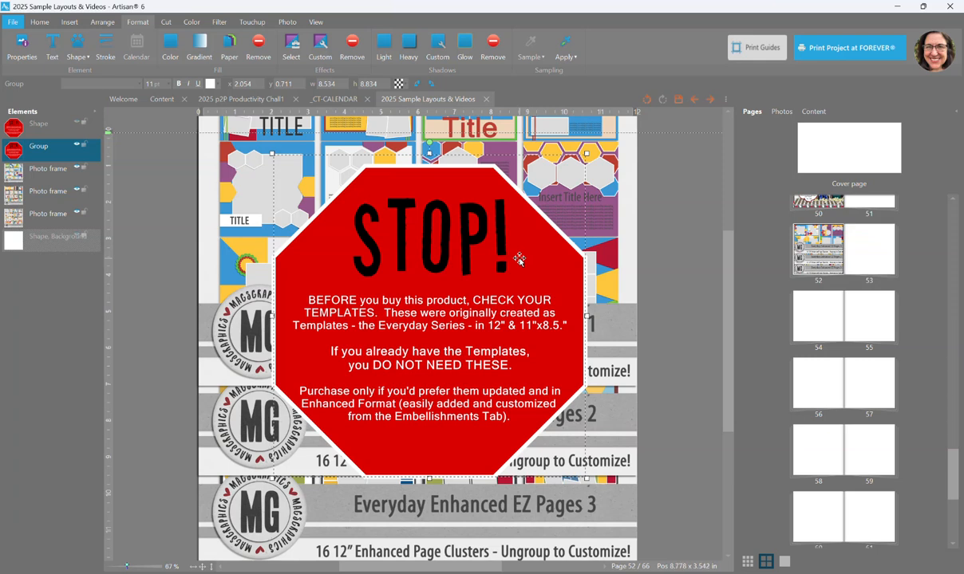
Hide the stop-sign group and the three EZ Pages photo frames so the page canvas is empty
{"action": "left_click", "coordinate": [77, 146]}
{"action": "left_click", "coordinate": [76, 168]}
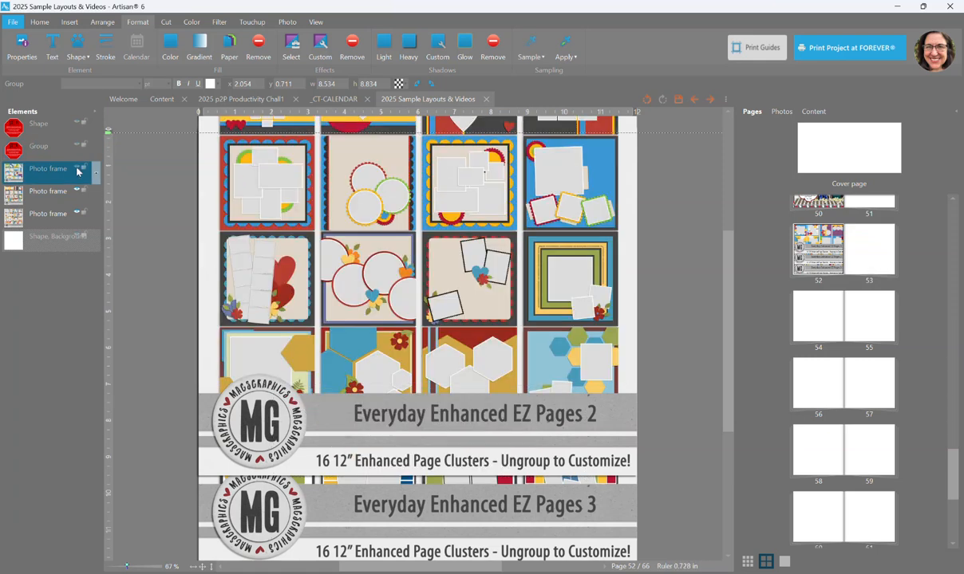
{"action": "left_click", "coordinate": [77, 192]}
{"action": "left_click", "coordinate": [77, 214]}
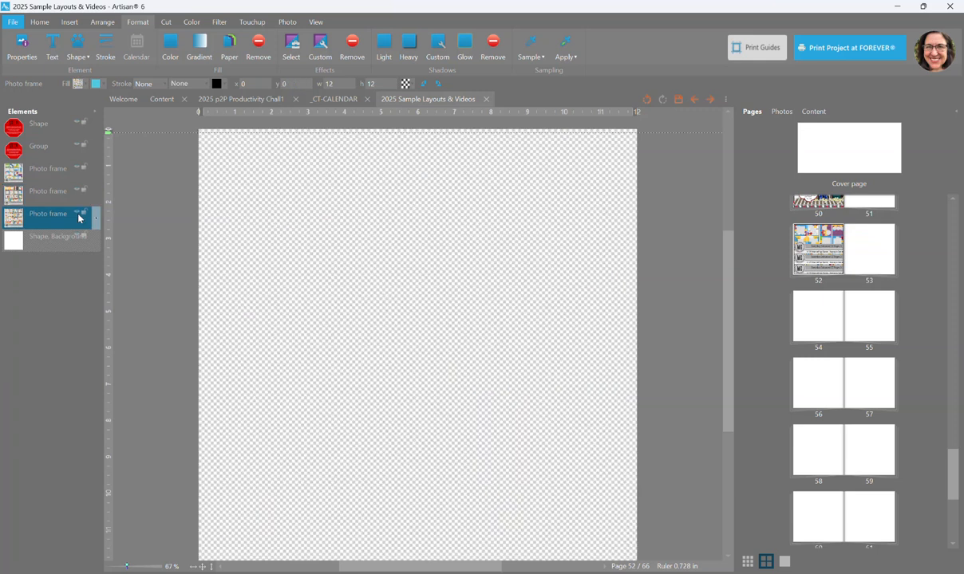
Open the art-kit template chooser and select Everyday Templates MEGA Bundle under MG-Personal Art Kits
{"action": "left_click", "coordinate": [39, 22]}
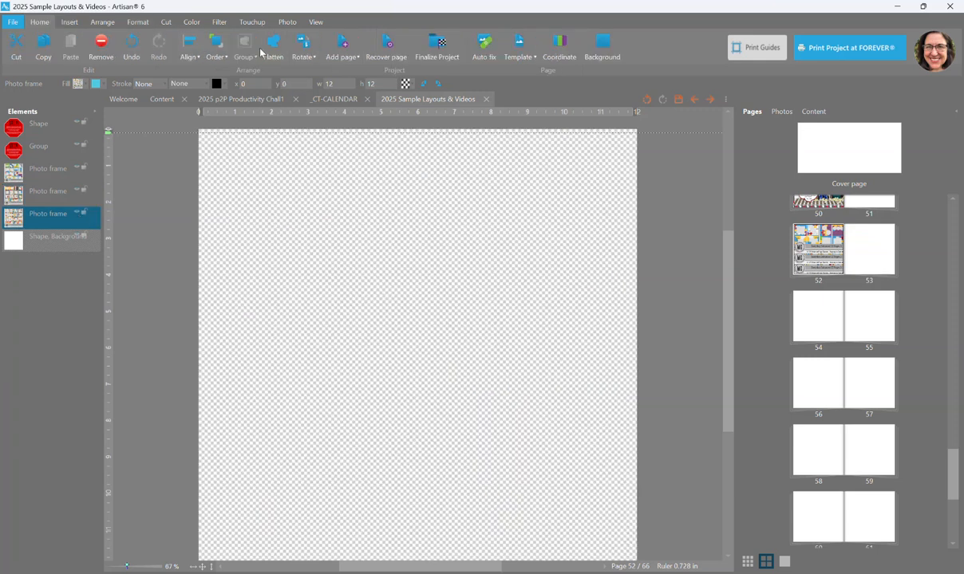
{"action": "left_click", "coordinate": [519, 57]}
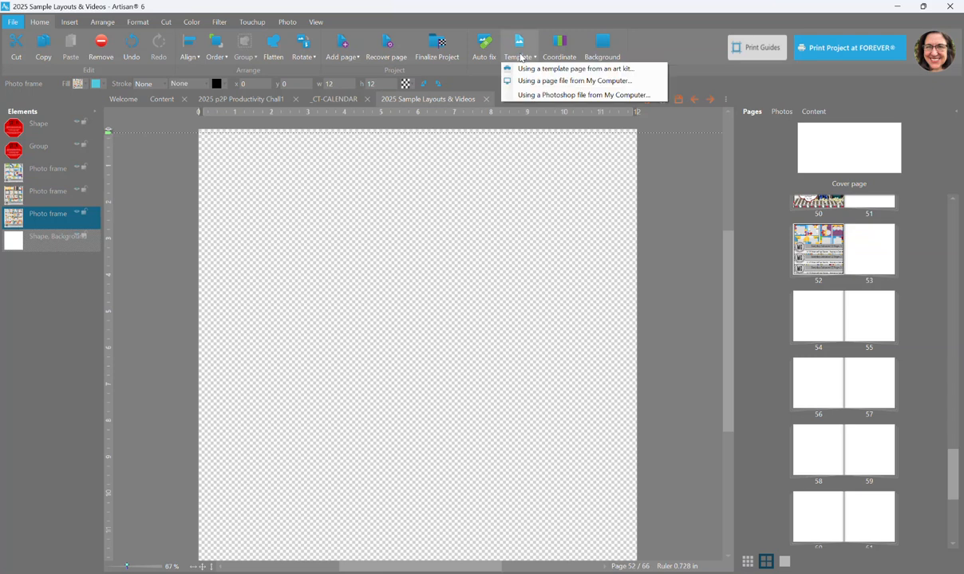
{"action": "left_click", "coordinate": [533, 71]}
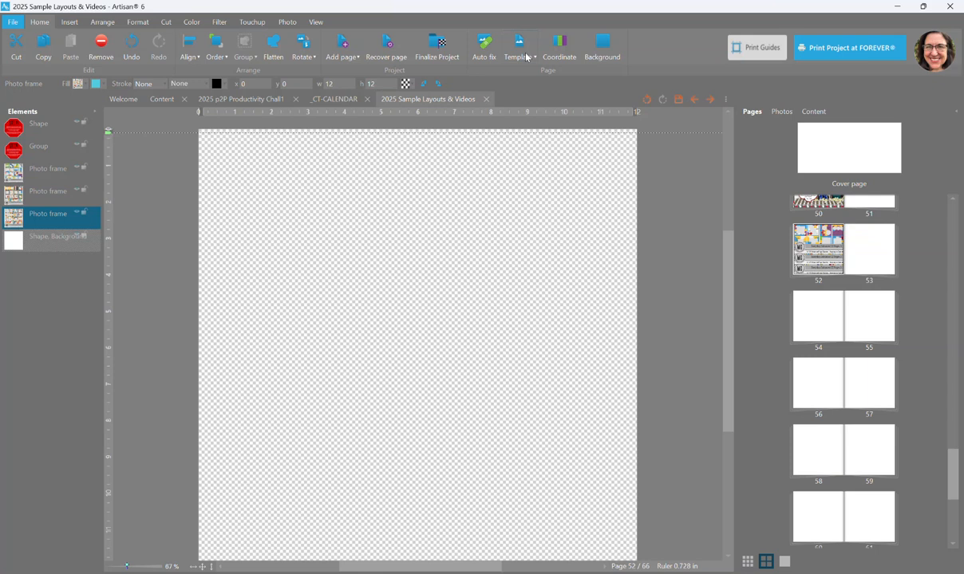
{"action": "left_click", "coordinate": [527, 56]}
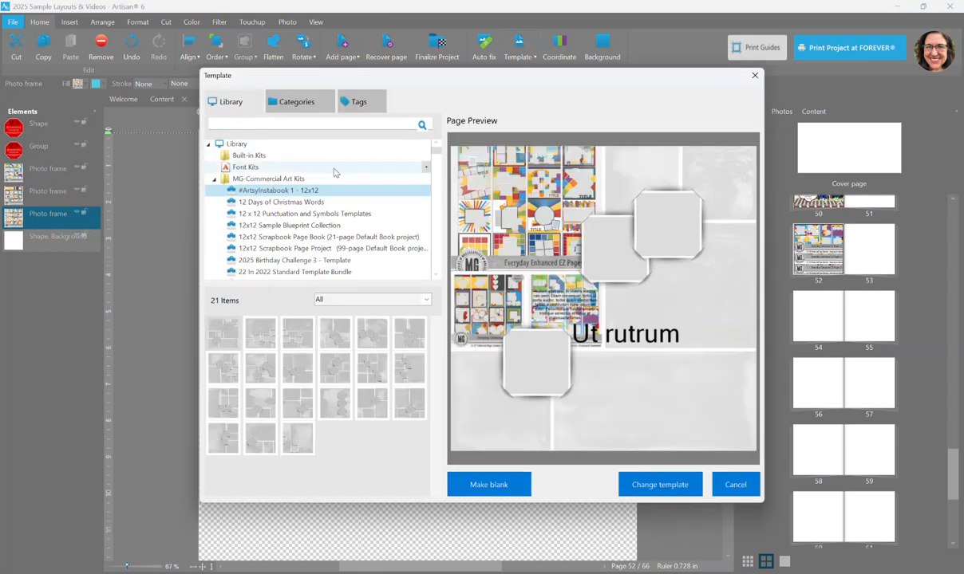
{"action": "left_click", "coordinate": [214, 180]}
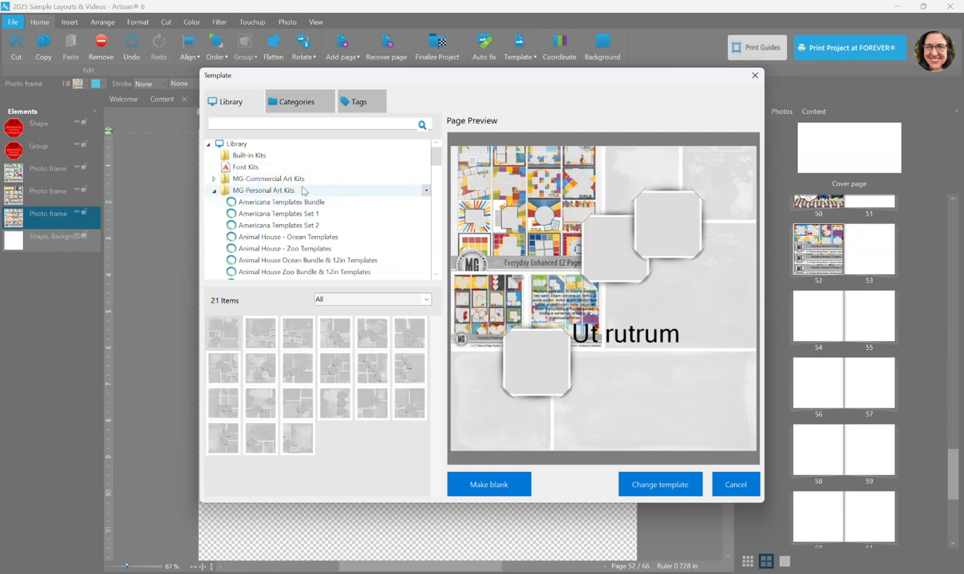
{"action": "scroll", "coordinate": [366, 237], "scroll_direction": "down", "scroll_amount": 1}
{"action": "left_click_drag", "start_coordinate": [437, 164], "coordinate": [435, 207]}
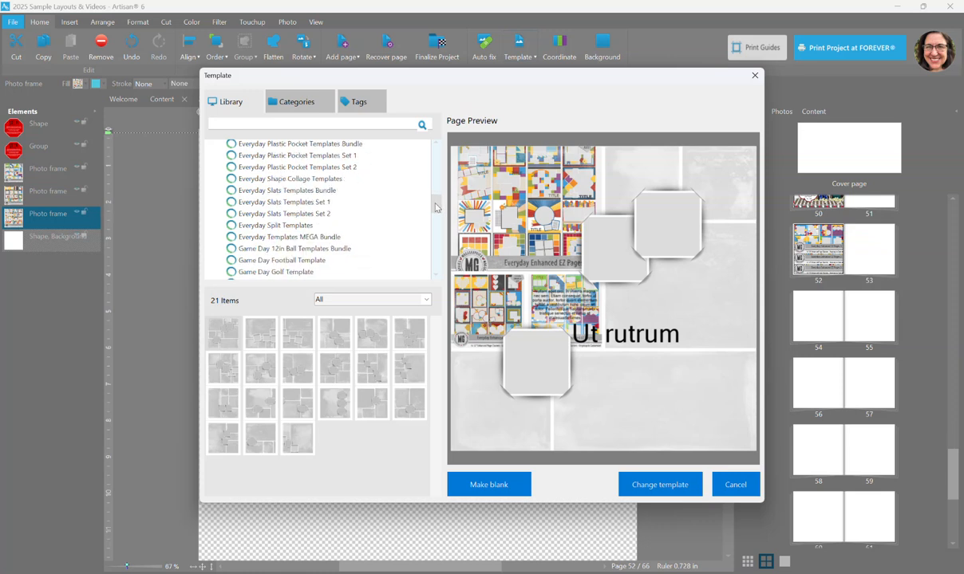
{"action": "left_click", "coordinate": [281, 238]}
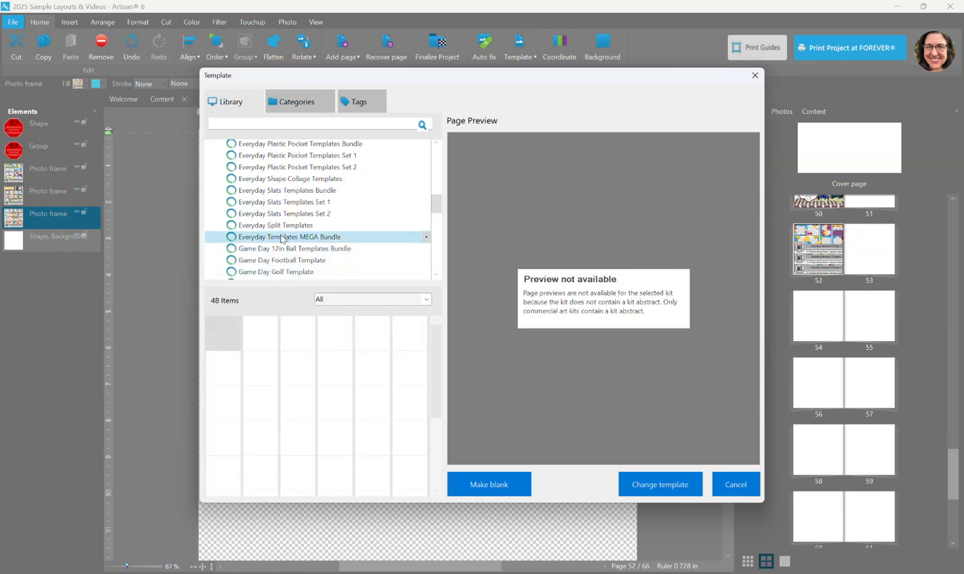
Look through the MEGA Bundle's template thumbnails and close the template chooser without applying one
{"action": "scroll", "coordinate": [403, 327], "scroll_direction": "down", "scroll_amount": 3}
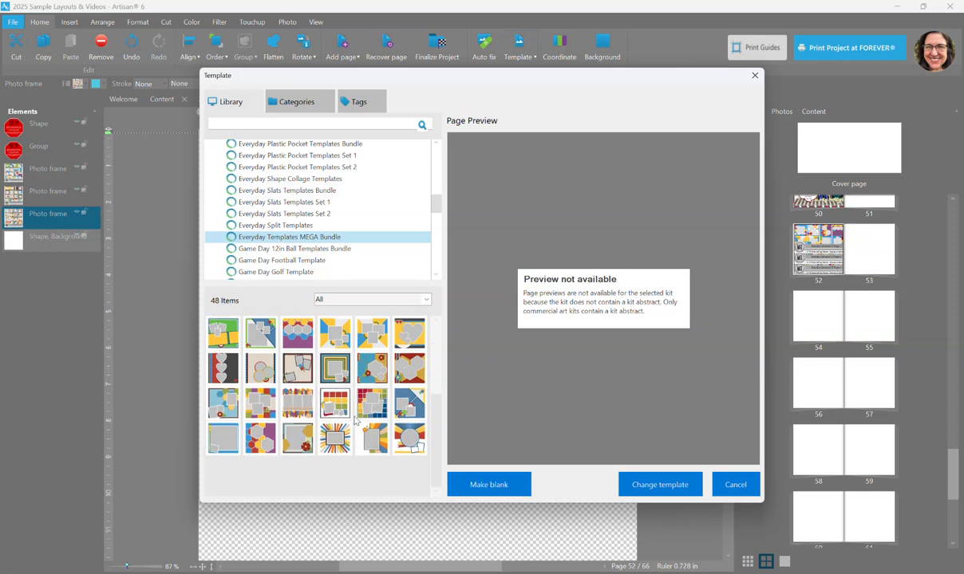
{"action": "scroll", "coordinate": [352, 415], "scroll_direction": "up", "scroll_amount": 3}
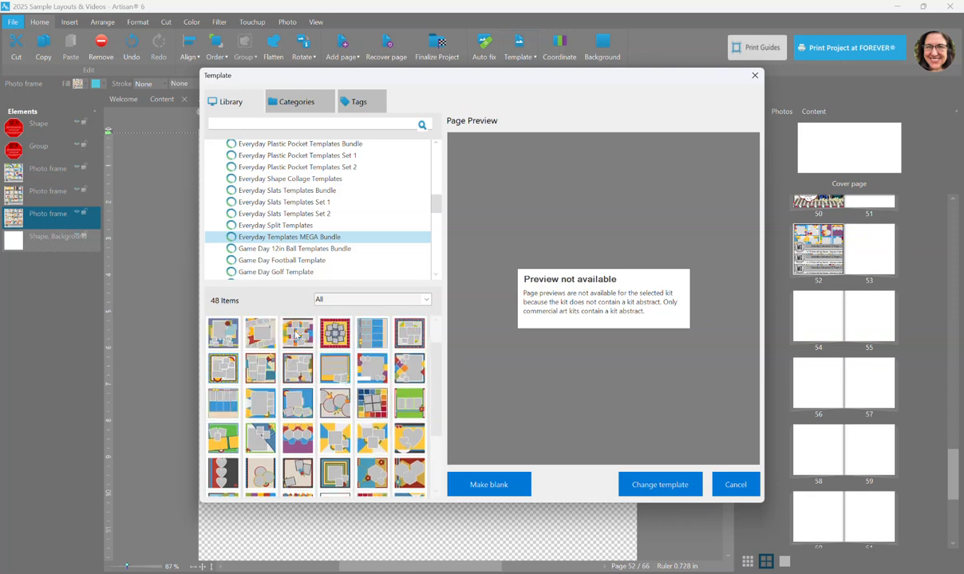
{"action": "scroll", "coordinate": [239, 359], "scroll_direction": "up", "scroll_amount": 1}
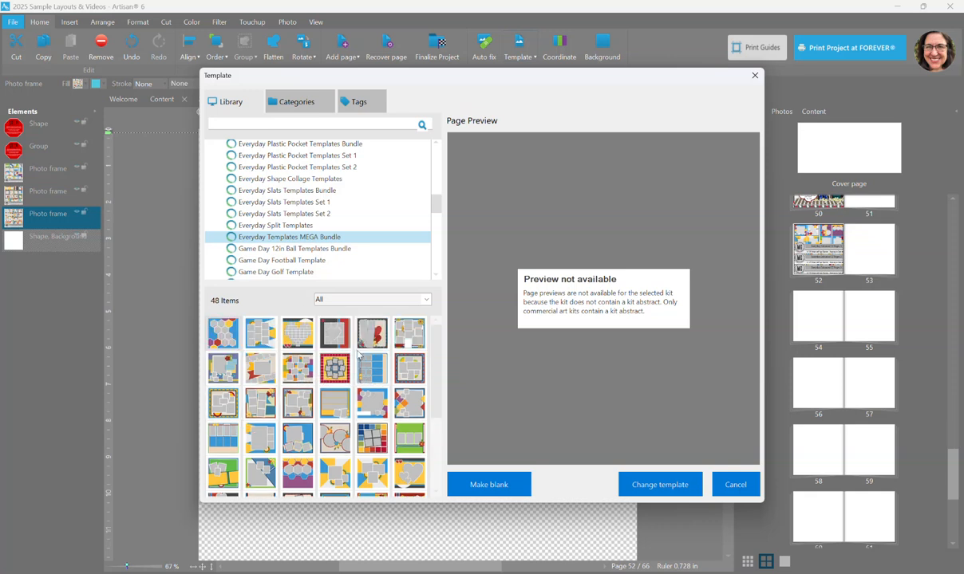
{"action": "left_click_drag", "start_coordinate": [436, 81], "coordinate": [392, 61]}
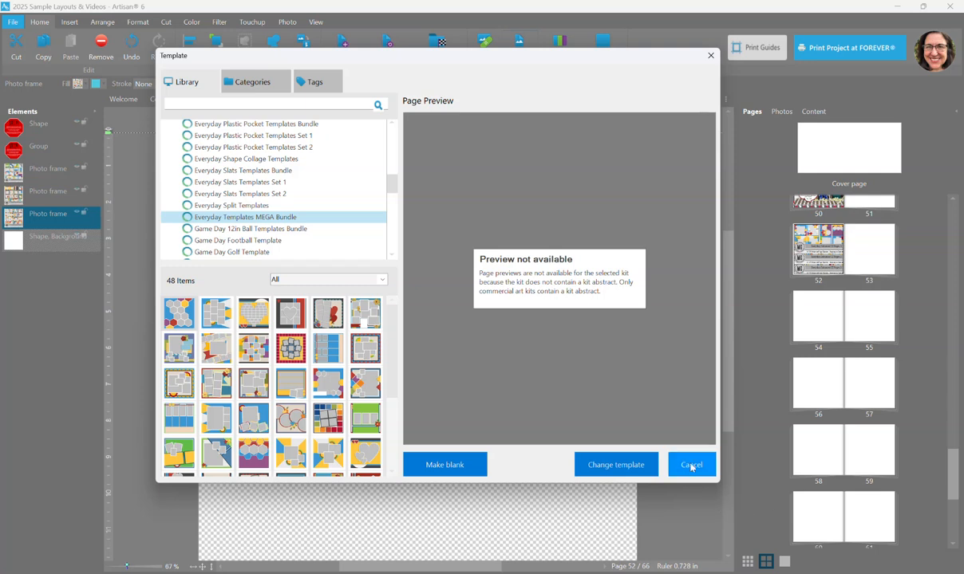
{"action": "scroll", "coordinate": [307, 356], "scroll_direction": "down", "scroll_amount": 5}
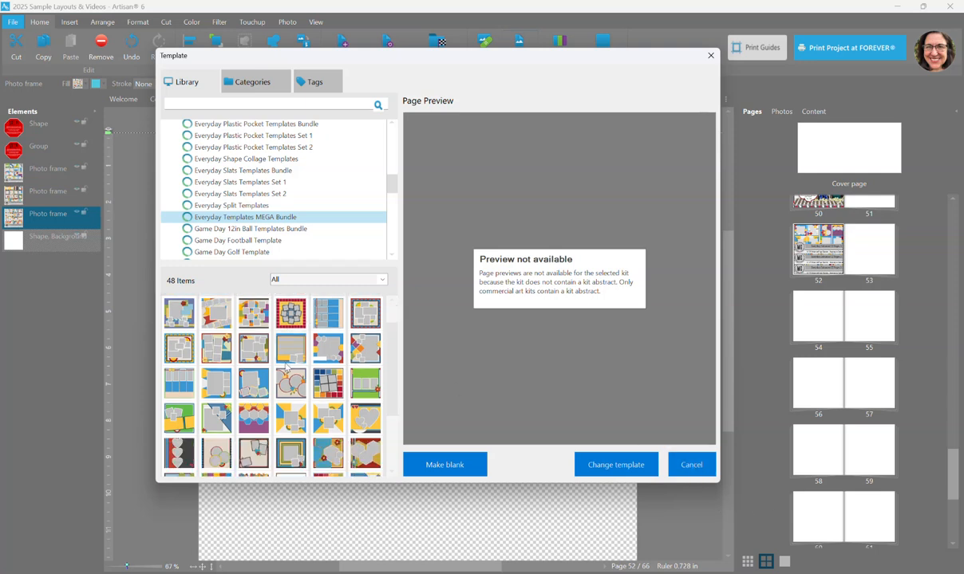
{"action": "scroll", "coordinate": [313, 408], "scroll_direction": "up", "scroll_amount": 5}
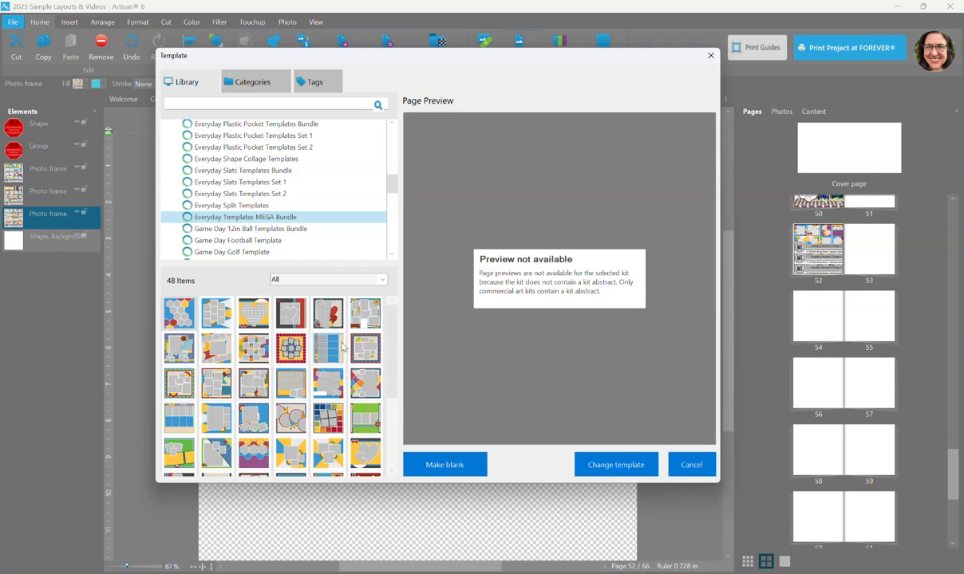
{"action": "left_click", "coordinate": [691, 465]}
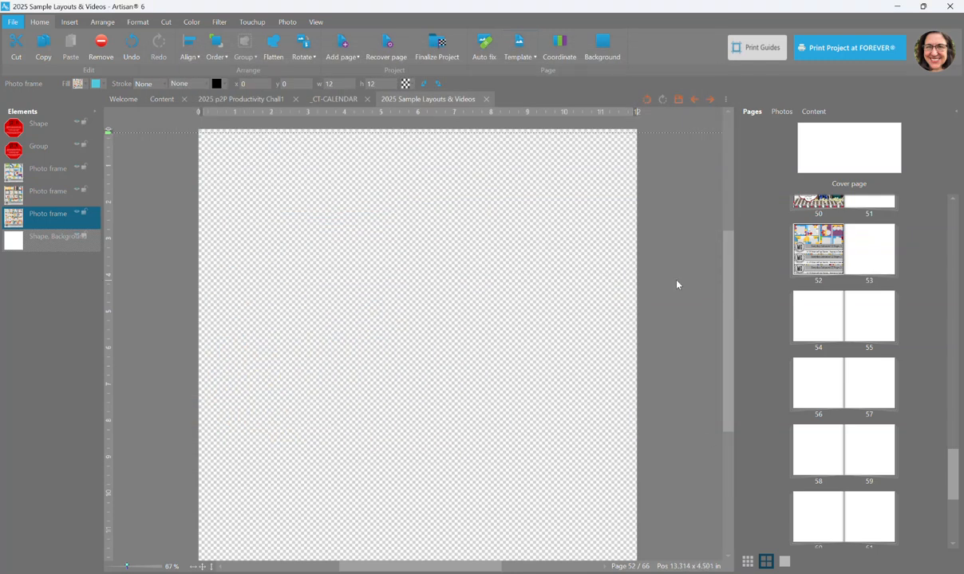
Examine the embellishment groups in the Everyday Enhanced EZ Pages 1 kit
{"action": "left_click", "coordinate": [815, 114]}
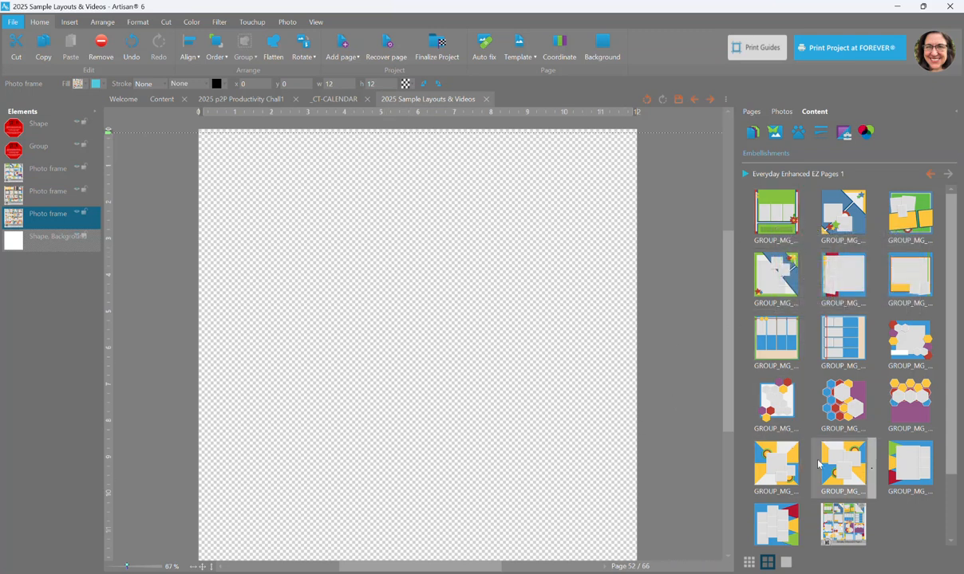
{"action": "scroll", "coordinate": [837, 439], "scroll_direction": "down", "scroll_amount": 2}
{"action": "scroll", "coordinate": [861, 411], "scroll_direction": "up", "scroll_amount": 2}
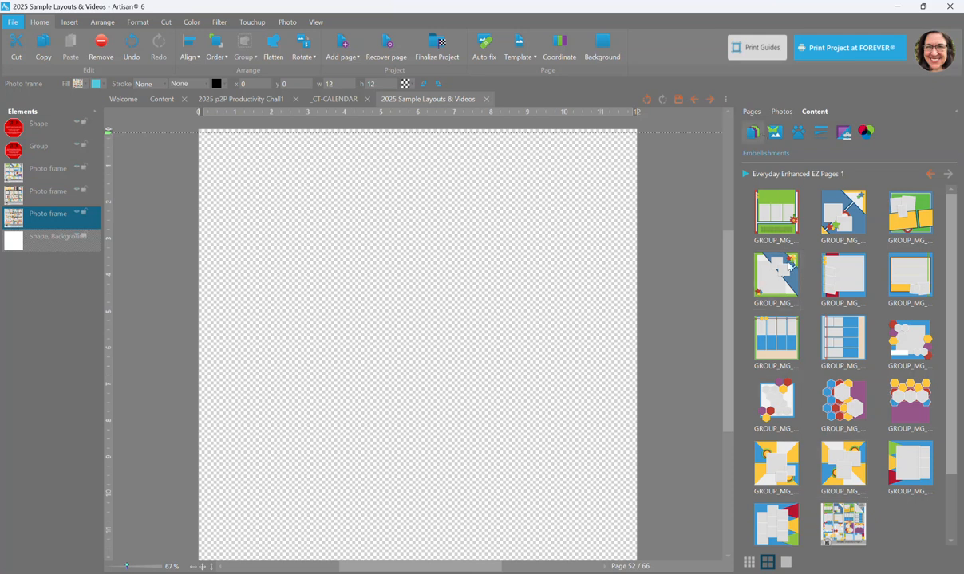
{"action": "scroll", "coordinate": [892, 490], "scroll_direction": "down", "scroll_amount": 1}
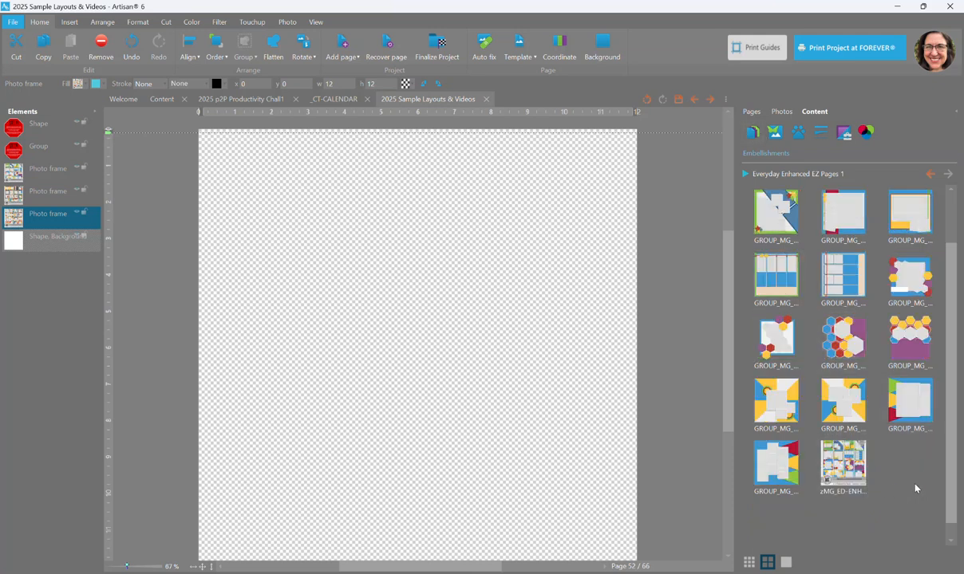
{"action": "scroll", "coordinate": [920, 492], "scroll_direction": "up", "scroll_amount": 1}
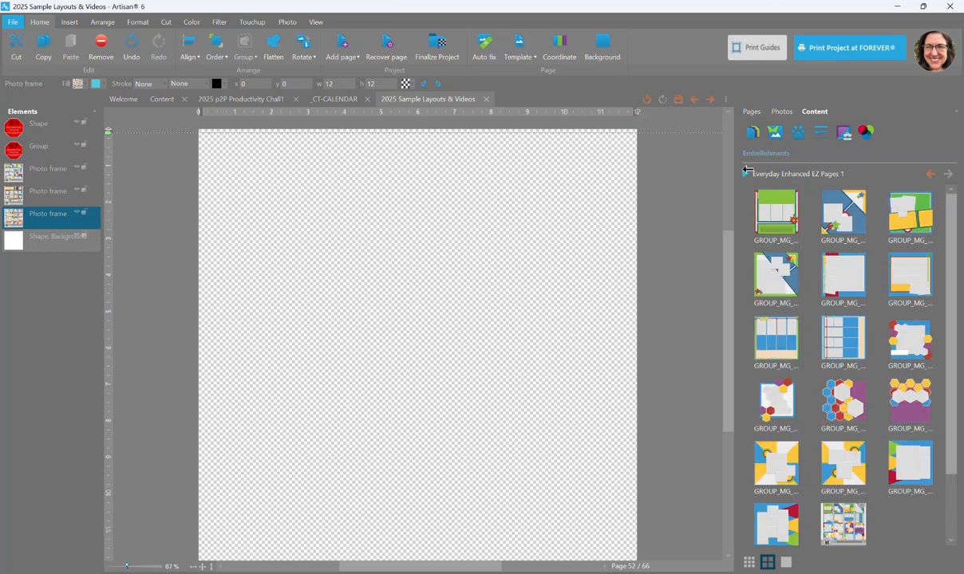
Add the Everyday Enhanced EZ Pages 2 and Everyday Enhanced EZ Pages 3 kits to the current embellishment selection
{"action": "left_click", "coordinate": [746, 172]}
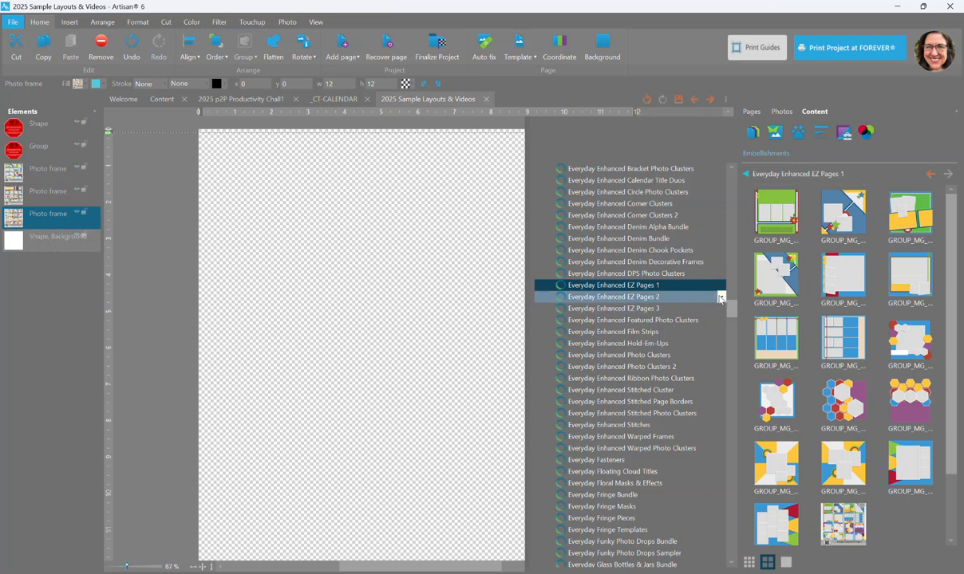
{"action": "left_click", "coordinate": [721, 297]}
{"action": "left_click", "coordinate": [754, 320]}
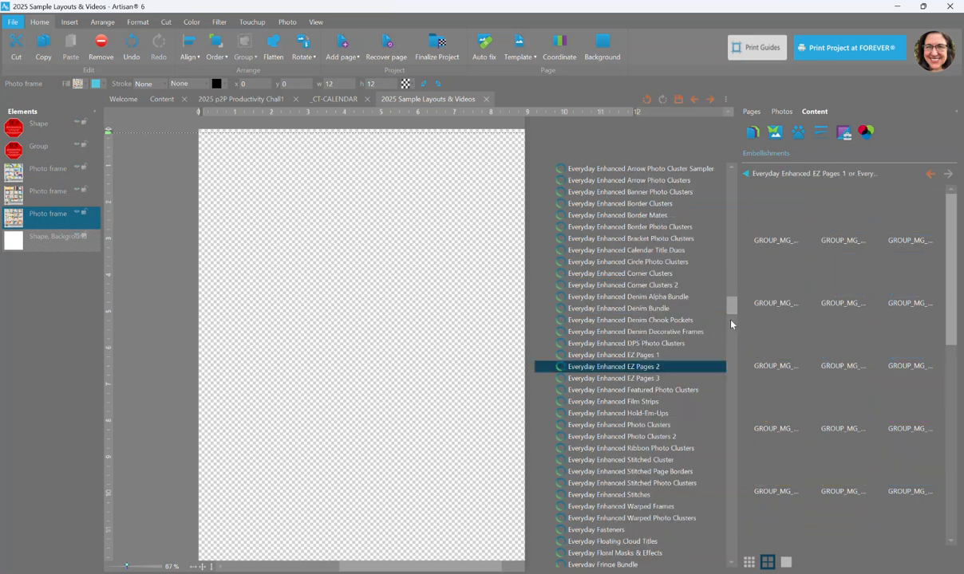
{"action": "left_click", "coordinate": [718, 380]}
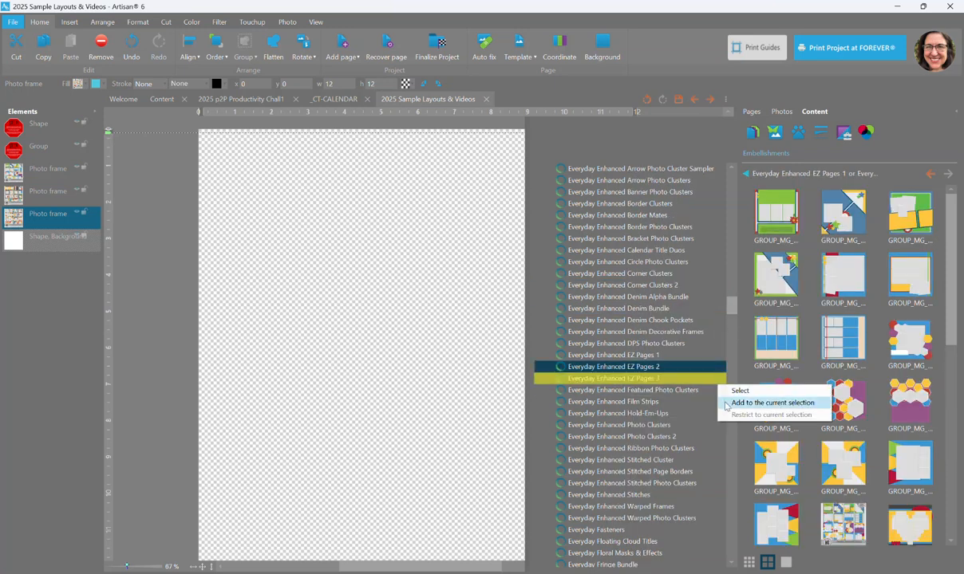
{"action": "left_click", "coordinate": [726, 404]}
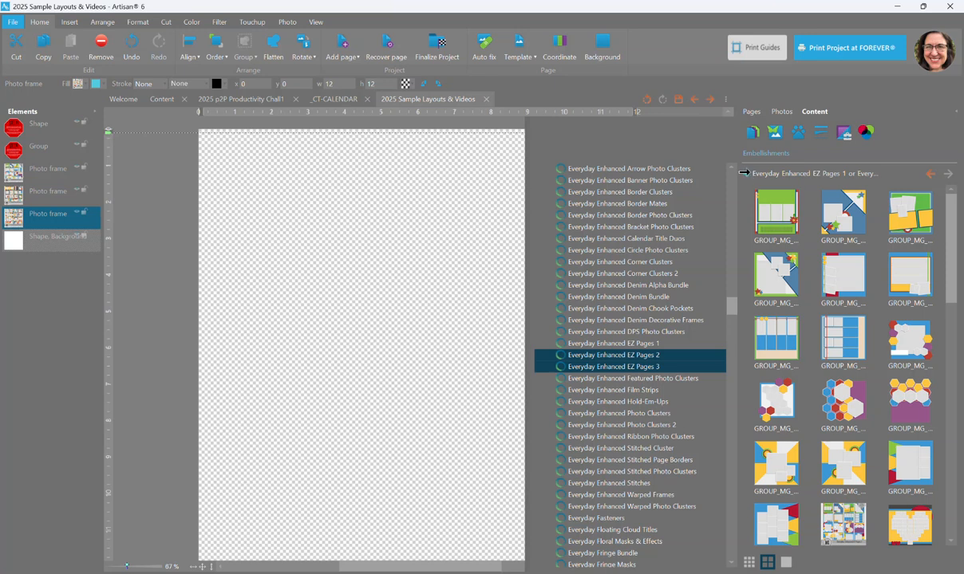
{"action": "left_click", "coordinate": [746, 173]}
Switch the embellishment thumbnails to the largest size and return to the start of the EZ Pages designs
{"action": "left_click_drag", "start_coordinate": [950, 271], "coordinate": [950, 278]}
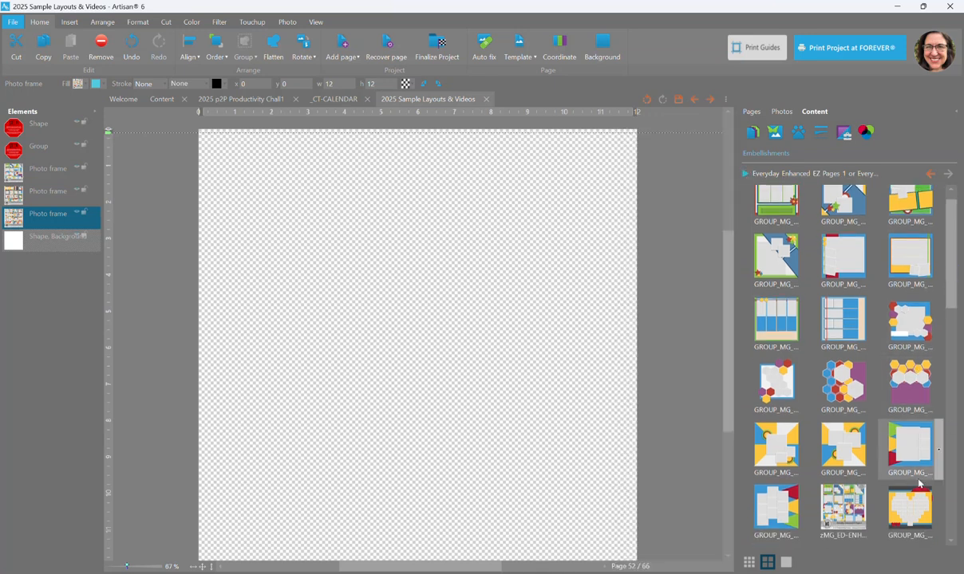
{"action": "left_click", "coordinate": [786, 564]}
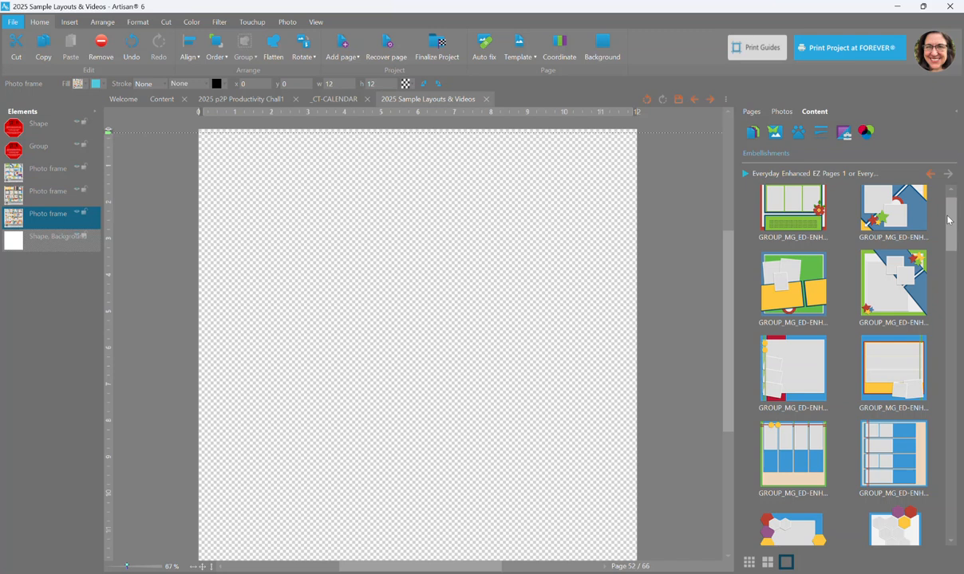
{"action": "scroll", "coordinate": [955, 217], "scroll_direction": "up", "scroll_amount": 2}
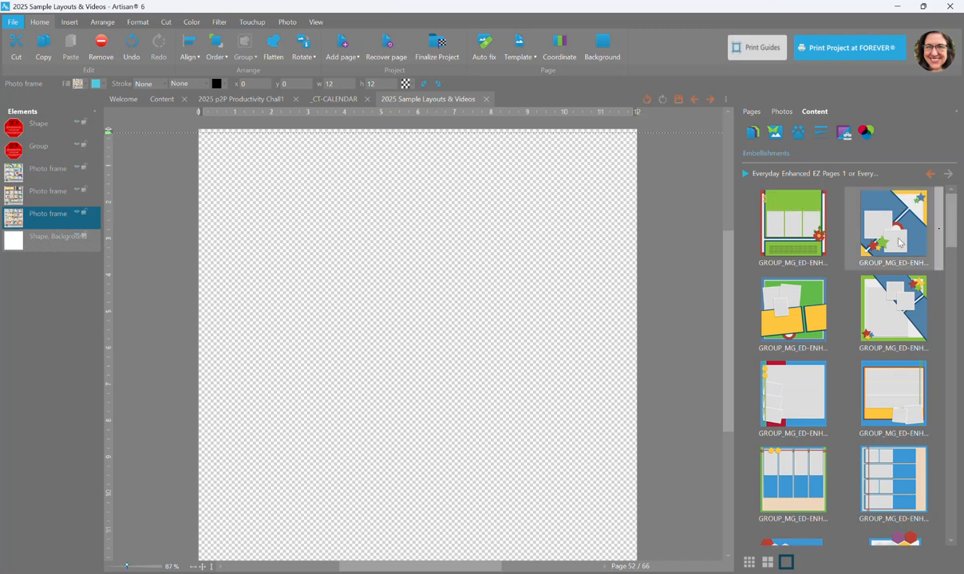
{"action": "mouse_move", "coordinate": [950, 232]}
{"action": "left_mouse_down"}
{"action": "mouse_move", "coordinate": [945, 503]}
{"action": "mouse_move", "coordinate": [945, 287]}
{"action": "mouse_move", "coordinate": [934, 226]}
{"action": "left_mouse_up"}
Add the blue diagonal EZ page group with stars and two photo frames to page 52, and deselect it
{"action": "right_click", "coordinate": [856, 233]}
{"action": "left_click", "coordinate": [888, 238]}
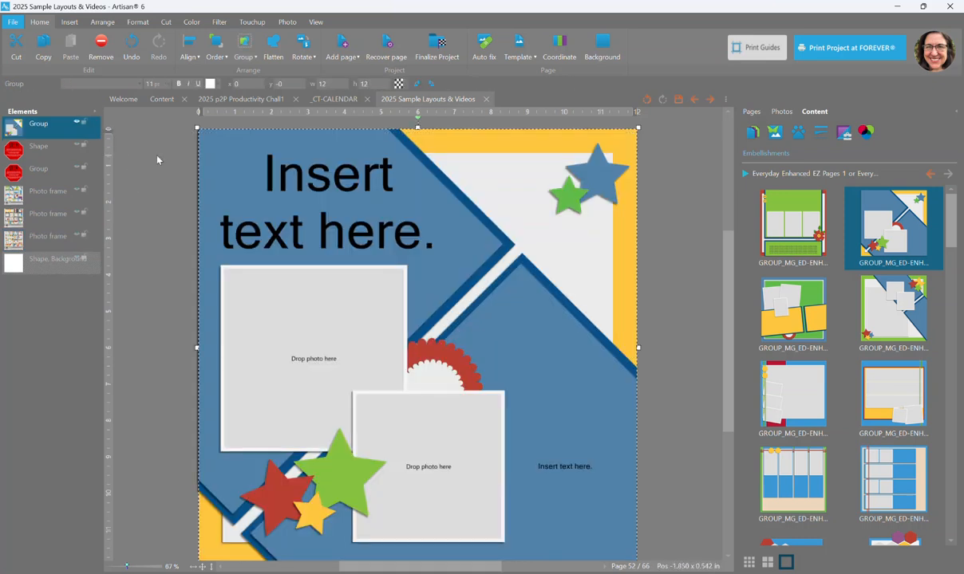
{"action": "left_click", "coordinate": [700, 317]}
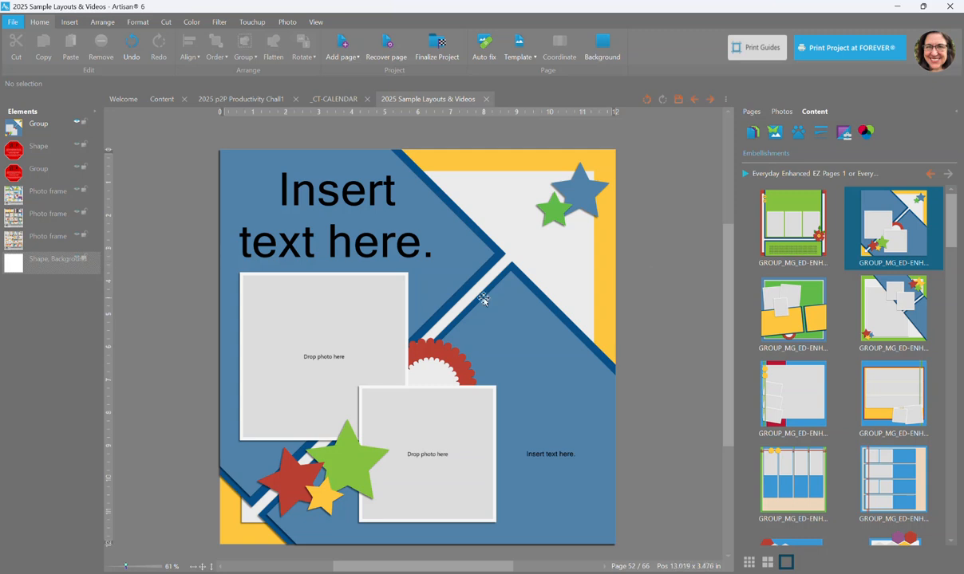
{"action": "scroll", "coordinate": [444, 279], "scroll_direction": "up", "scroll_amount": 1}
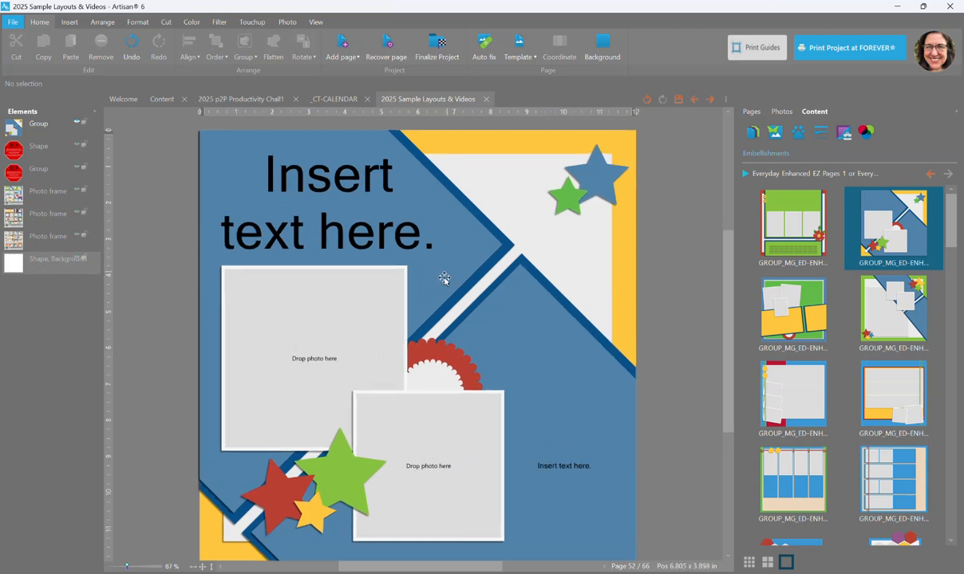
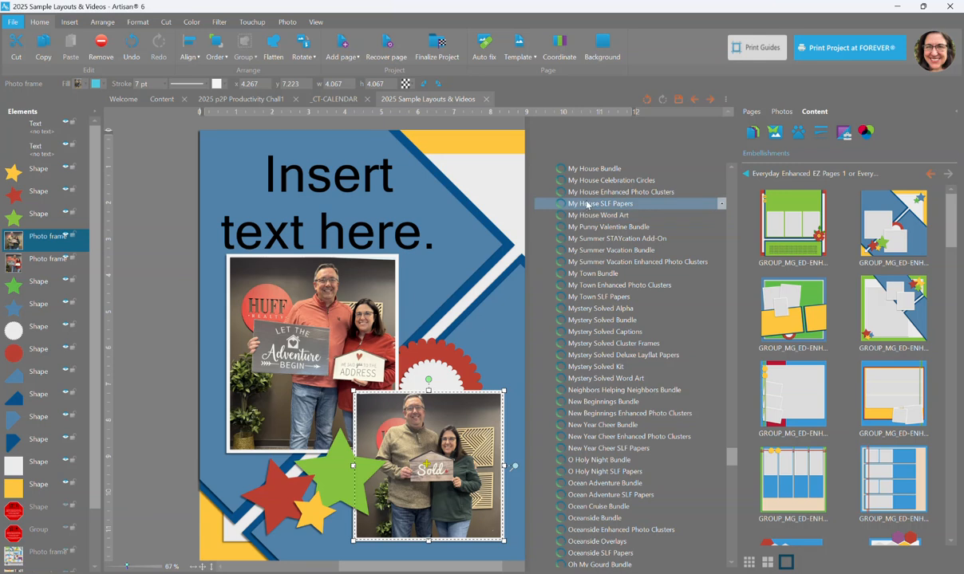
Select the My House Bundle embellishments, add the My Town Bundle to the current selection, and browse the combined items
{"action": "left_click", "coordinate": [583, 170]}
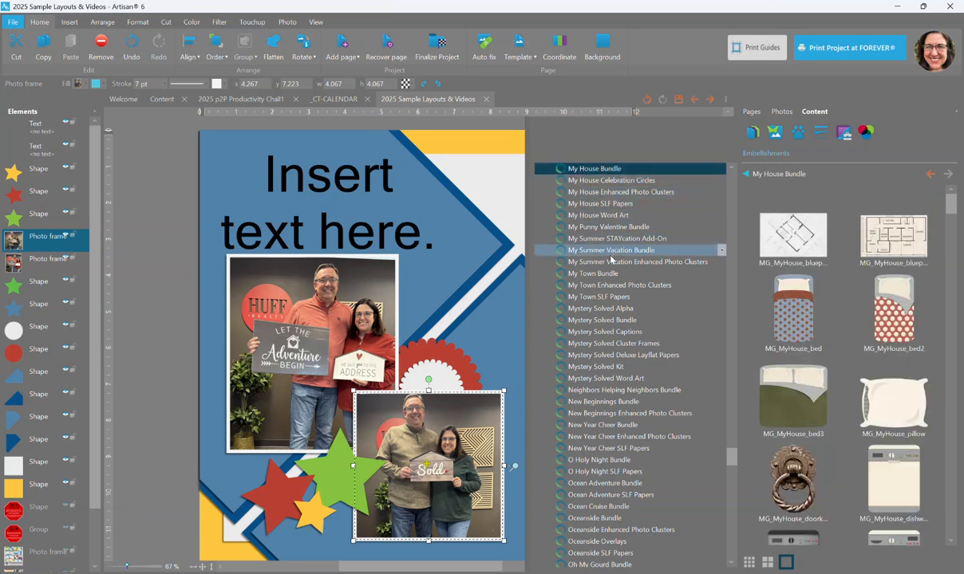
{"action": "left_click", "coordinate": [720, 274]}
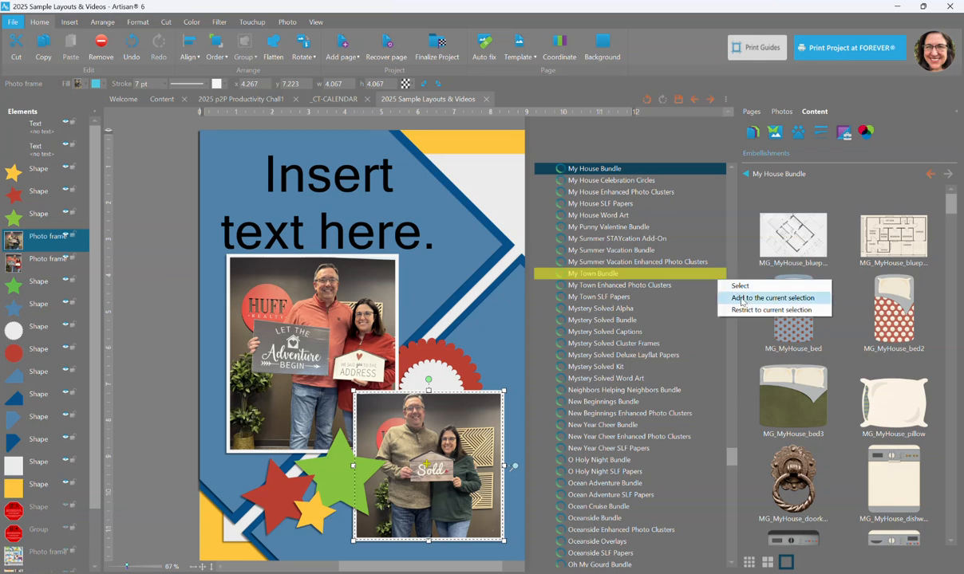
{"action": "left_click", "coordinate": [742, 299]}
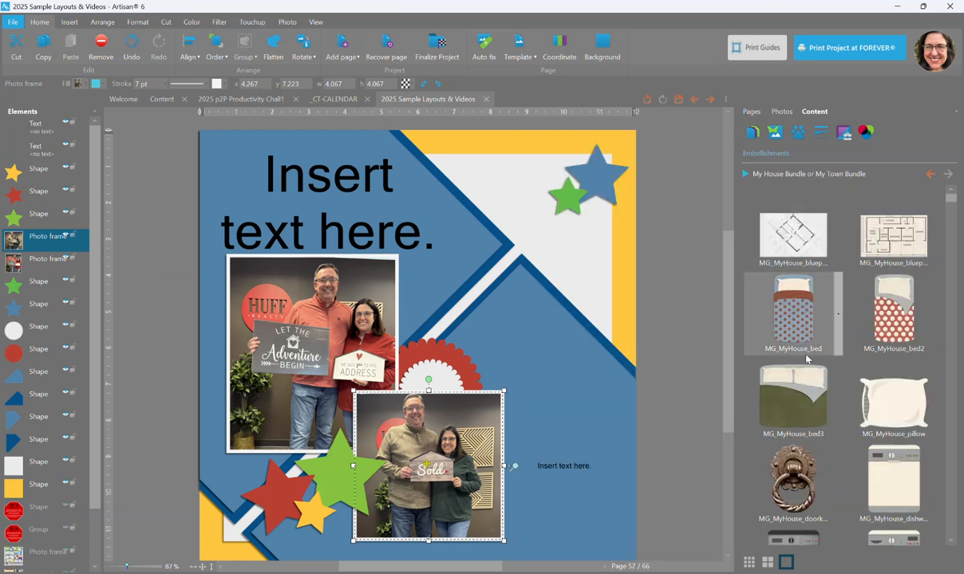
{"action": "scroll", "coordinate": [815, 355], "scroll_direction": "down", "scroll_amount": 4}
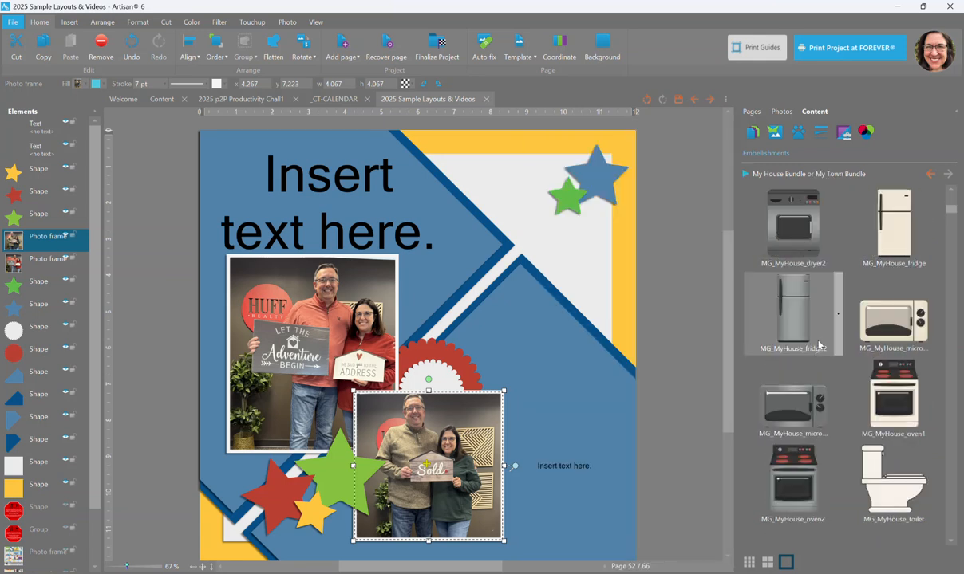
Fill the full-page yellow background shape with the multicoloured house-print paper from the My House Bundle
{"action": "left_click", "coordinate": [754, 132]}
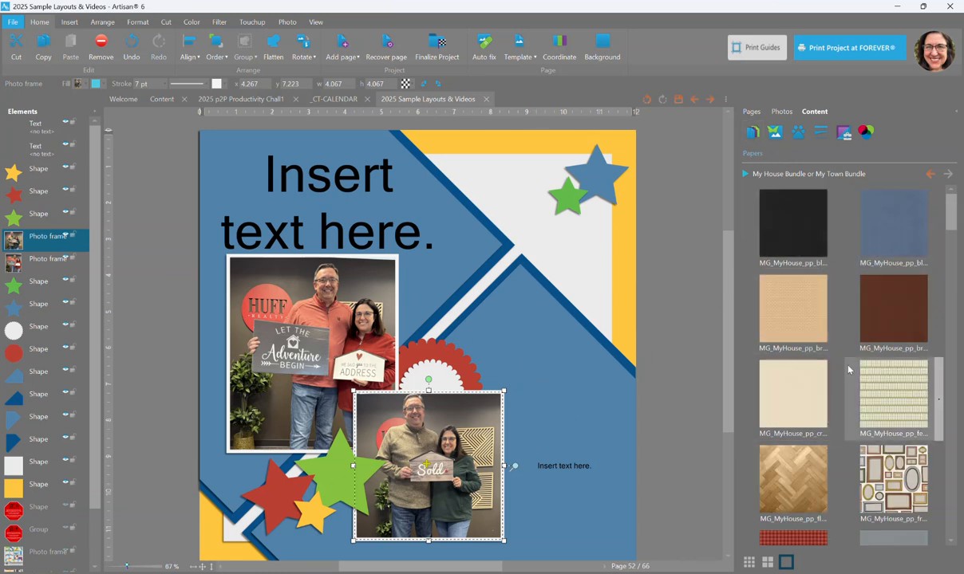
{"action": "scroll", "coordinate": [838, 367], "scroll_direction": "down", "scroll_amount": 1}
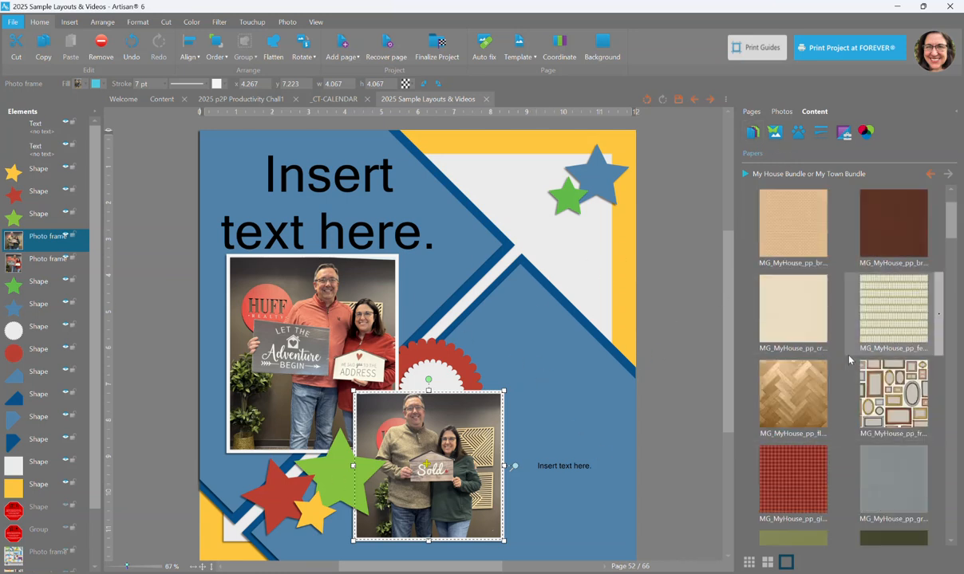
{"action": "left_click", "coordinate": [628, 228]}
{"action": "scroll", "coordinate": [806, 383], "scroll_direction": "down", "scroll_amount": 1}
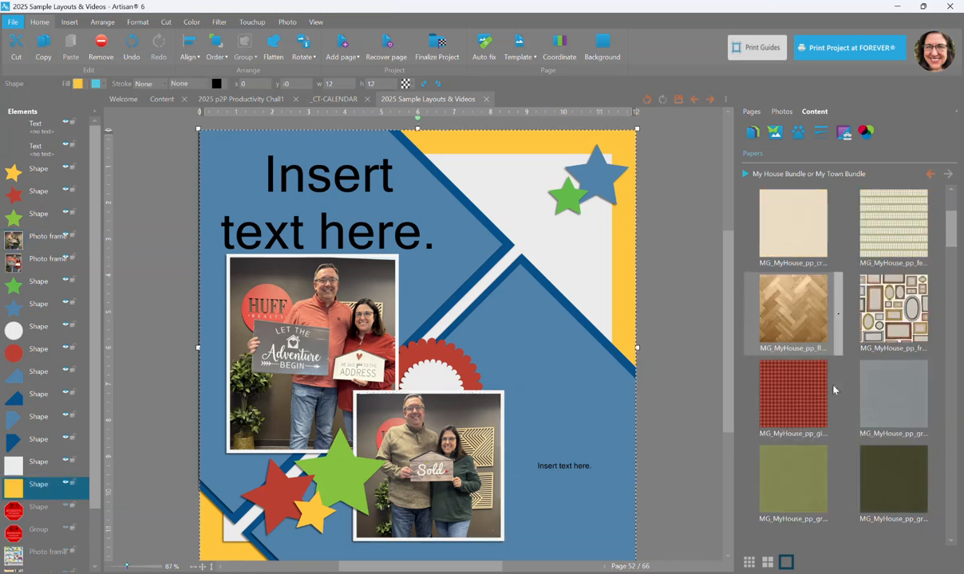
{"action": "scroll", "coordinate": [837, 388], "scroll_direction": "down", "scroll_amount": 2}
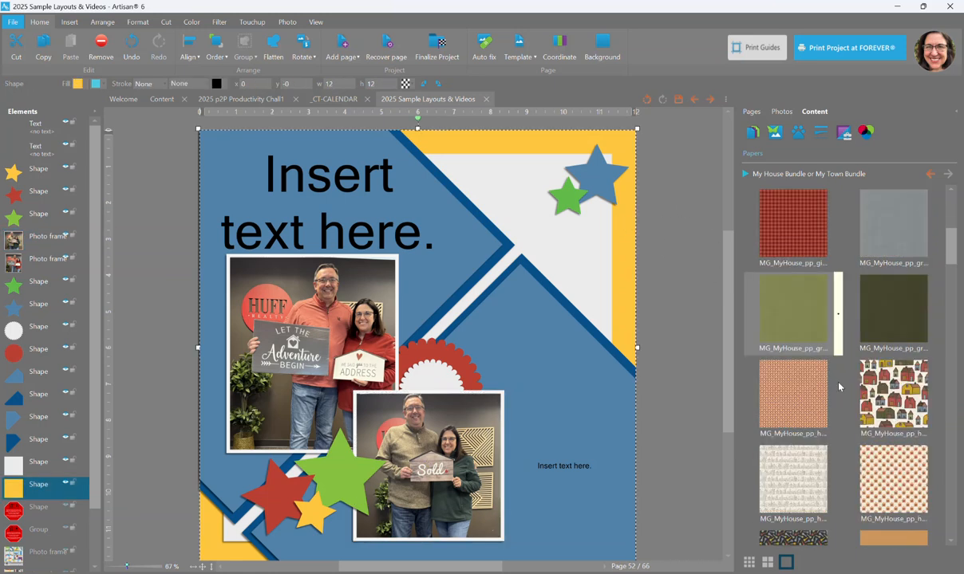
{"action": "right_click", "coordinate": [878, 394]}
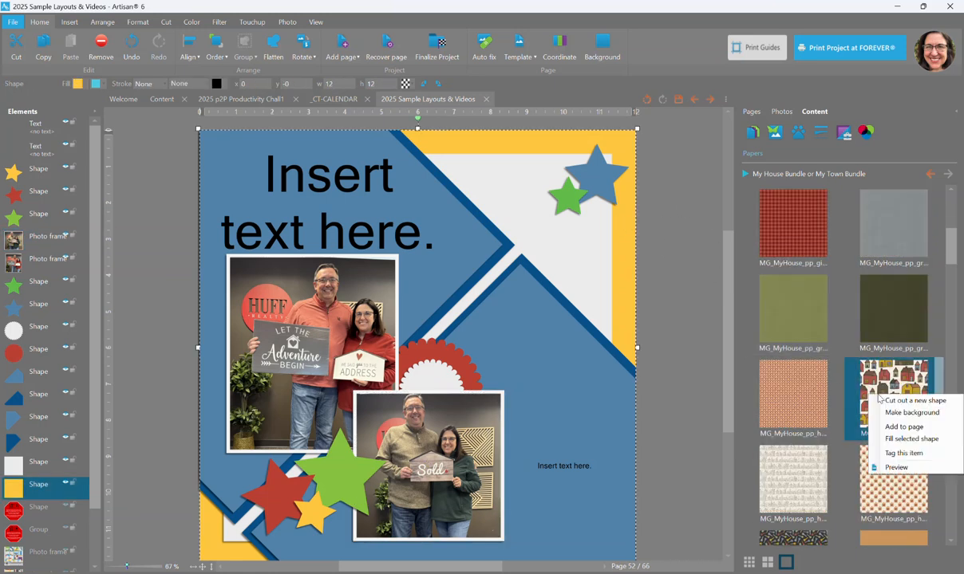
{"action": "left_click", "coordinate": [895, 440]}
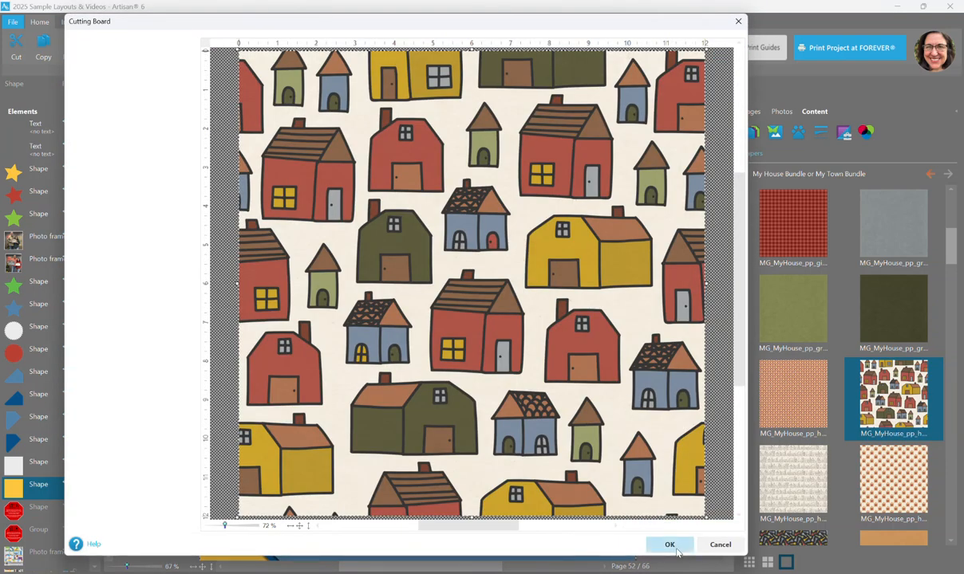
{"action": "left_click", "coordinate": [675, 548]}
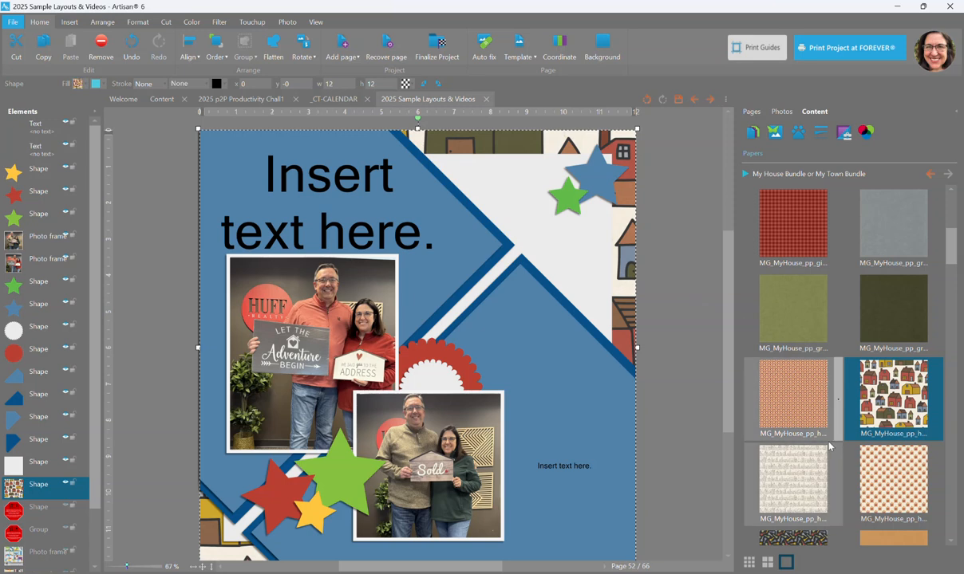
Fill the white square mat shape behind the diagonal panels with the plain cream My House paper
{"action": "scroll", "coordinate": [828, 449], "scroll_direction": "up", "scroll_amount": 2}
{"action": "scroll", "coordinate": [827, 449], "scroll_direction": "up", "scroll_amount": 1}
{"action": "left_click", "coordinate": [792, 311]}
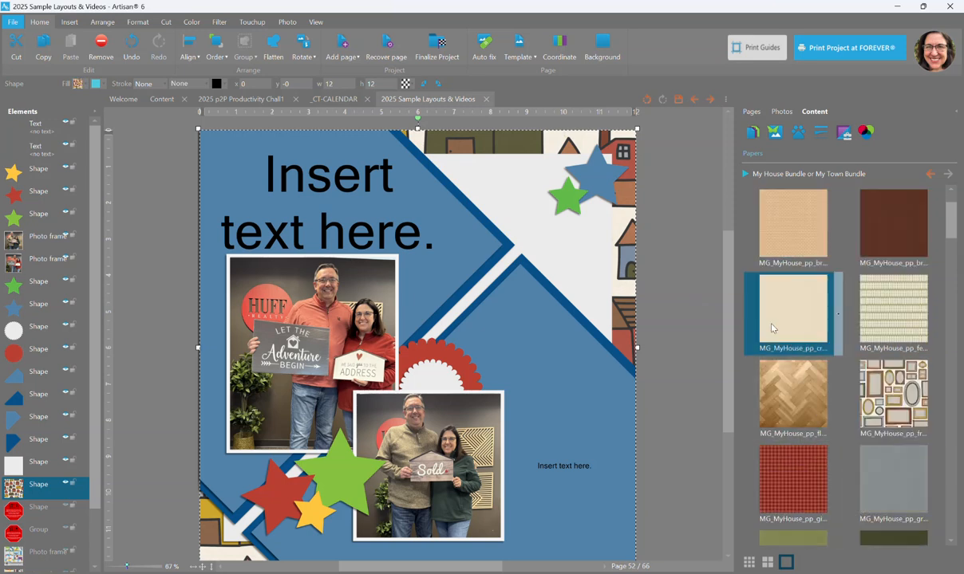
{"action": "left_click", "coordinate": [558, 234]}
{"action": "right_click", "coordinate": [740, 285]}
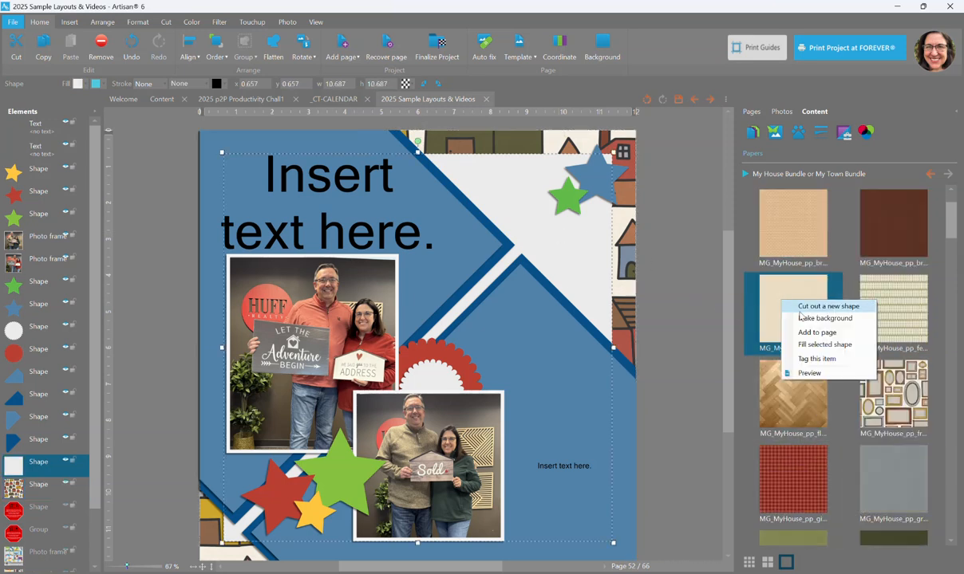
{"action": "left_click", "coordinate": [760, 331]}
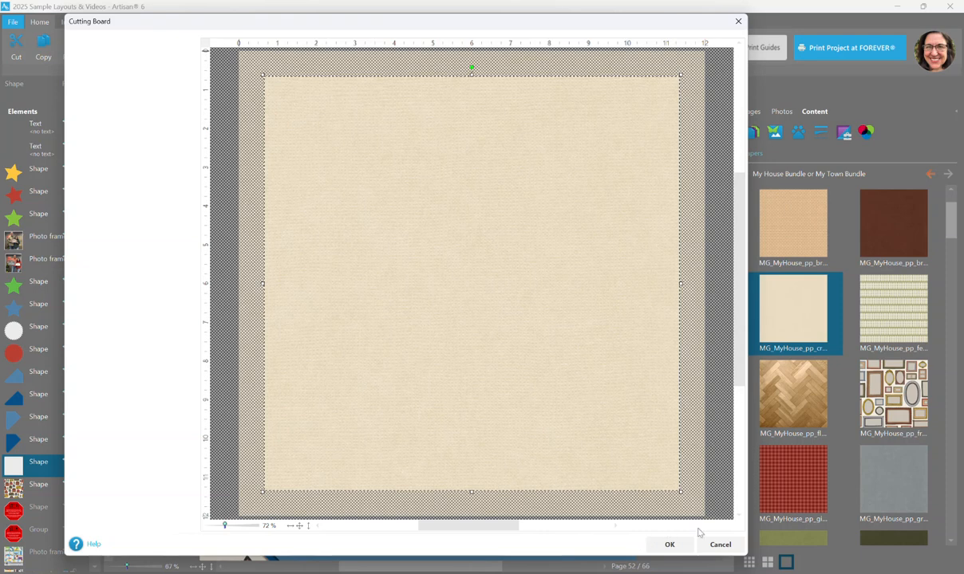
{"action": "left_click", "coordinate": [668, 545]}
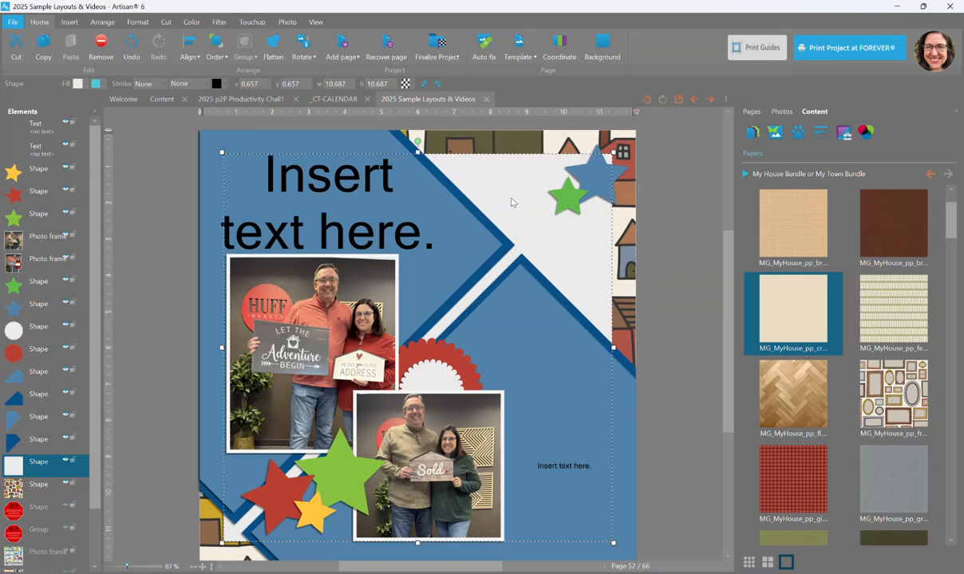
Set the cream mat shape's opacity to 80 and deselect it
{"action": "left_click", "coordinate": [406, 84]}
{"action": "type", "text": "80"}
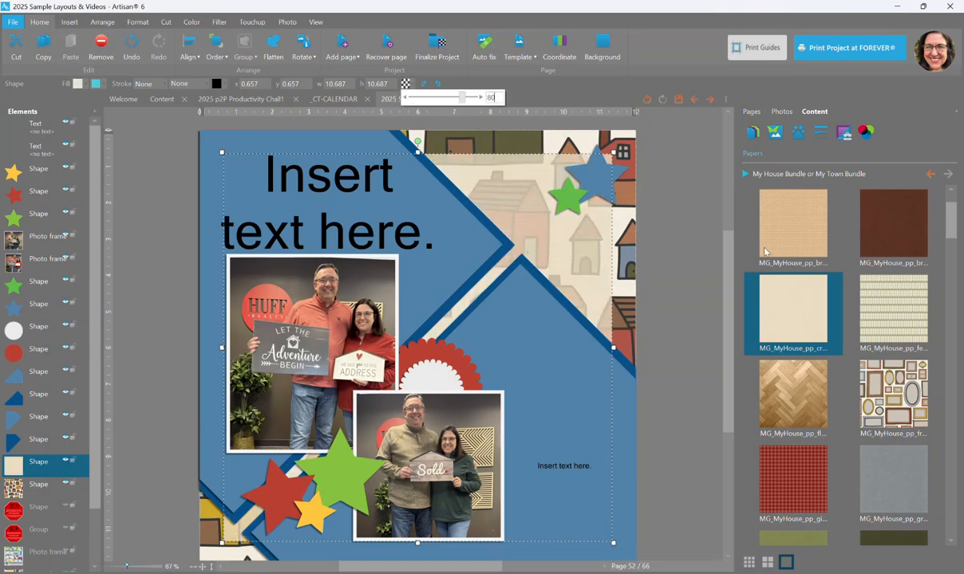
{"action": "left_click", "coordinate": [688, 304]}
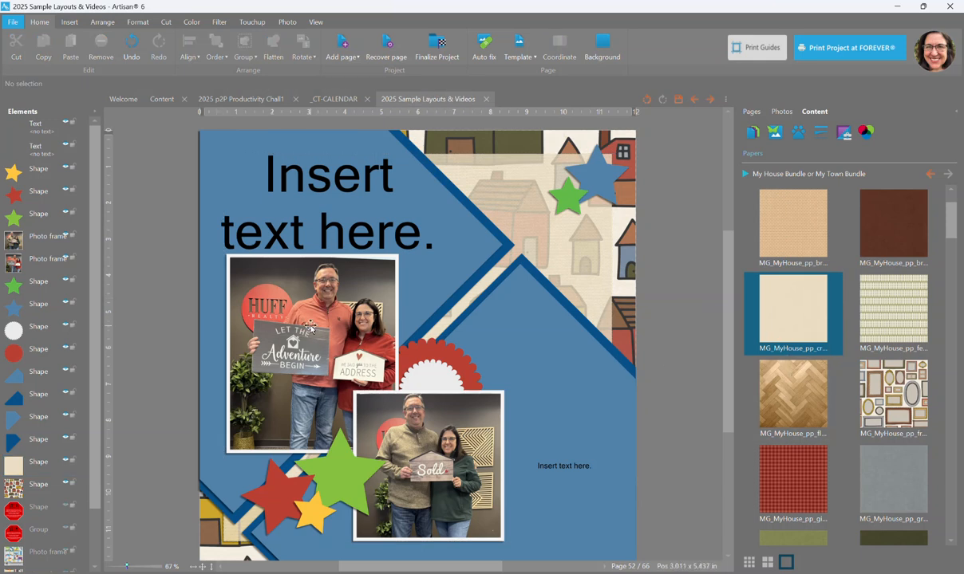
Fill the dark blue border shape behind the lower-right diagonal panel with the dark green MG_MyHouse_pp_green2 paper
{"action": "scroll", "coordinate": [798, 383], "scroll_direction": "down", "scroll_amount": 3}
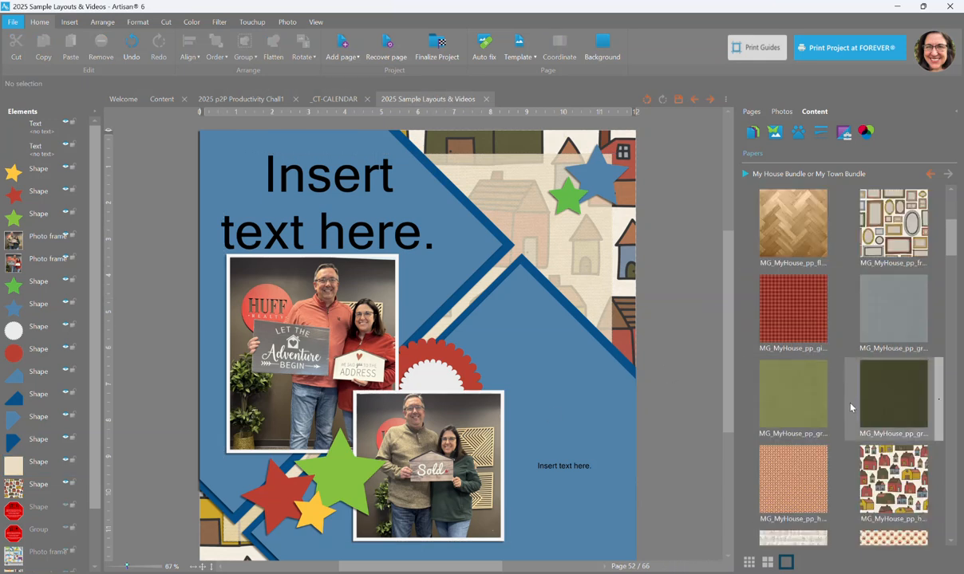
{"action": "left_click", "coordinate": [534, 271]}
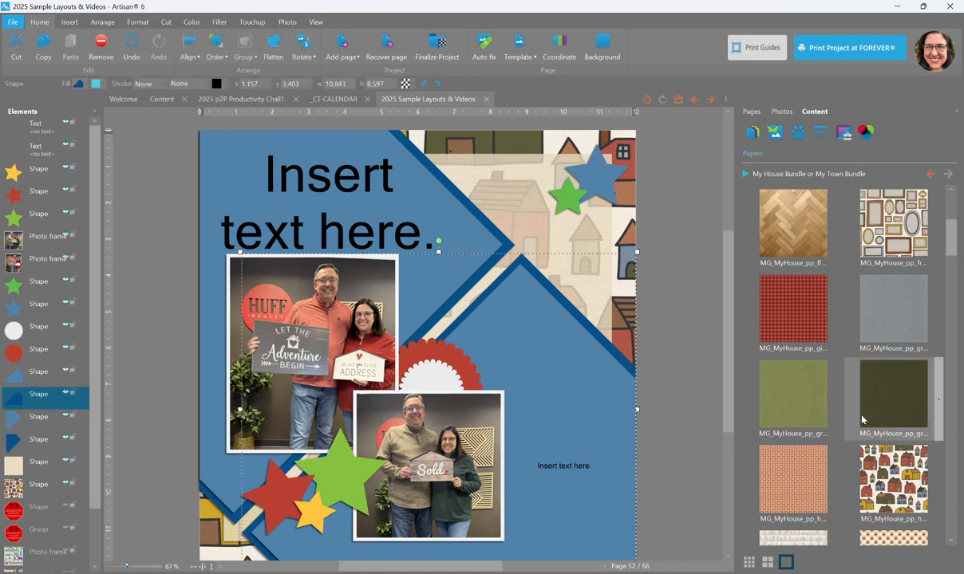
{"action": "mouse_move", "coordinate": [862, 419]}
{"action": "scroll", "coordinate": [894, 398], "scroll_direction": "down", "scroll_amount": 1}
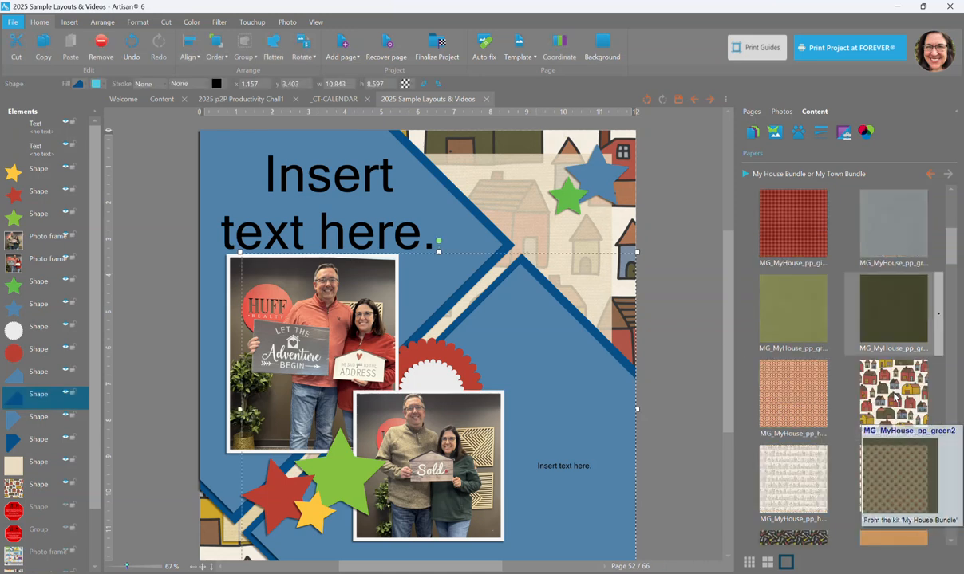
{"action": "right_click", "coordinate": [869, 303]}
{"action": "left_click", "coordinate": [893, 348]}
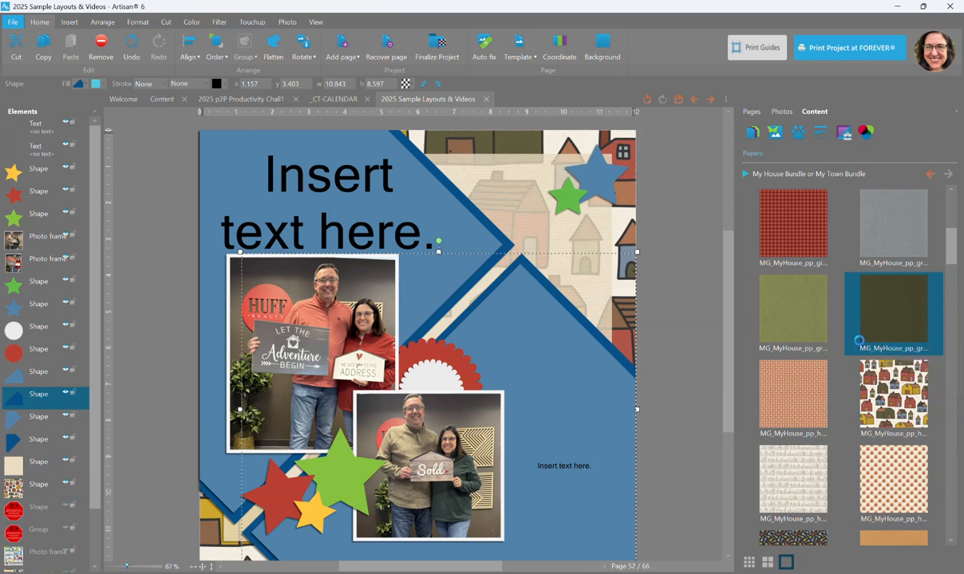
{"action": "left_click", "coordinate": [661, 541]}
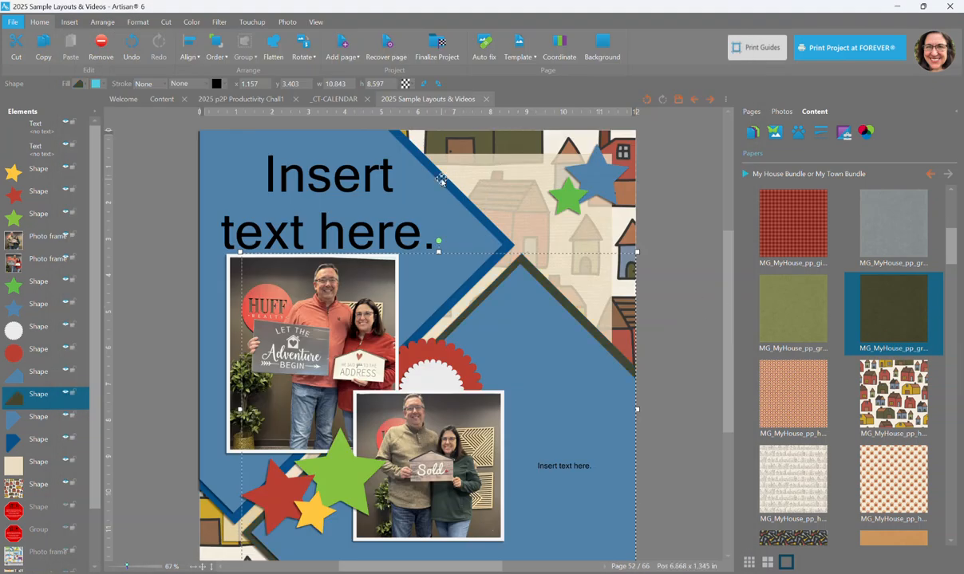
Fill the dark blue border shape behind the upper-left arrow panel with the same dark green My House paper
{"action": "left_click", "coordinate": [415, 169]}
{"action": "right_click", "coordinate": [868, 313]}
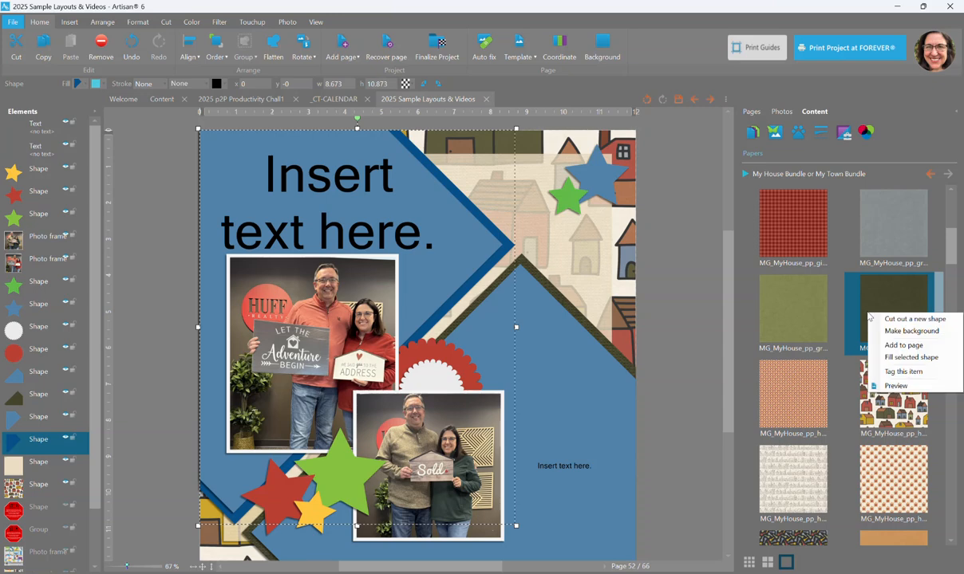
{"action": "left_click", "coordinate": [879, 358]}
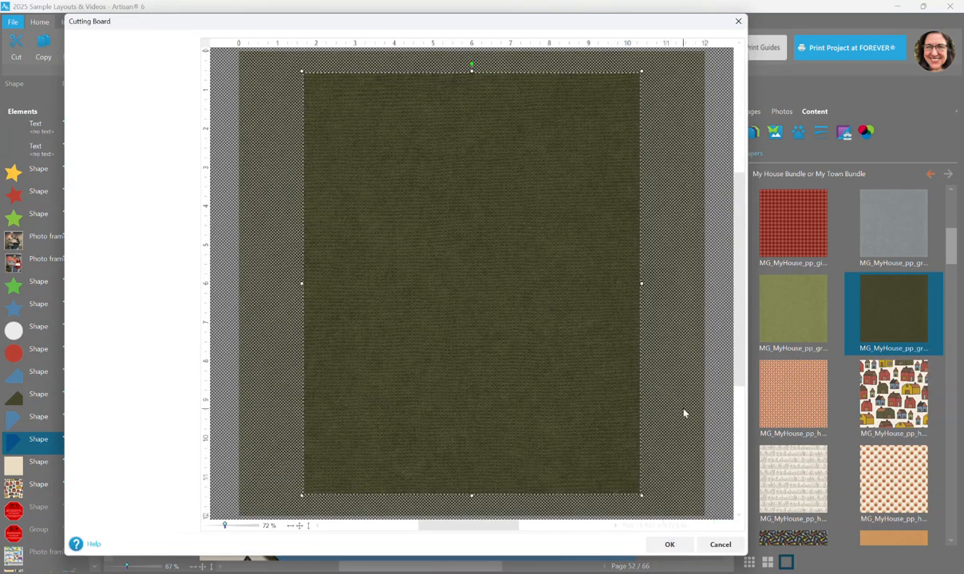
{"action": "left_click", "coordinate": [669, 545]}
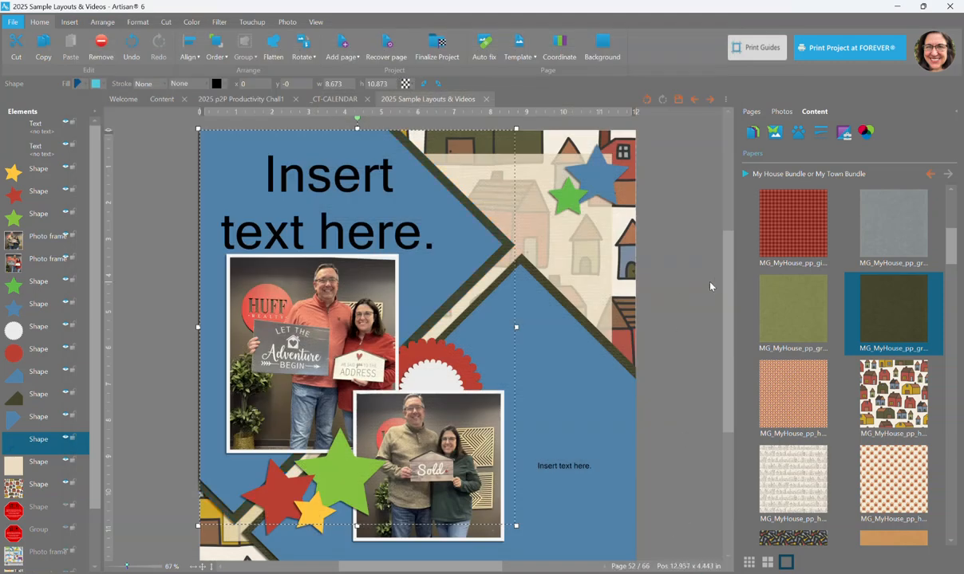
Fill the blue upper-left arrow panel behind the title with the plain cream paper from the My Town Bundle
{"action": "left_click", "coordinate": [455, 227]}
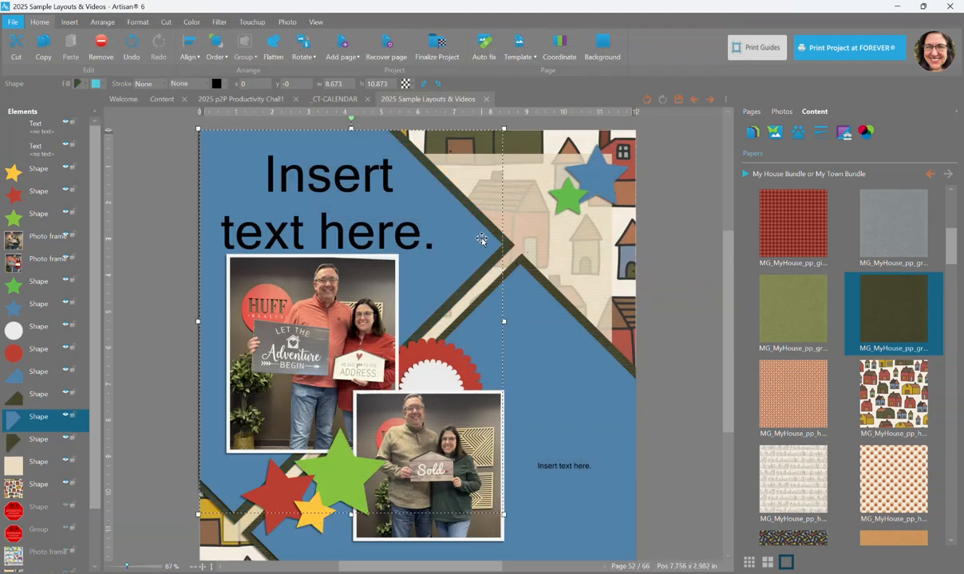
{"action": "scroll", "coordinate": [851, 413], "scroll_direction": "down", "scroll_amount": 1}
{"action": "scroll", "coordinate": [850, 413], "scroll_direction": "down", "scroll_amount": 2}
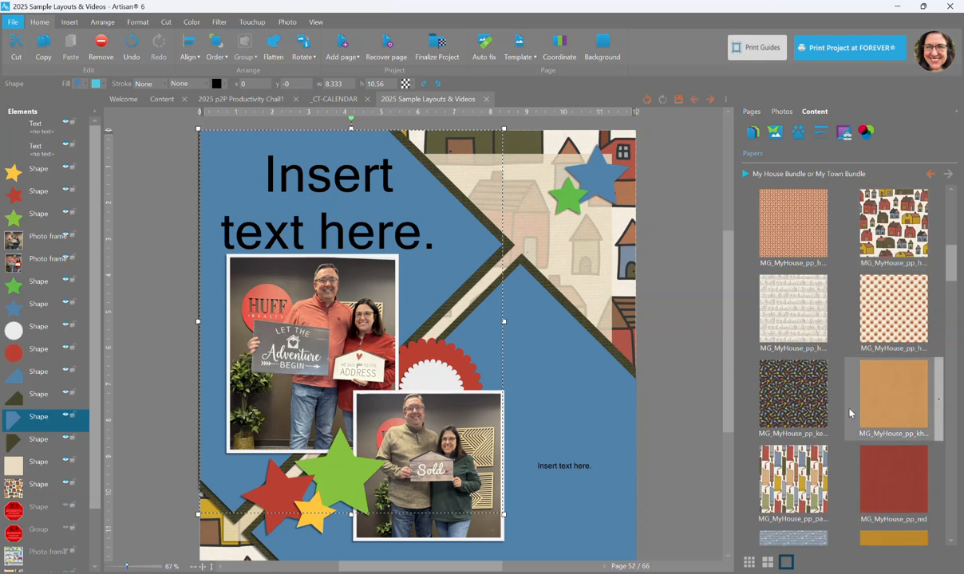
{"action": "scroll", "coordinate": [851, 413], "scroll_direction": "down", "scroll_amount": 3}
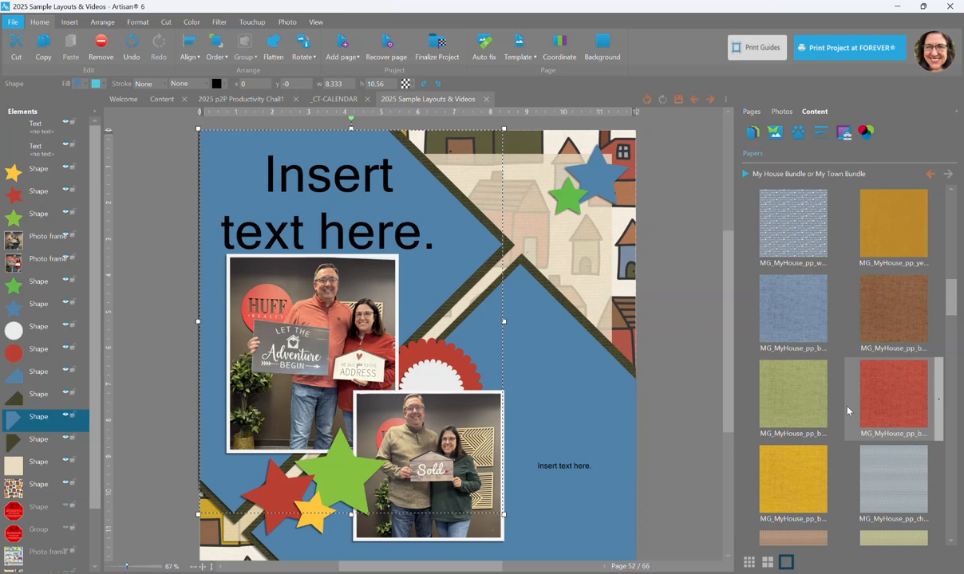
{"action": "scroll", "coordinate": [849, 411], "scroll_direction": "down", "scroll_amount": 1}
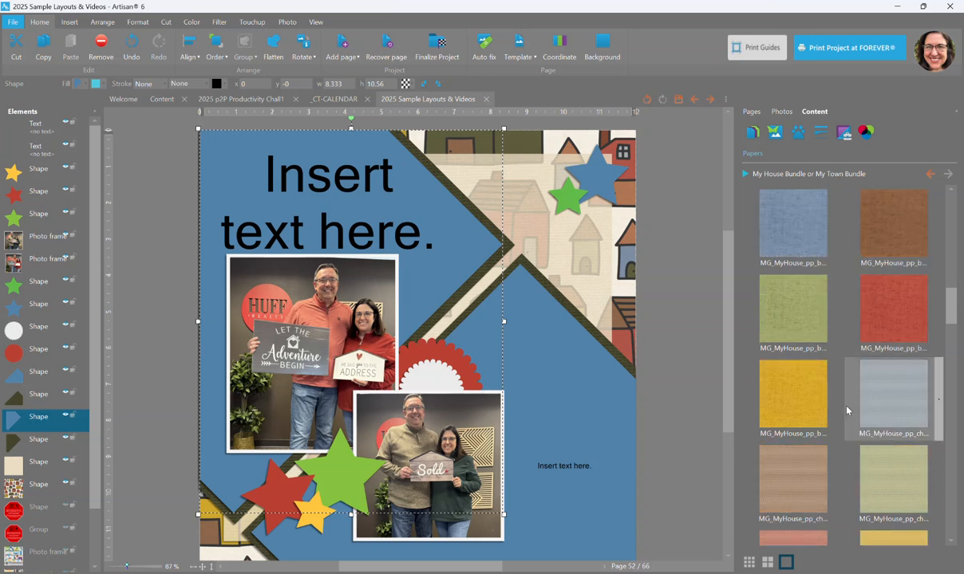
{"action": "scroll", "coordinate": [846, 413], "scroll_direction": "down", "scroll_amount": 3}
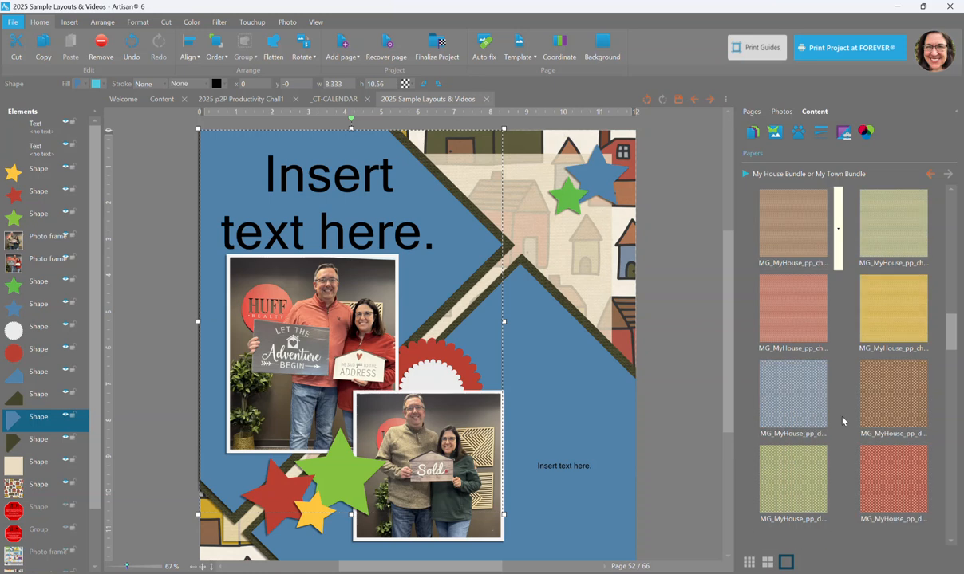
{"action": "scroll", "coordinate": [843, 420], "scroll_direction": "down", "scroll_amount": 4}
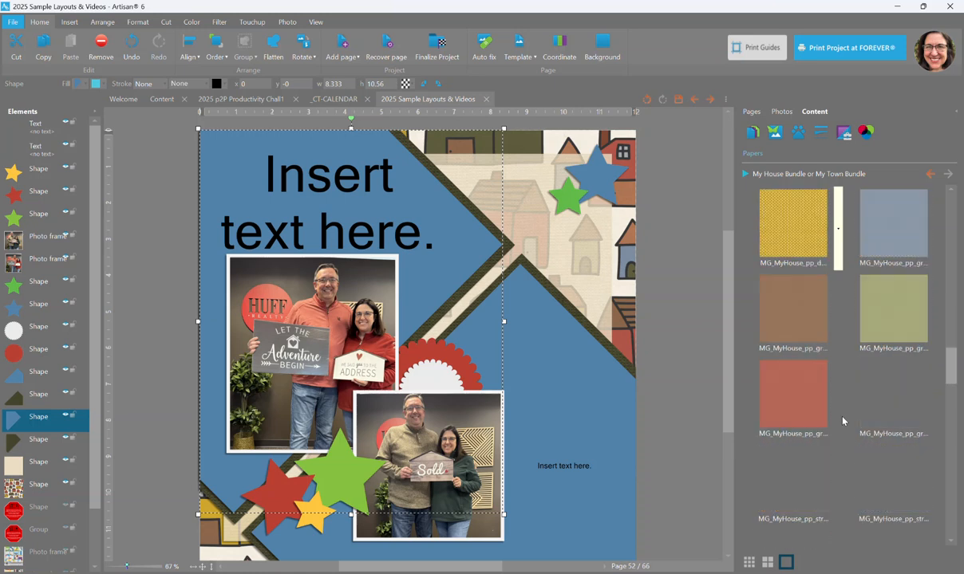
{"action": "scroll", "coordinate": [843, 420], "scroll_direction": "down", "scroll_amount": 4}
{"action": "scroll", "coordinate": [844, 420], "scroll_direction": "down", "scroll_amount": 4}
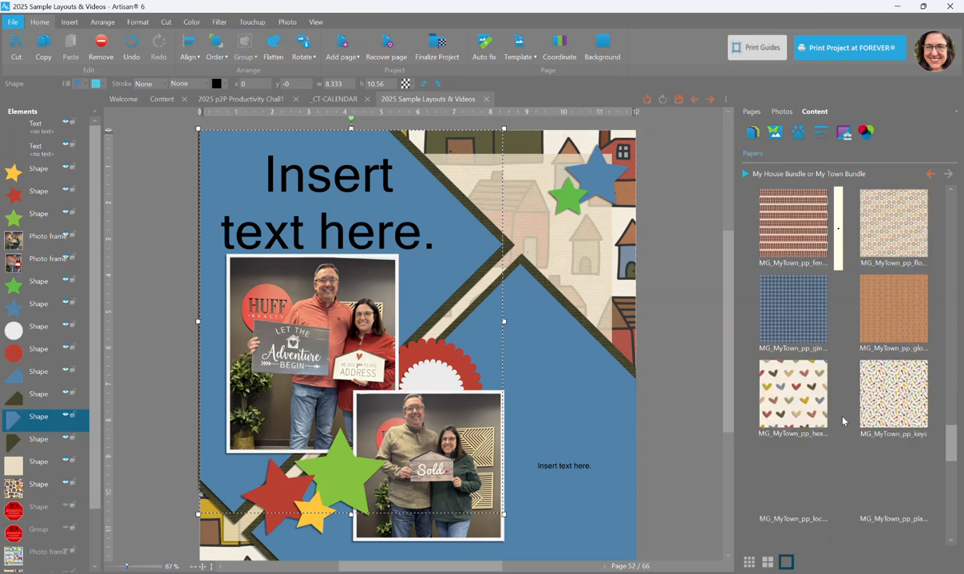
{"action": "scroll", "coordinate": [844, 420], "scroll_direction": "down", "scroll_amount": 4}
{"action": "scroll", "coordinate": [796, 409], "scroll_direction": "down", "scroll_amount": 2}
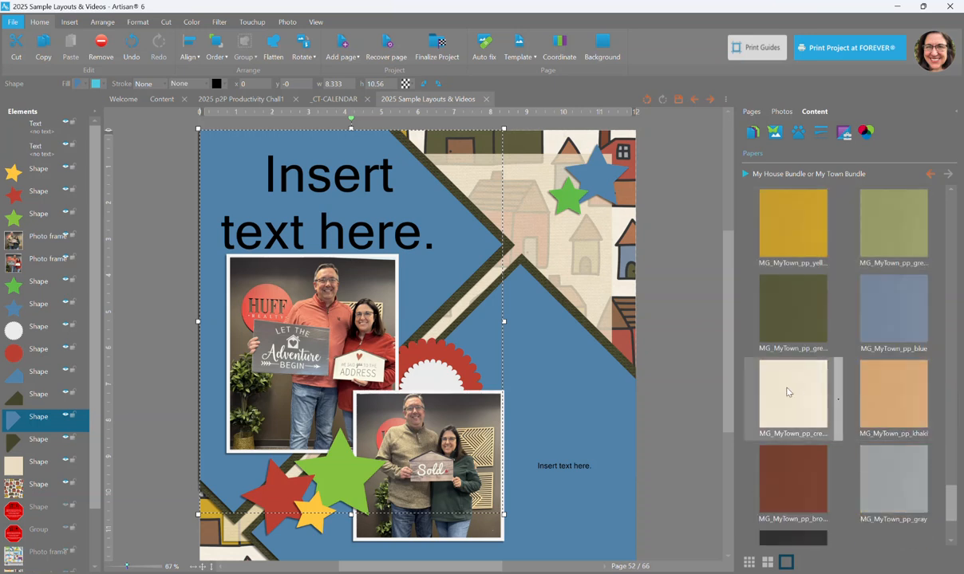
{"action": "right_click", "coordinate": [788, 391]}
{"action": "left_click", "coordinate": [806, 427]}
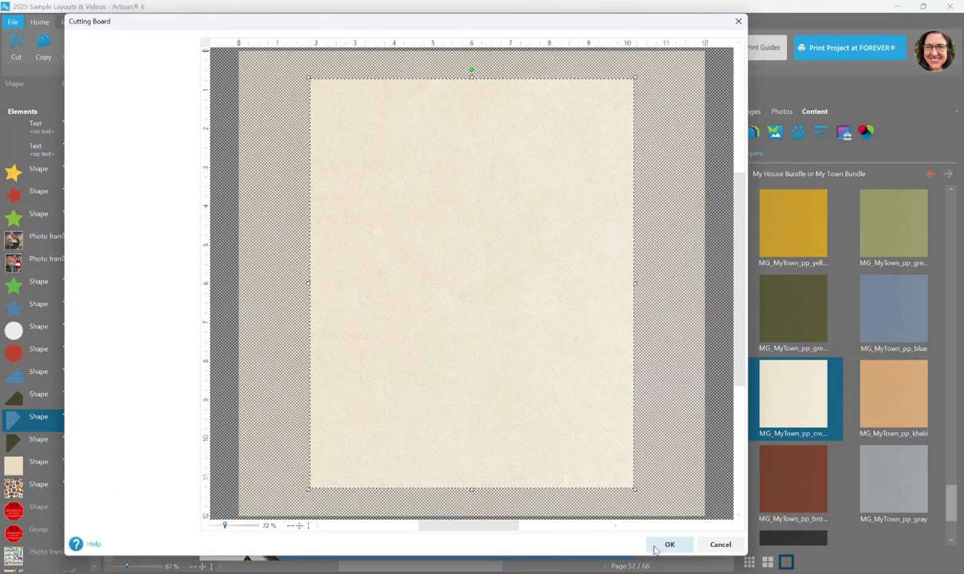
{"action": "left_click", "coordinate": [665, 544]}
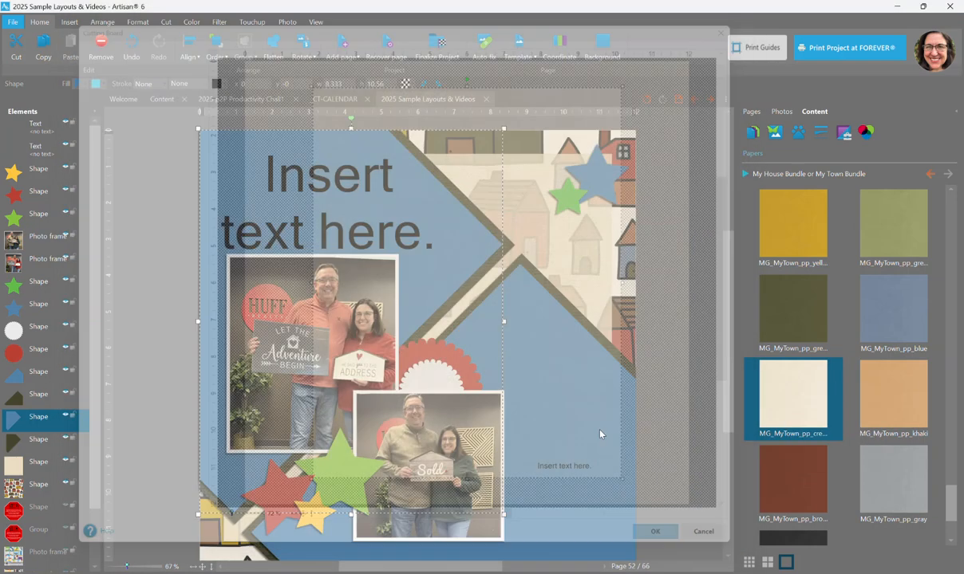
Fill the blue lower-right diagonal panel with the plain cream MG_MyTown paper
{"action": "left_click", "coordinate": [526, 330]}
{"action": "right_click", "coordinate": [752, 369]}
{"action": "left_click", "coordinate": [796, 414]}
{"action": "left_click", "coordinate": [667, 544]}
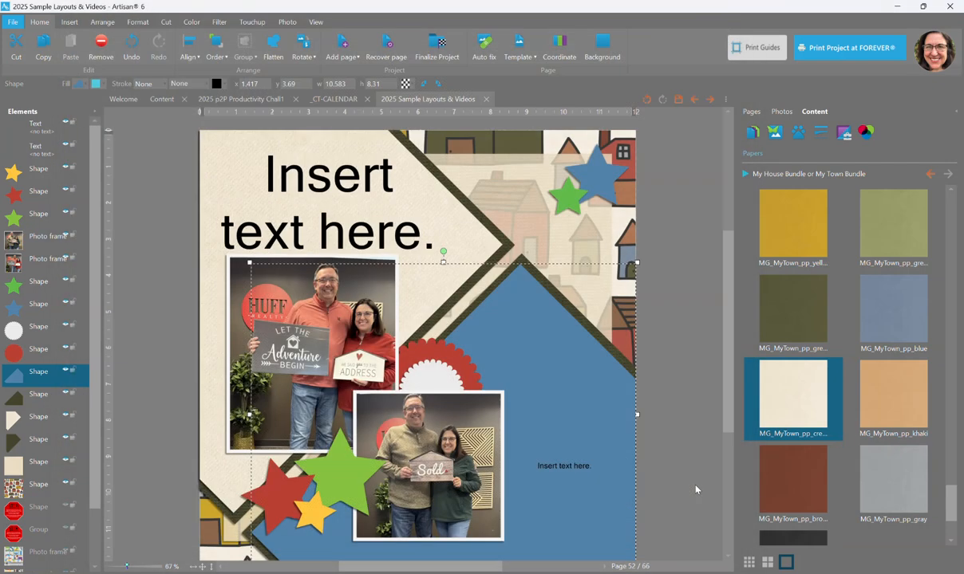
Hide the green and blue star shapes in the page's upper-right corner
{"action": "left_click", "coordinate": [561, 198]}
{"action": "left_click", "coordinate": [604, 176], "text": "shift"}
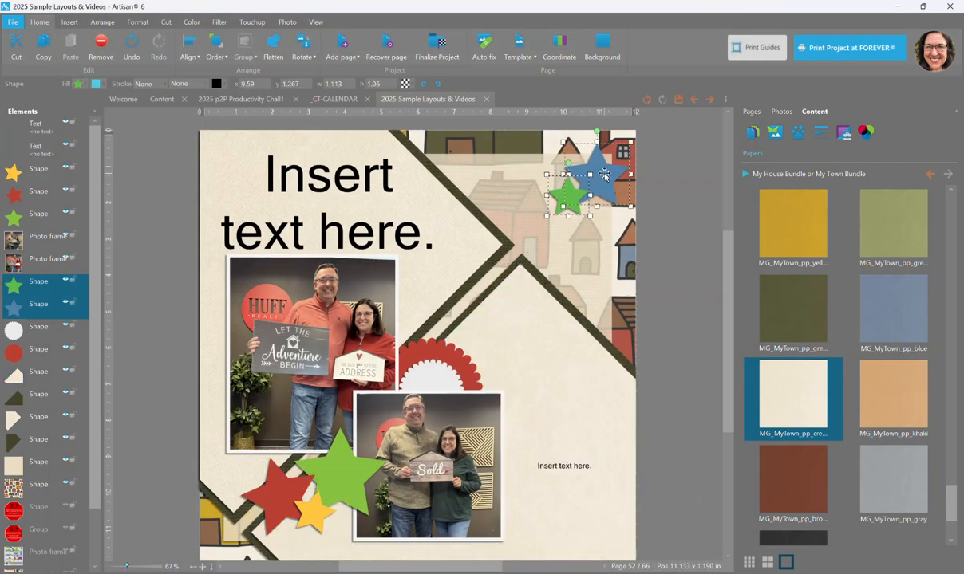
{"action": "left_click", "coordinate": [68, 282]}
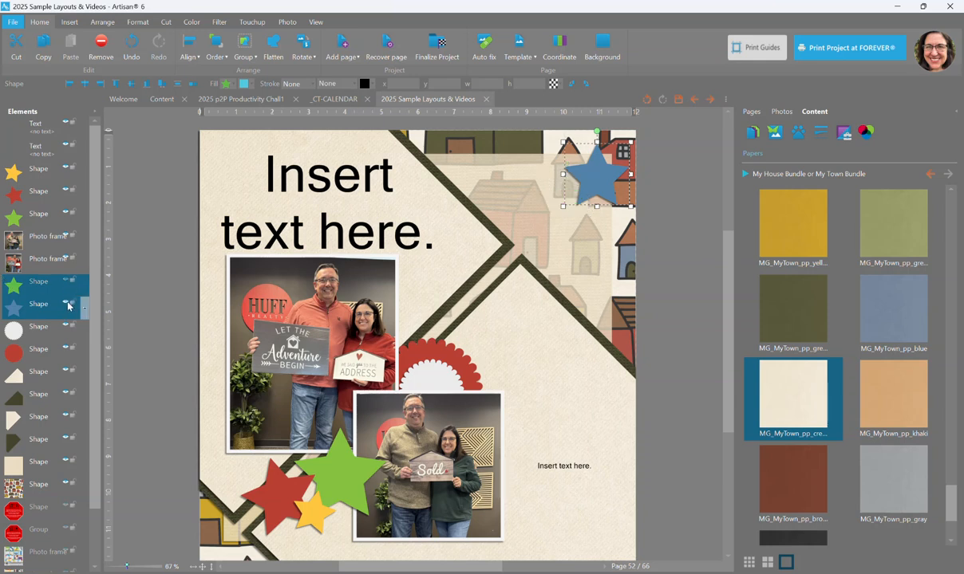
{"action": "left_click", "coordinate": [65, 296]}
{"action": "left_click", "coordinate": [774, 132]}
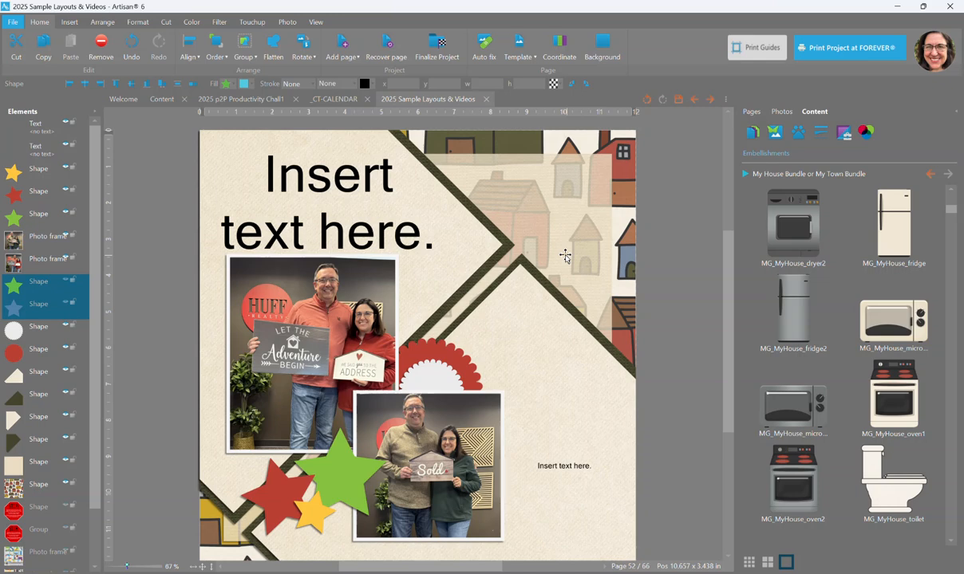
Fill the red scalloped circle between the photos with the blue gingham MG_MyTown paper
{"action": "left_click", "coordinate": [429, 347]}
{"action": "left_click", "coordinate": [774, 133]}
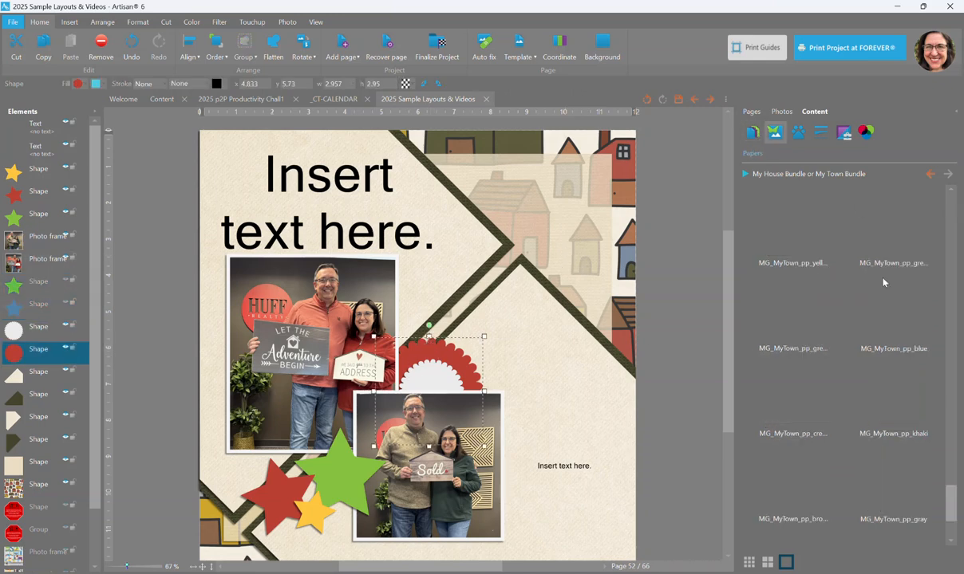
{"action": "scroll", "coordinate": [837, 475], "scroll_direction": "down", "scroll_amount": 2}
{"action": "scroll", "coordinate": [837, 474], "scroll_direction": "up", "scroll_amount": 3}
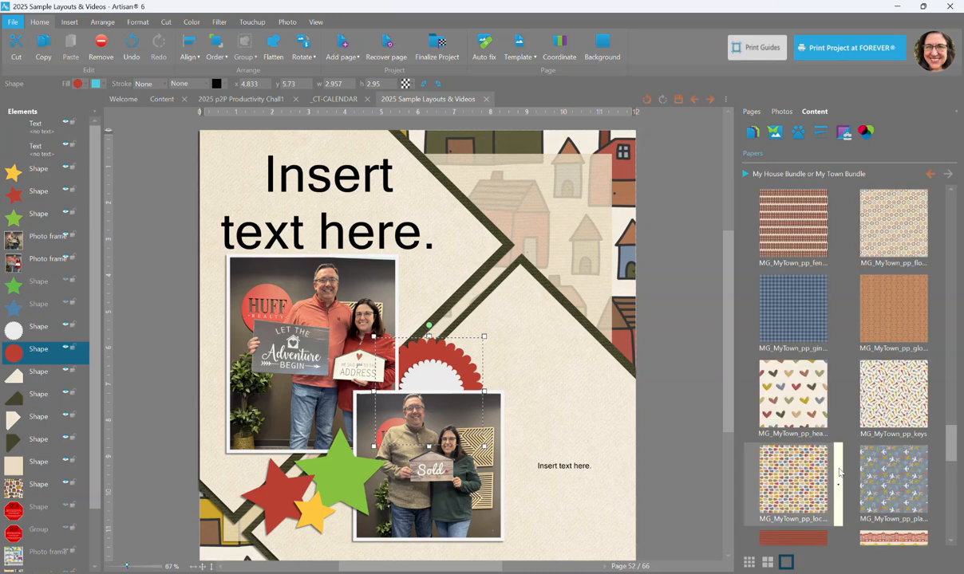
{"action": "right_click", "coordinate": [814, 326]}
{"action": "left_click", "coordinate": [846, 367]}
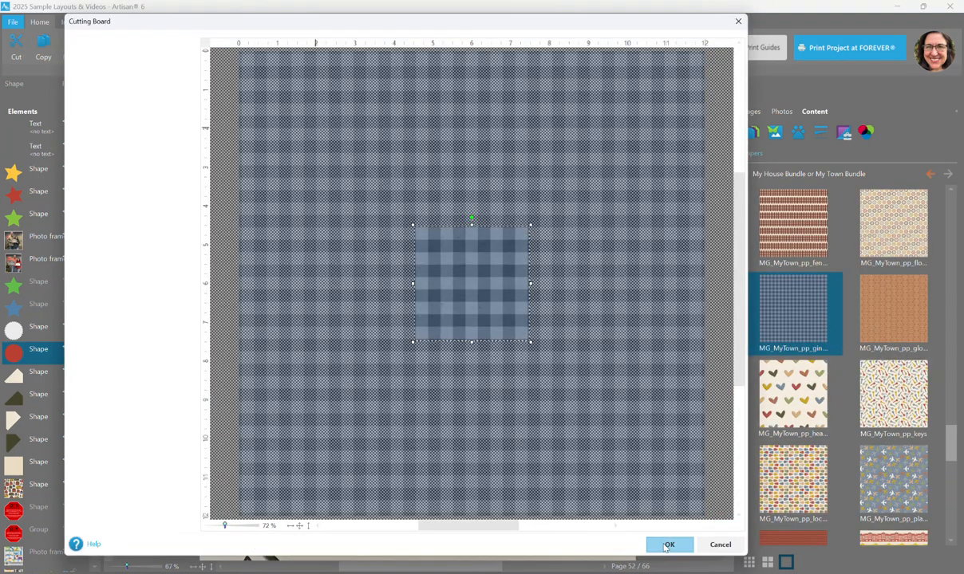
{"action": "left_click", "coordinate": [662, 543]}
Fill the white scalloped circle with an enlarged crop of the MG_MyTown hearts paper, and hide both scalloped circles
{"action": "left_click", "coordinate": [415, 348]}
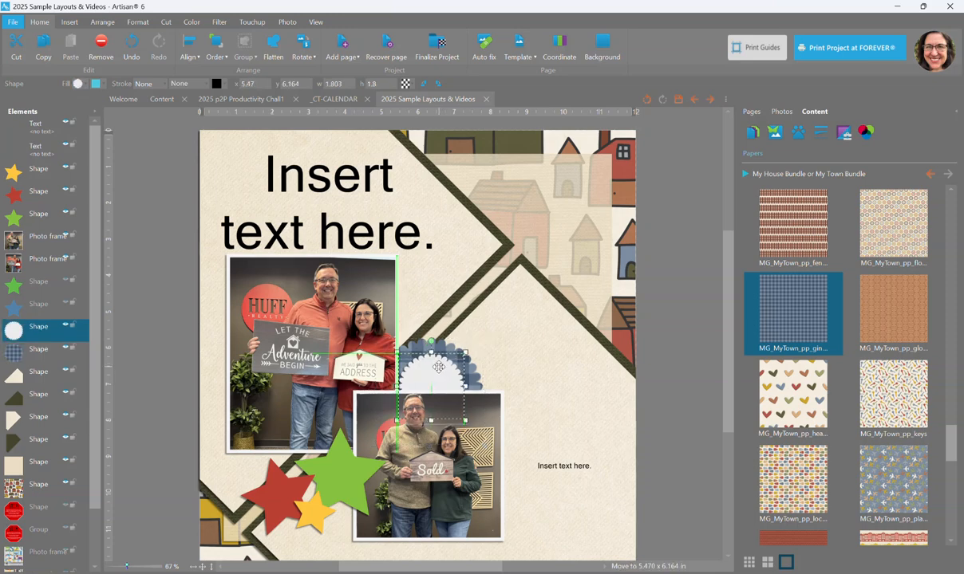
{"action": "right_click", "coordinate": [746, 399]}
{"action": "left_click", "coordinate": [776, 427]}
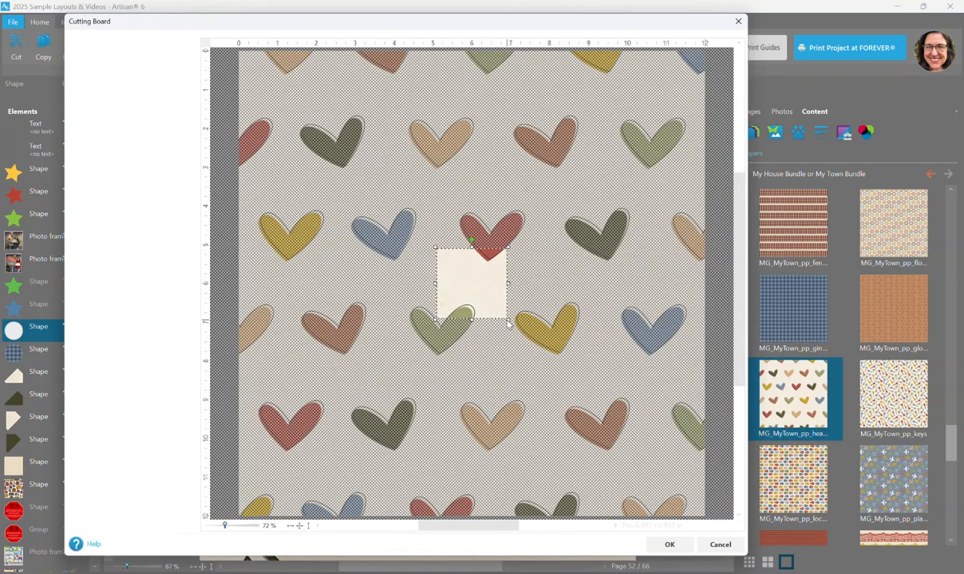
{"action": "left_click_drag", "start_coordinate": [508, 322], "coordinate": [694, 501]}
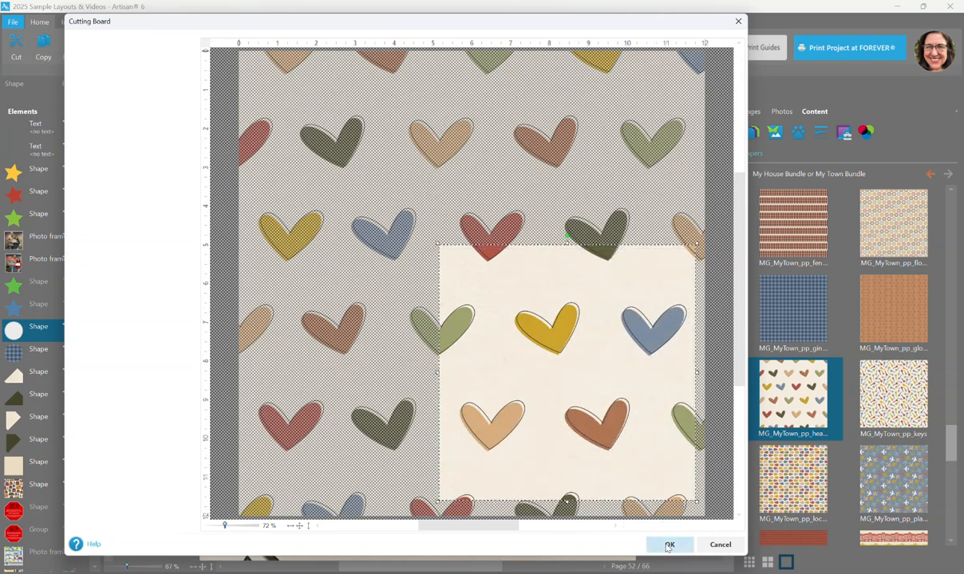
{"action": "left_click", "coordinate": [670, 544]}
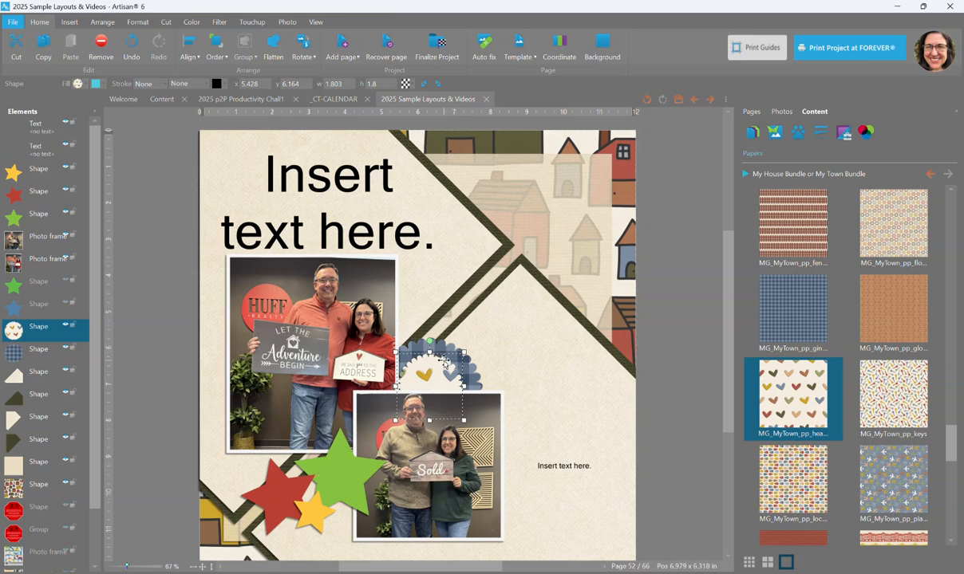
{"action": "left_click", "coordinate": [65, 326]}
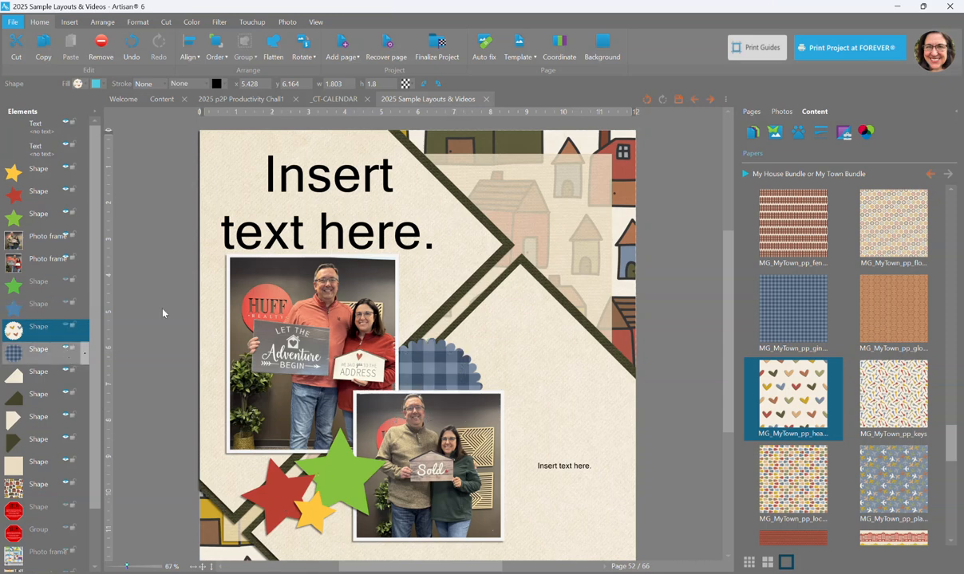
Add the MG_MyHouse_home1 embellishment, shrink it to about 2.74 by 3.38 in, and place it in the page's upper-right corner
{"action": "left_click", "coordinate": [774, 132]}
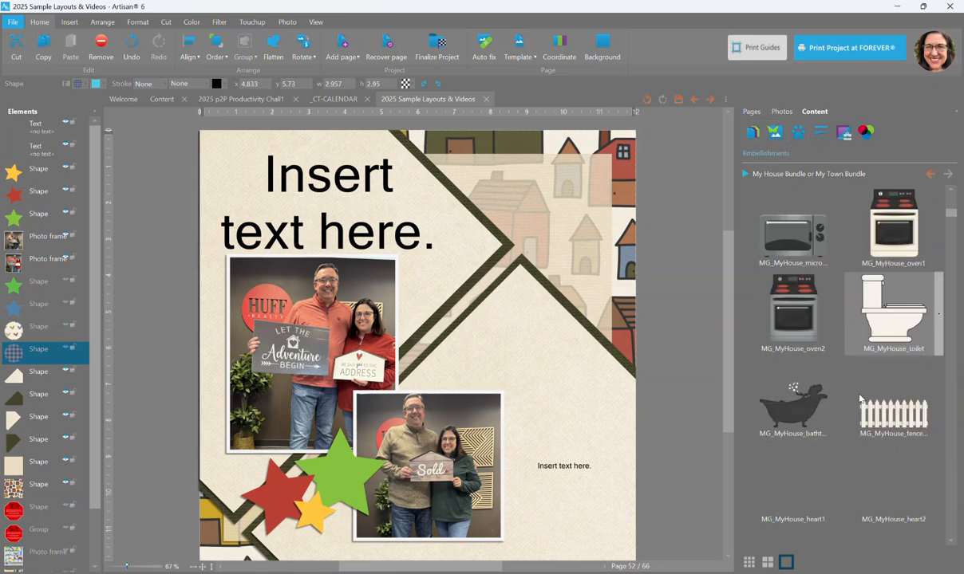
{"action": "scroll", "coordinate": [853, 395], "scroll_direction": "down", "scroll_amount": 2}
{"action": "scroll", "coordinate": [846, 391], "scroll_direction": "down", "scroll_amount": 1}
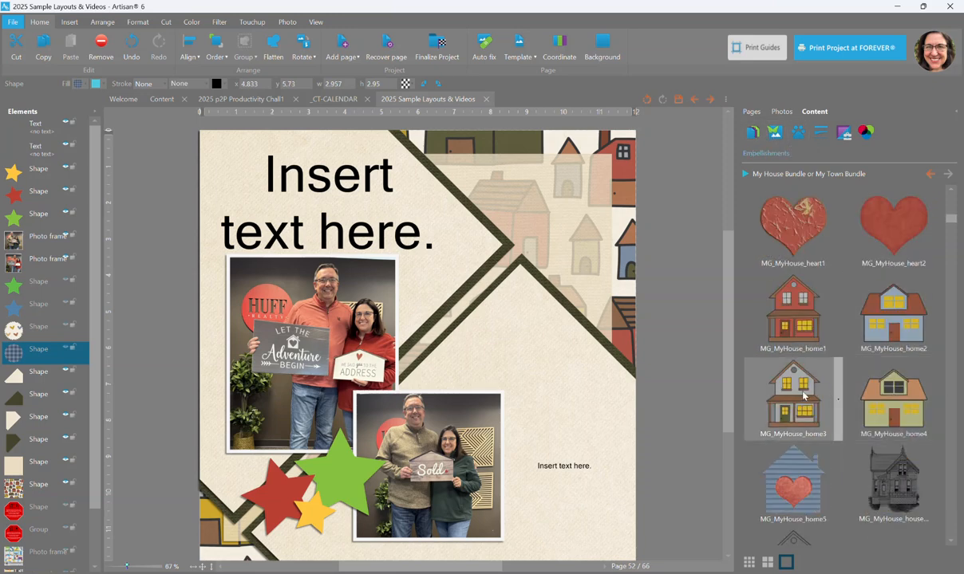
{"action": "mouse_move", "coordinate": [796, 391]}
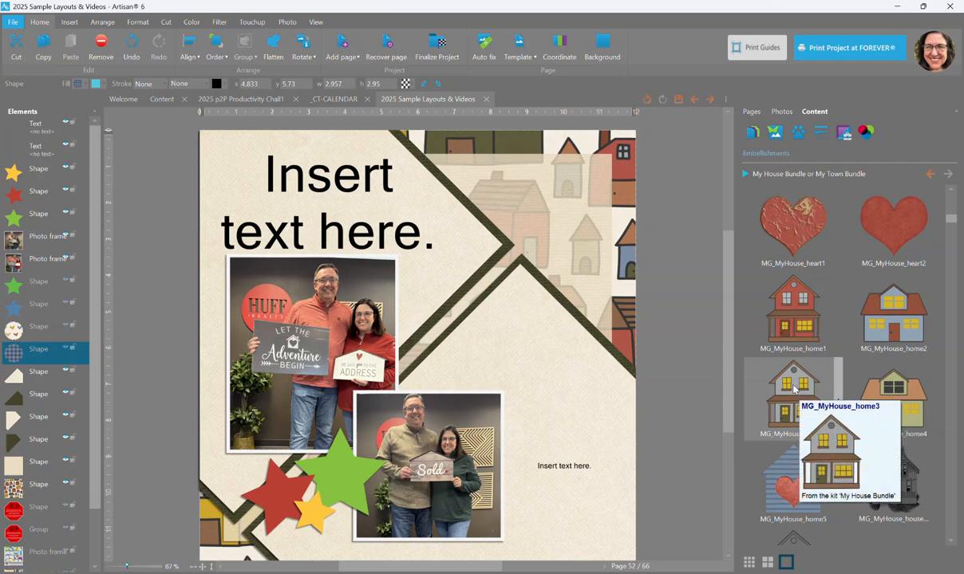
{"action": "right_click", "coordinate": [762, 307]}
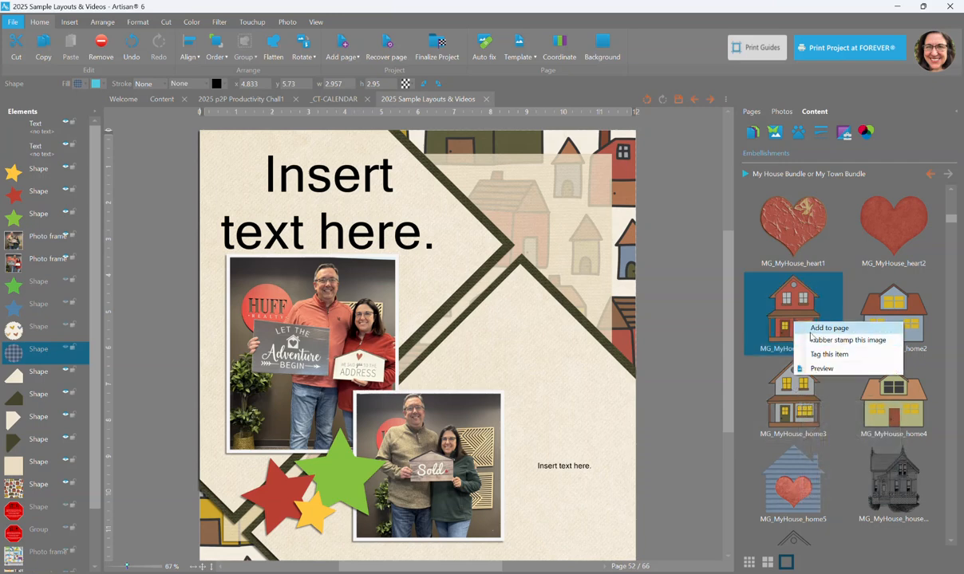
{"action": "left_click", "coordinate": [766, 315]}
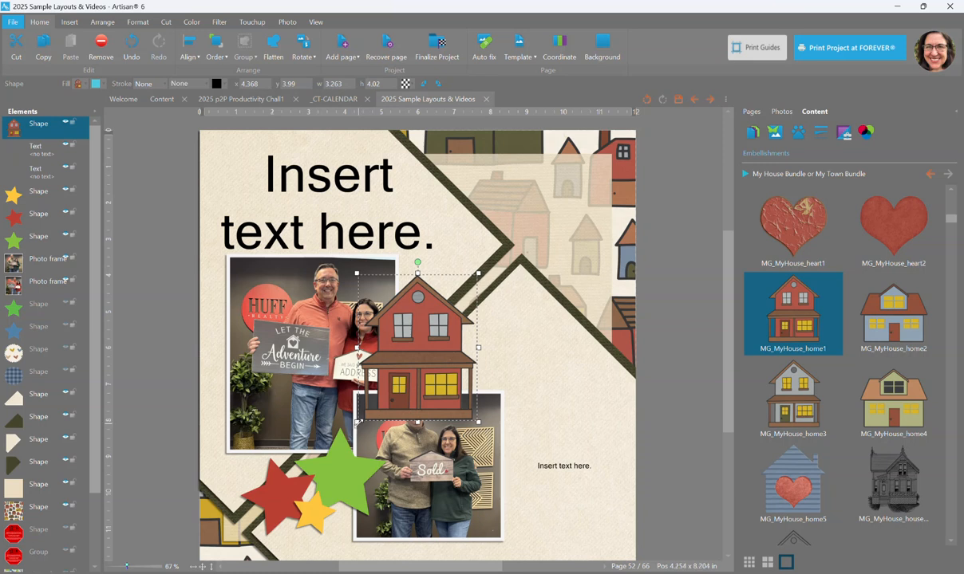
{"action": "left_click_drag", "start_coordinate": [359, 420], "coordinate": [375, 399]}
{"action": "left_click_drag", "start_coordinate": [438, 363], "coordinate": [581, 228]}
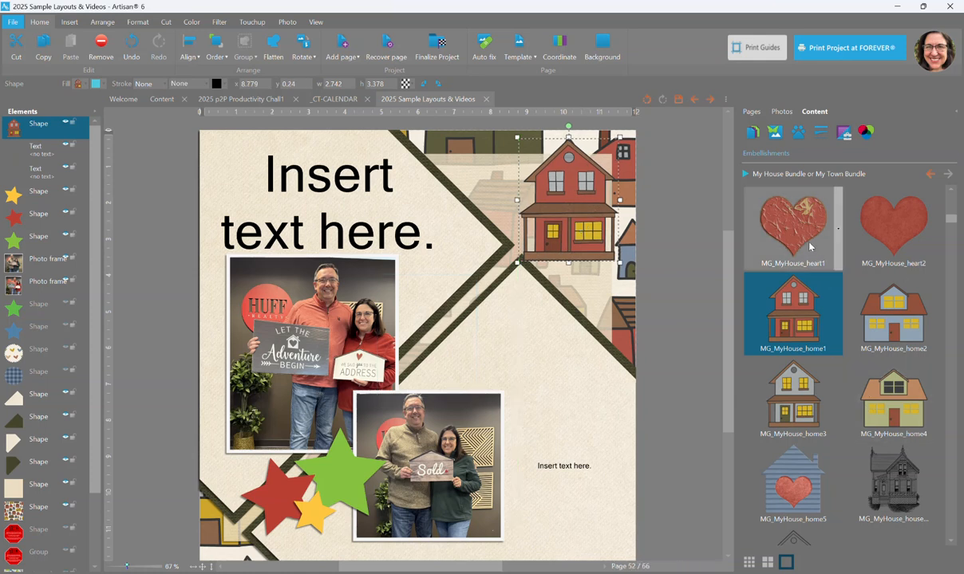
Add the MG_MyHouse_heart2 embellishment, shrink it to about 2.68 by 2.42 in, and place it above the lower photo
{"action": "right_click", "coordinate": [855, 220]}
{"action": "left_click", "coordinate": [889, 225]}
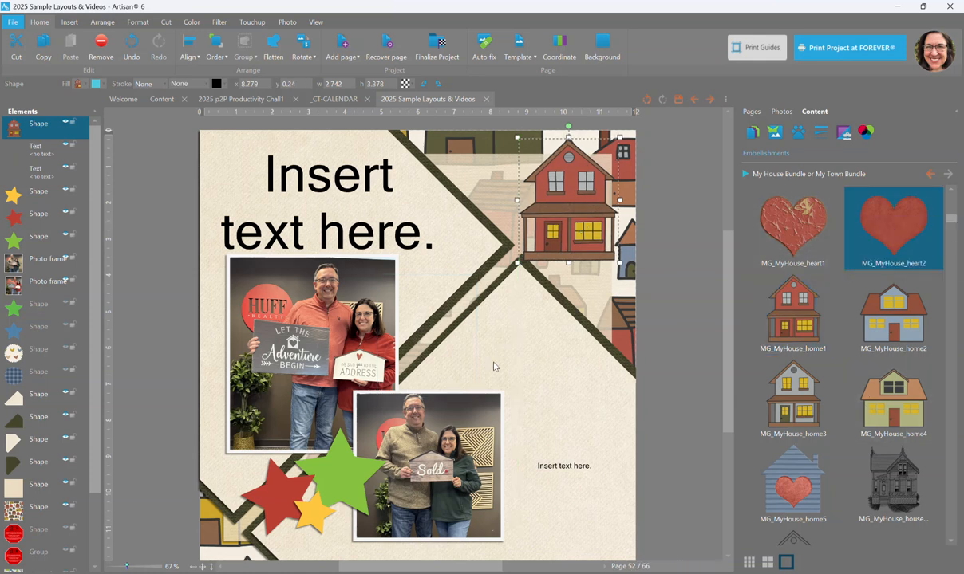
{"action": "left_click_drag", "start_coordinate": [360, 397], "coordinate": [379, 383]}
{"action": "left_click_drag", "start_coordinate": [441, 338], "coordinate": [453, 366]}
Add the MG_MyHouse_key1 embellishment, about 0.92 by 1.84 in, tilted over the left side of the heart
{"action": "scroll", "coordinate": [877, 431], "scroll_direction": "down", "scroll_amount": 2}
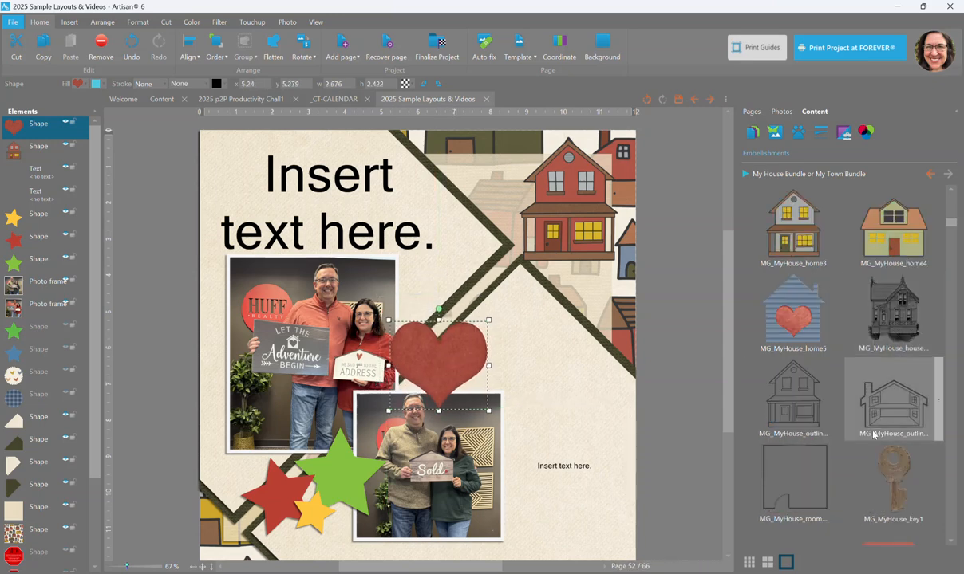
{"action": "scroll", "coordinate": [862, 427], "scroll_direction": "down", "scroll_amount": 1}
{"action": "right_click", "coordinate": [857, 389]}
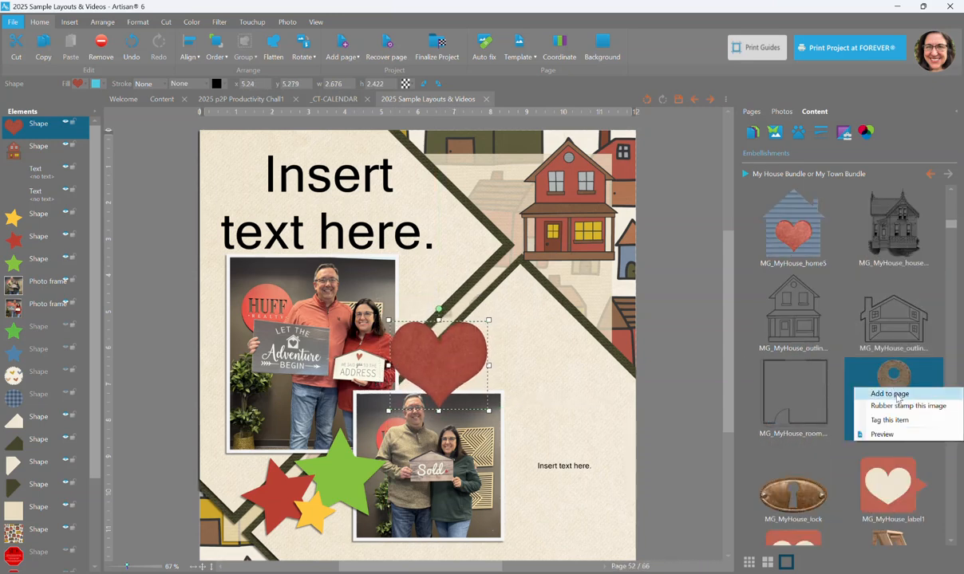
{"action": "left_click", "coordinate": [889, 394]}
{"action": "left_click_drag", "start_coordinate": [418, 301], "coordinate": [411, 371]}
Hide the red, yellow and green star shapes near the page's lower-left photos
{"action": "scroll", "coordinate": [206, 522], "scroll_direction": "down", "scroll_amount": 1}
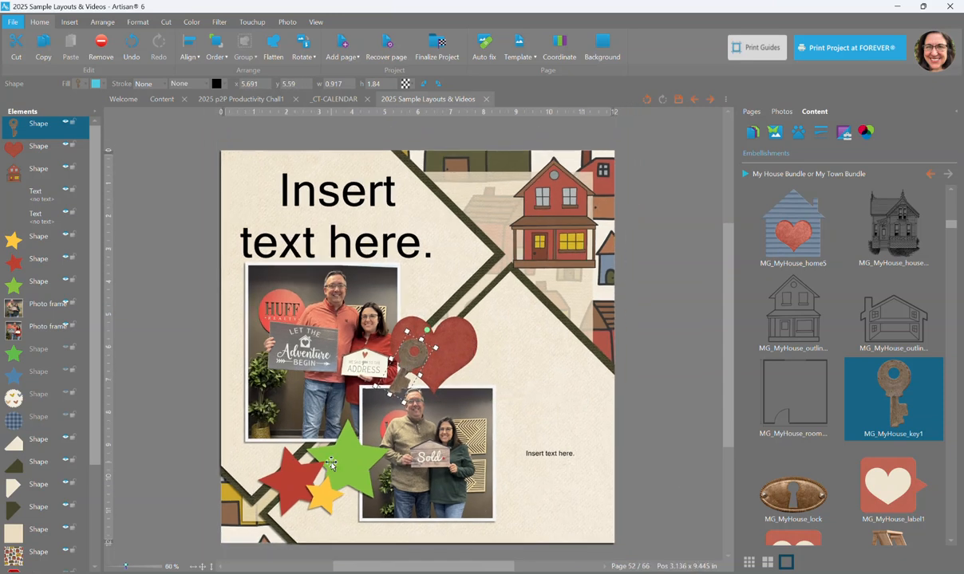
{"action": "left_click", "coordinate": [40, 281]}
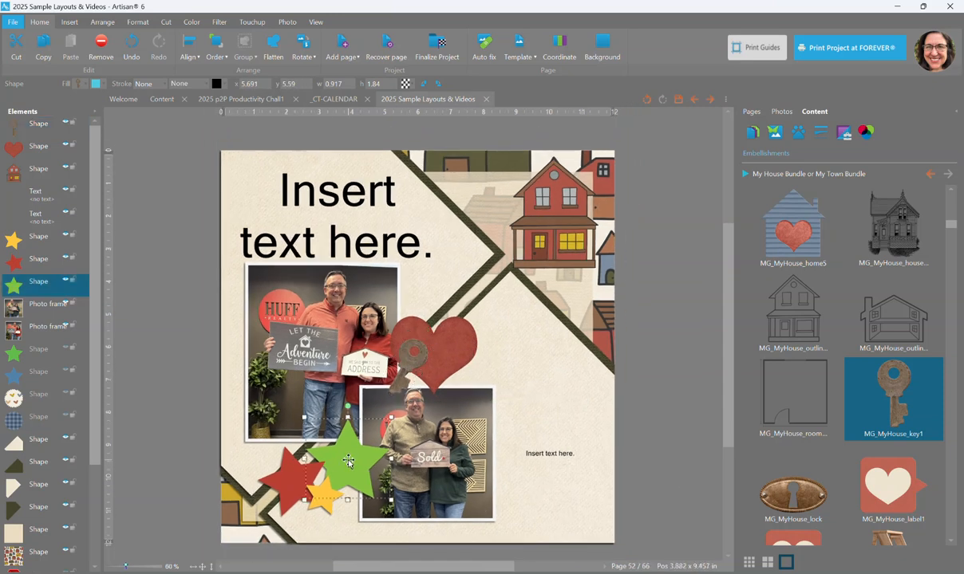
{"action": "left_click", "coordinate": [65, 258]}
{"action": "left_click", "coordinate": [67, 236]}
{"action": "left_click", "coordinate": [65, 281]}
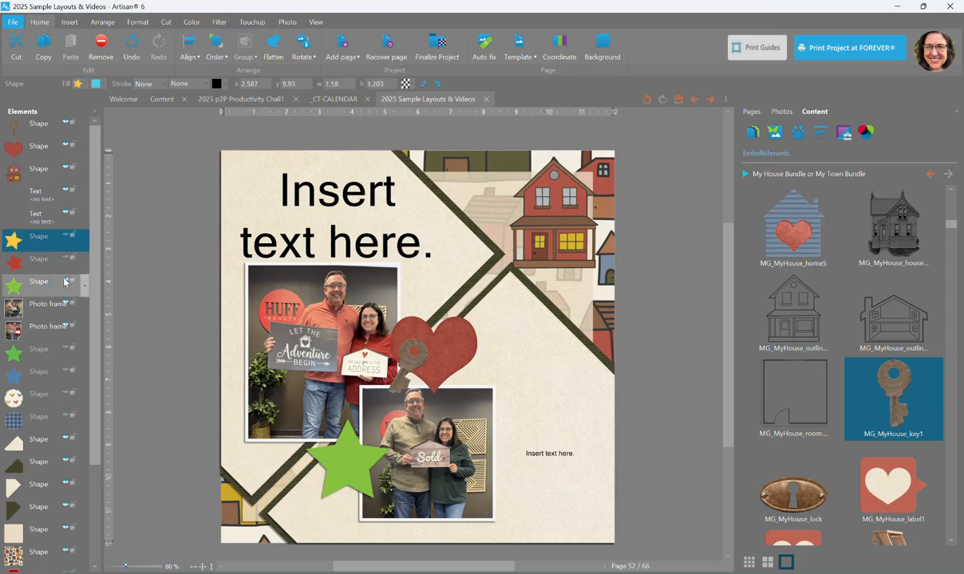
Add the Coming Home sticker from My House and place it below the left photo
{"action": "scroll", "coordinate": [850, 433], "scroll_direction": "down", "scroll_amount": 1}
{"action": "scroll", "coordinate": [850, 433], "scroll_direction": "down", "scroll_amount": 4}
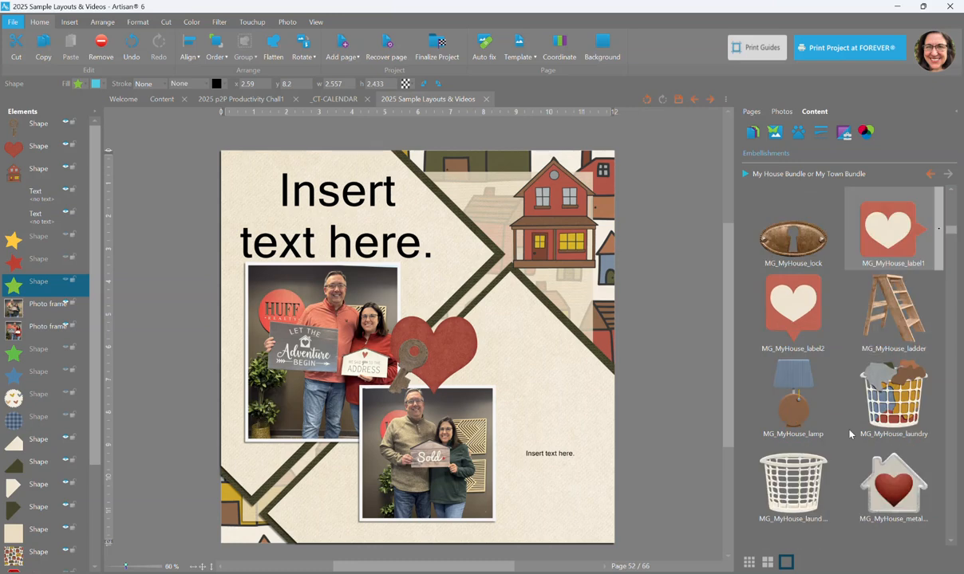
{"action": "scroll", "coordinate": [850, 433], "scroll_direction": "down", "scroll_amount": 3}
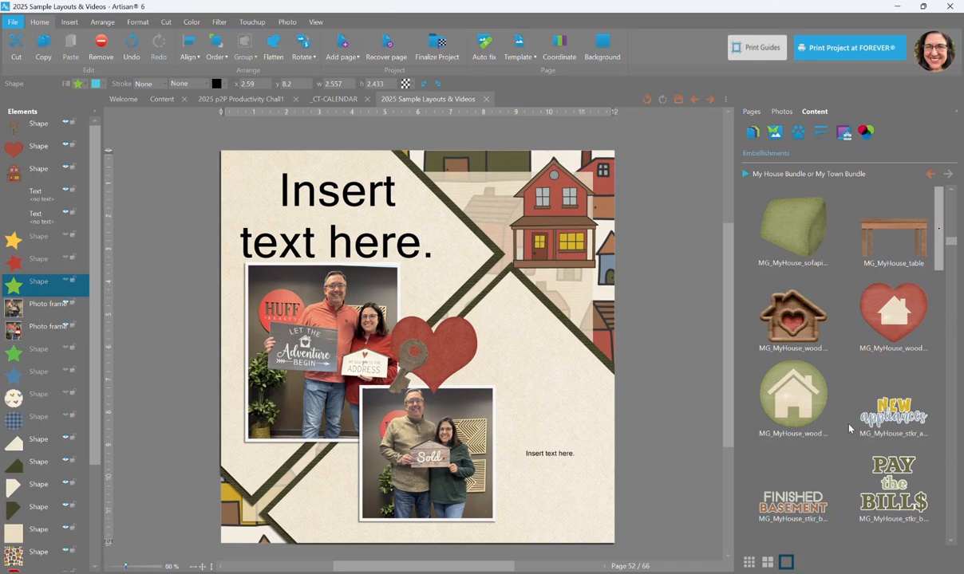
{"action": "scroll", "coordinate": [850, 428], "scroll_direction": "down", "scroll_amount": 2}
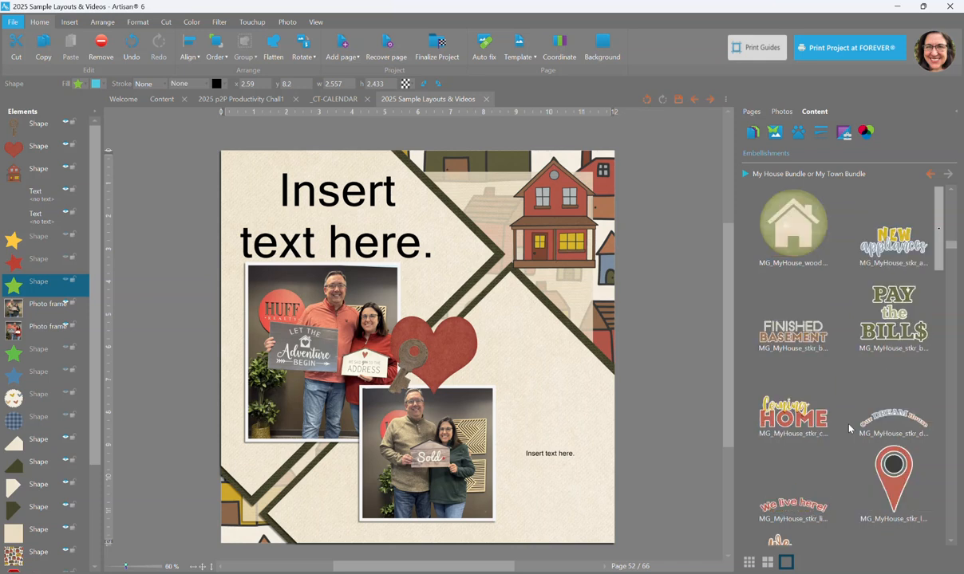
{"action": "right_click", "coordinate": [799, 418]}
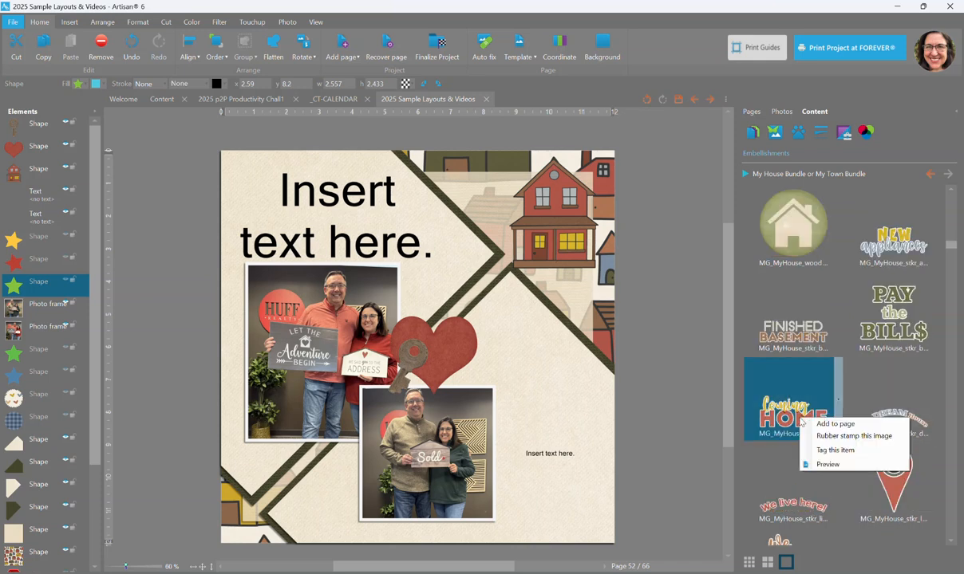
{"action": "left_click", "coordinate": [809, 425]}
{"action": "left_click_drag", "start_coordinate": [413, 363], "coordinate": [305, 489]}
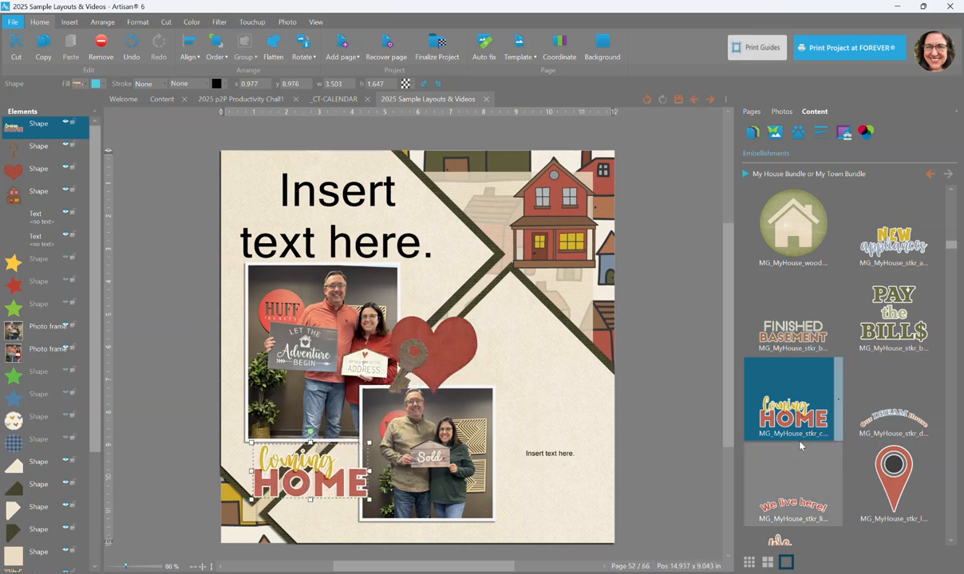
Add a smaller brown MyHouse house embellishment behind the Coming Home sticker, and shift the sticker slightly down and left
{"action": "scroll", "coordinate": [800, 446], "scroll_direction": "down", "scroll_amount": 3}
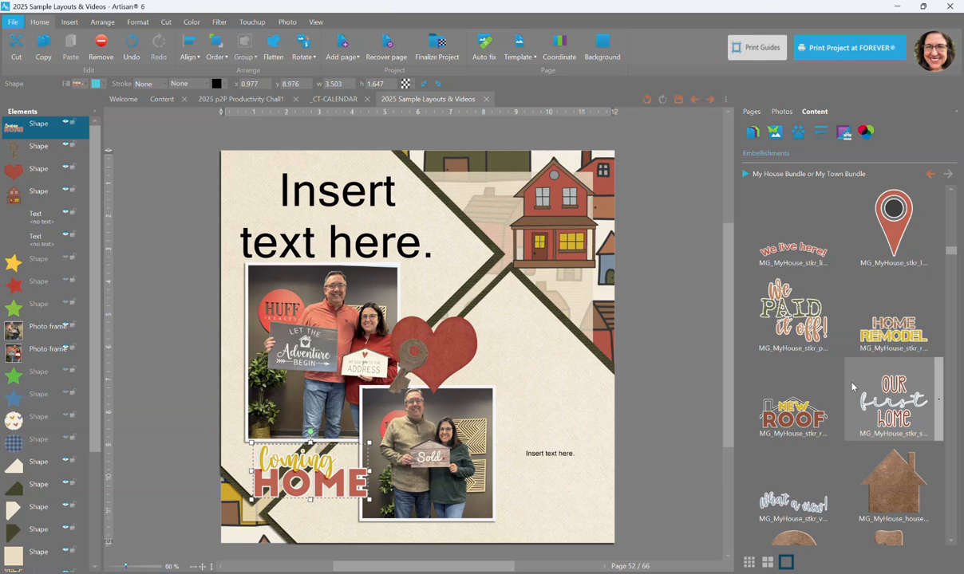
{"action": "scroll", "coordinate": [852, 387], "scroll_direction": "down", "scroll_amount": 2}
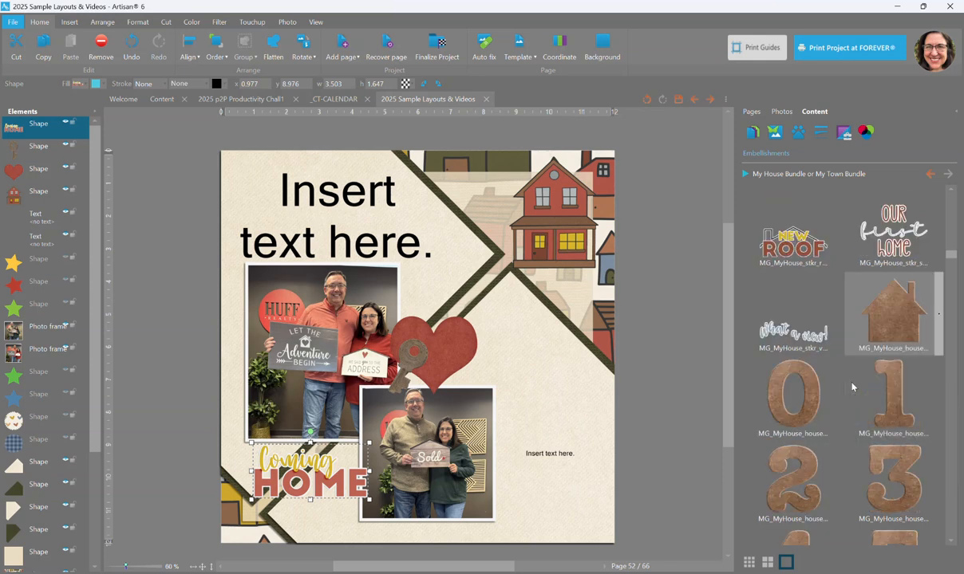
{"action": "right_click", "coordinate": [900, 320]}
{"action": "left_click", "coordinate": [907, 326]}
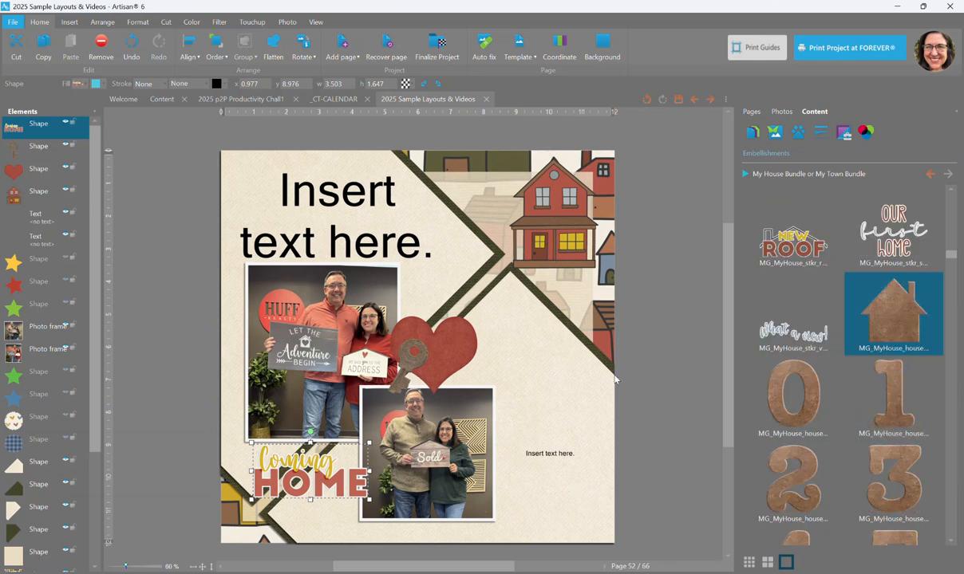
{"action": "left_click_drag", "start_coordinate": [361, 293], "coordinate": [404, 336]}
{"action": "left_click_drag", "start_coordinate": [443, 375], "coordinate": [339, 473]}
{"action": "left_click_drag", "start_coordinate": [22, 125], "coordinate": [29, 160]}
{"action": "left_click_drag", "start_coordinate": [290, 466], "coordinate": [283, 481]}
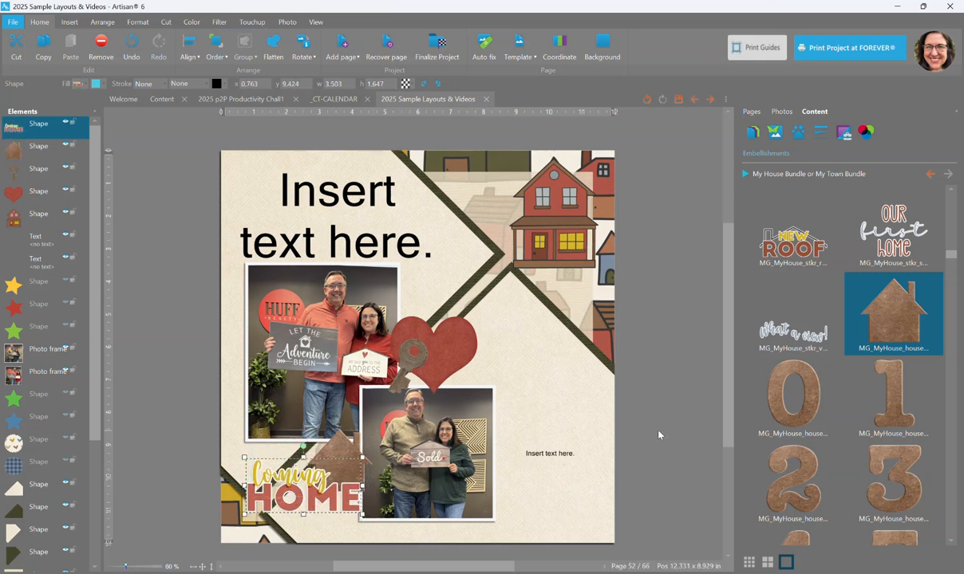
Apply the sampled shadow to the red house, heart, key, Coming Home sticker and brown house together
{"action": "scroll", "coordinate": [495, 355], "scroll_direction": "up", "scroll_amount": 1}
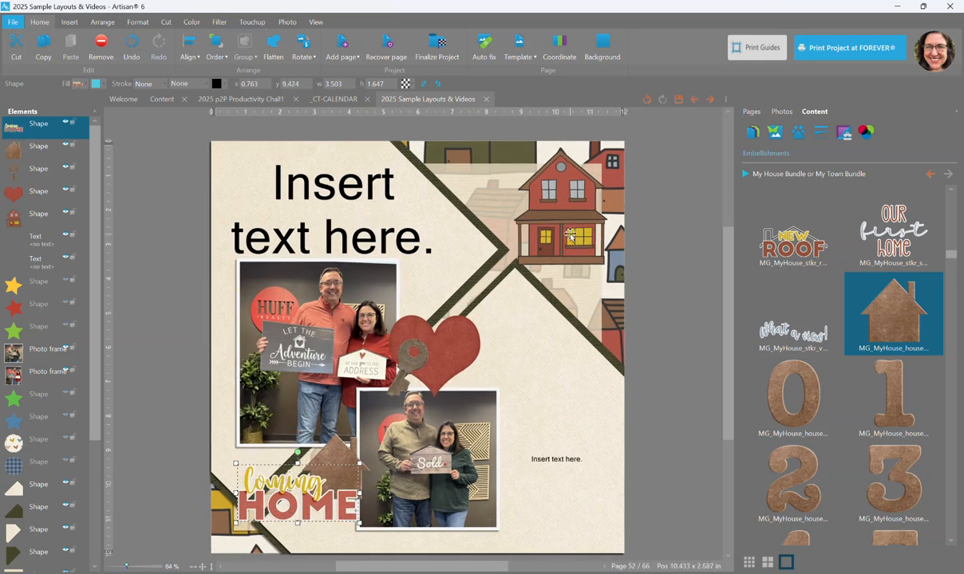
{"action": "left_click", "coordinate": [536, 221]}
{"action": "left_click", "coordinate": [424, 321], "text": "shift"}
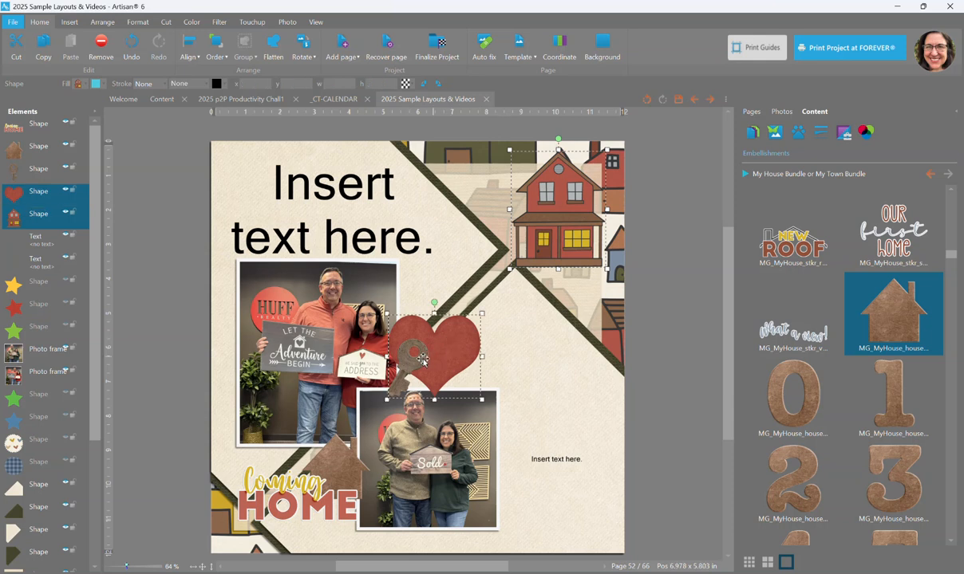
{"action": "left_click", "coordinate": [398, 339], "text": "shift"}
{"action": "left_click", "coordinate": [281, 460], "text": "shift"}
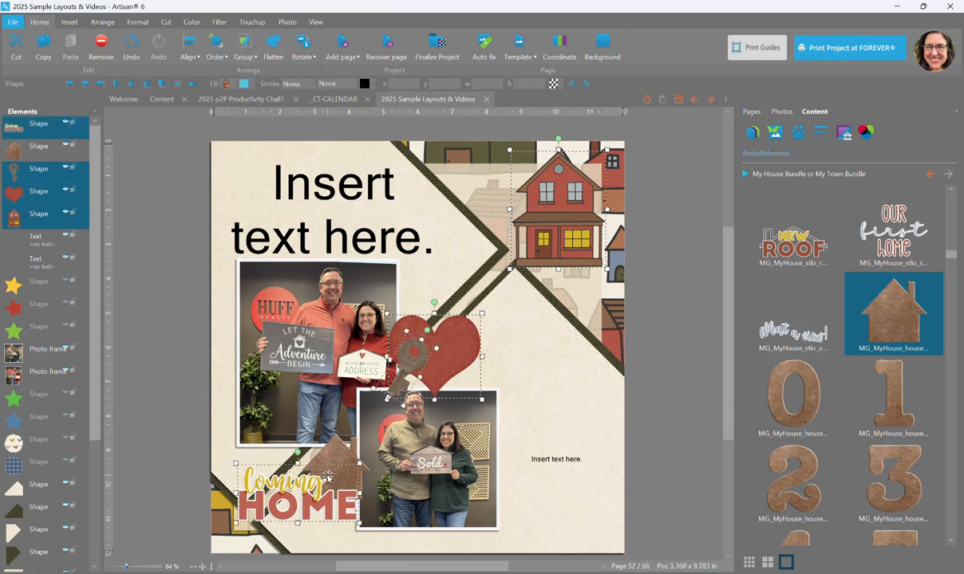
{"action": "left_click", "coordinate": [319, 426], "text": "shift"}
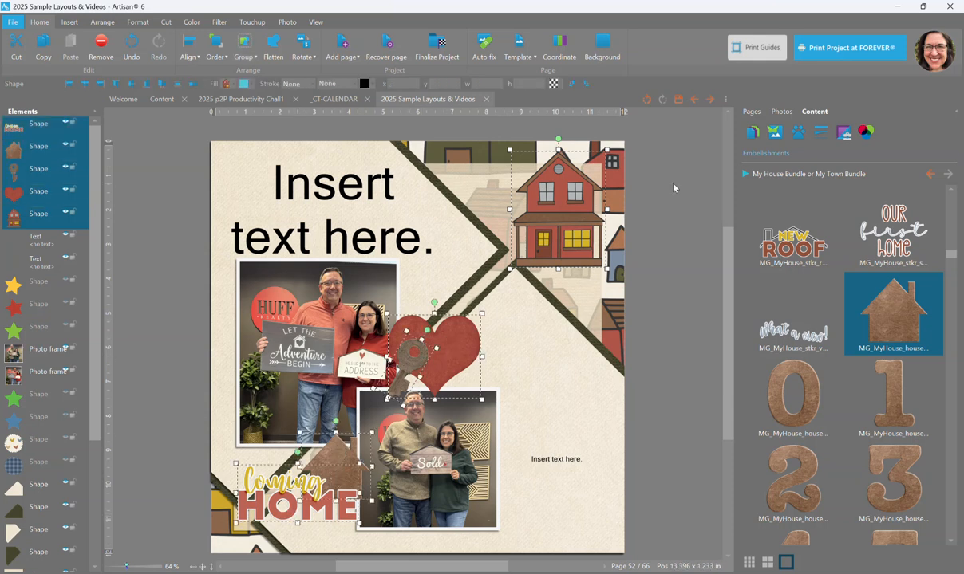
{"action": "left_click", "coordinate": [137, 22]}
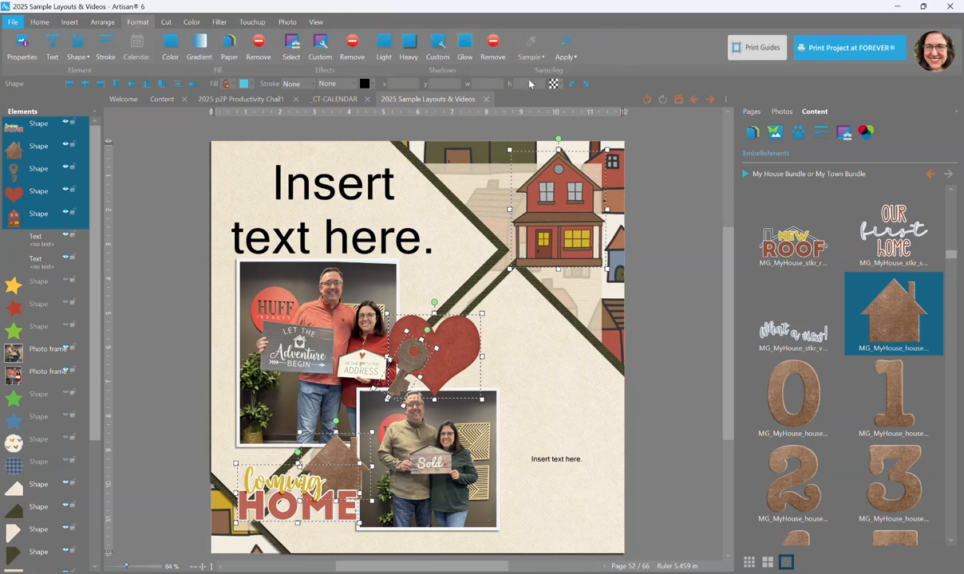
{"action": "left_click", "coordinate": [566, 57]}
{"action": "left_click", "coordinate": [576, 93]}
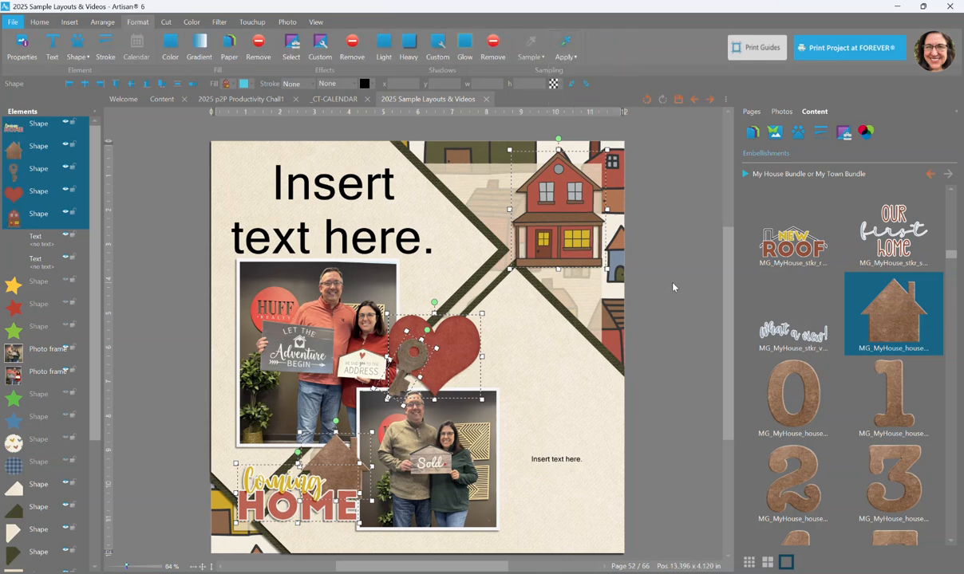
{"action": "left_click", "coordinate": [672, 284]}
Look through the My House embellishments for word art that suits the page title
{"action": "scroll", "coordinate": [814, 423], "scroll_direction": "down", "scroll_amount": 2}
{"action": "scroll", "coordinate": [840, 435], "scroll_direction": "down", "scroll_amount": 3}
{"action": "scroll", "coordinate": [840, 429], "scroll_direction": "down", "scroll_amount": 6}
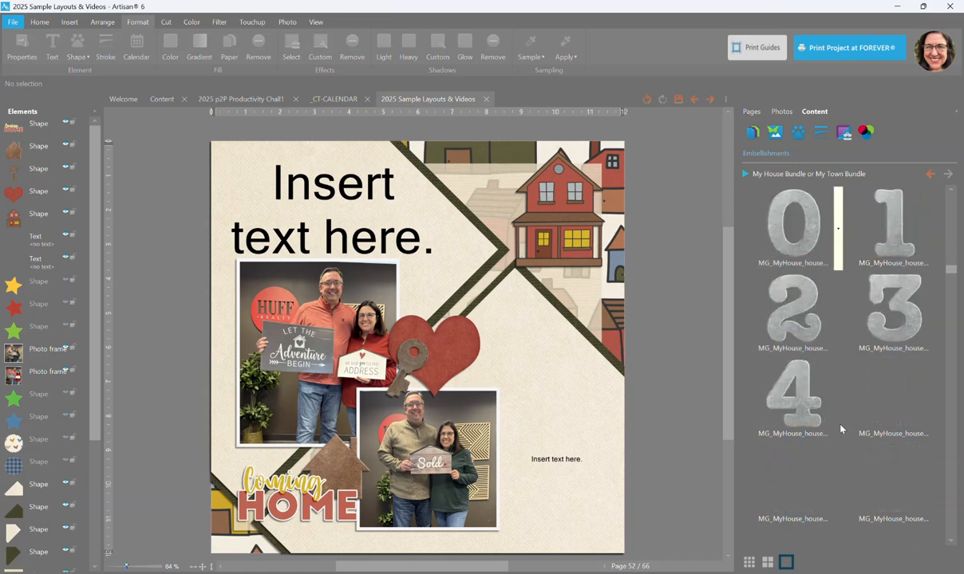
{"action": "left_click_drag", "start_coordinate": [951, 274], "coordinate": [952, 277]}
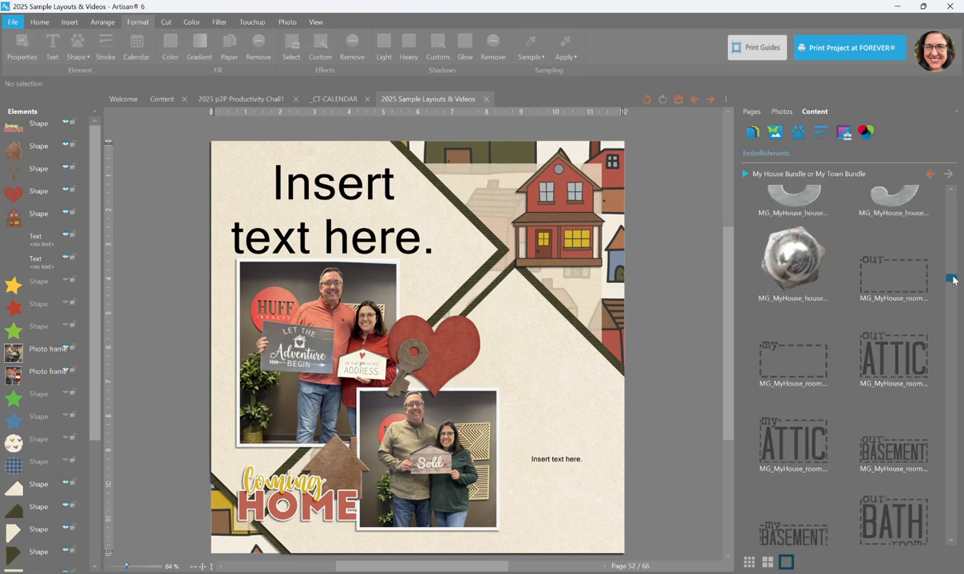
{"action": "left_click_drag", "start_coordinate": [952, 278], "coordinate": [950, 315]}
{"action": "scroll", "coordinate": [840, 437], "scroll_direction": "down", "scroll_amount": 3}
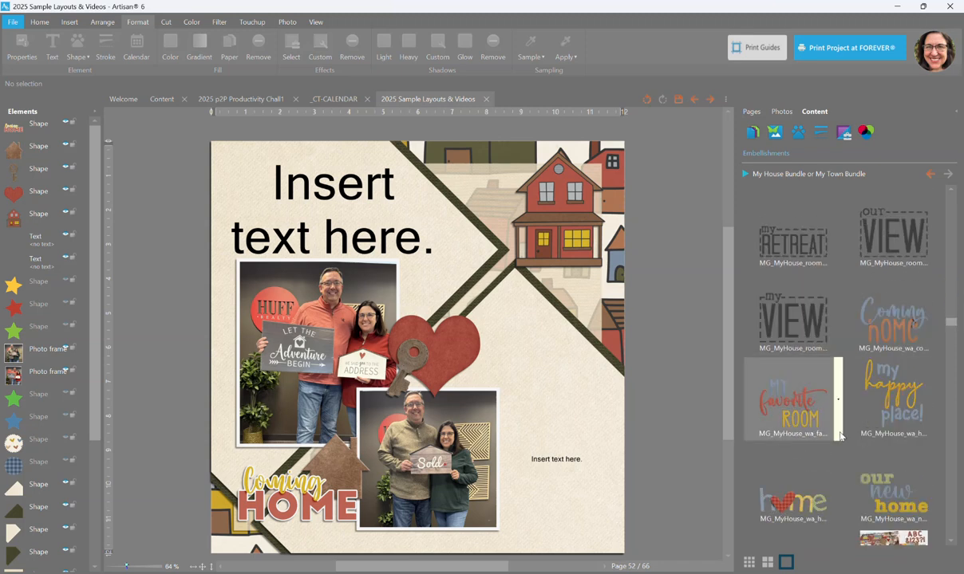
{"action": "scroll", "coordinate": [841, 432], "scroll_direction": "down", "scroll_amount": 1}
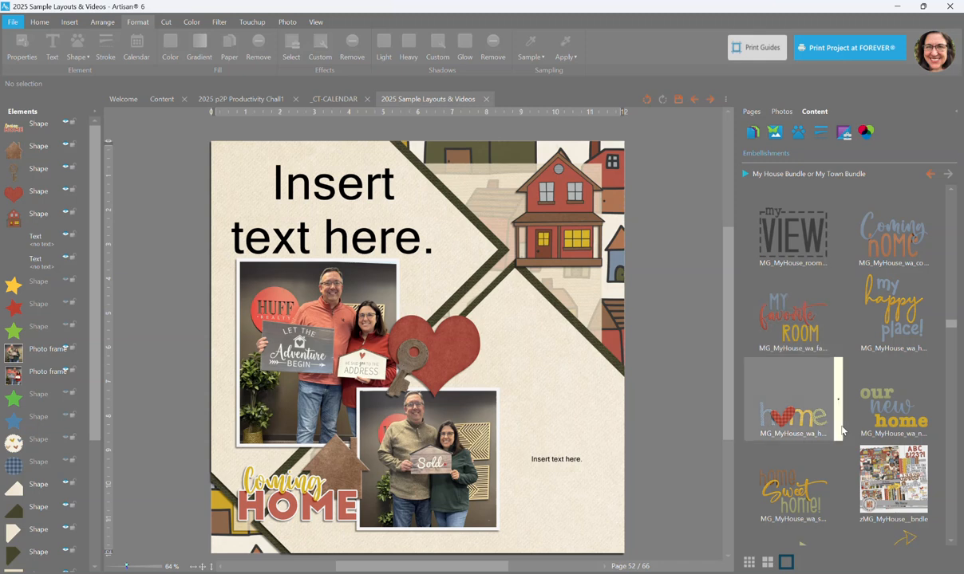
{"action": "mouse_move", "coordinate": [842, 430]}
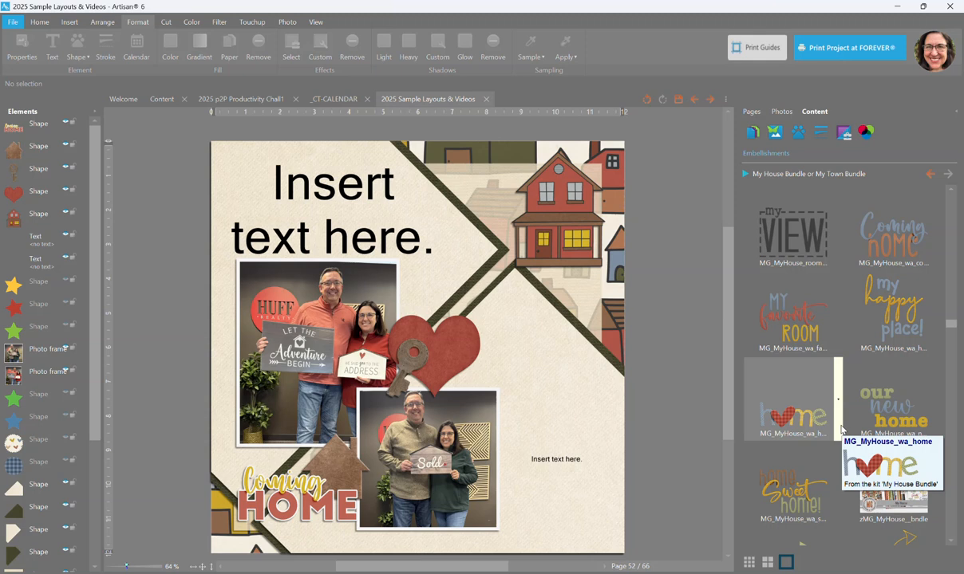
Hide the large title placeholder and put the MG_MyHouse_wa_new word art there, about 4.77 by 2.79 in, with the sampled shadow
{"action": "left_click_drag", "start_coordinate": [344, 189], "coordinate": [343, 185]}
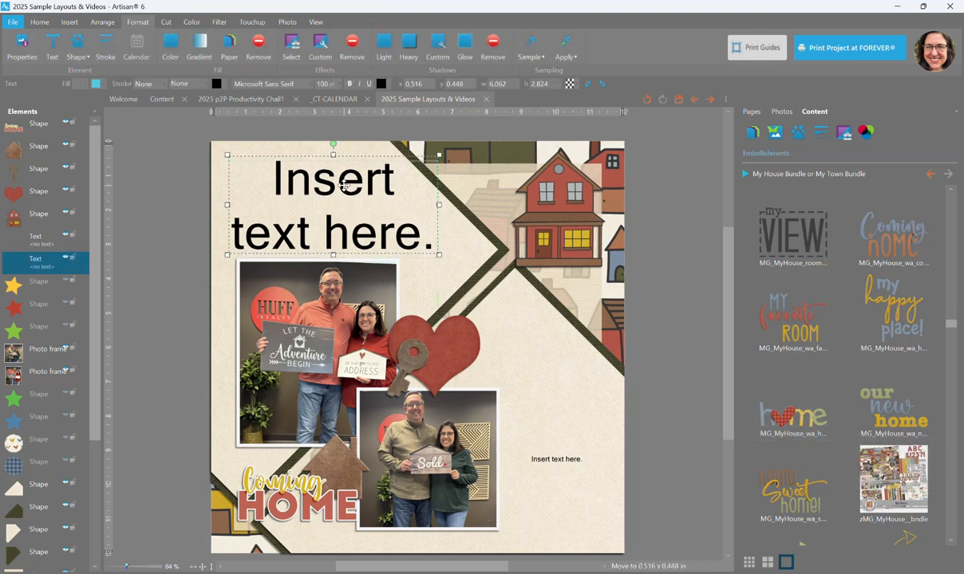
{"action": "left_click", "coordinate": [68, 259]}
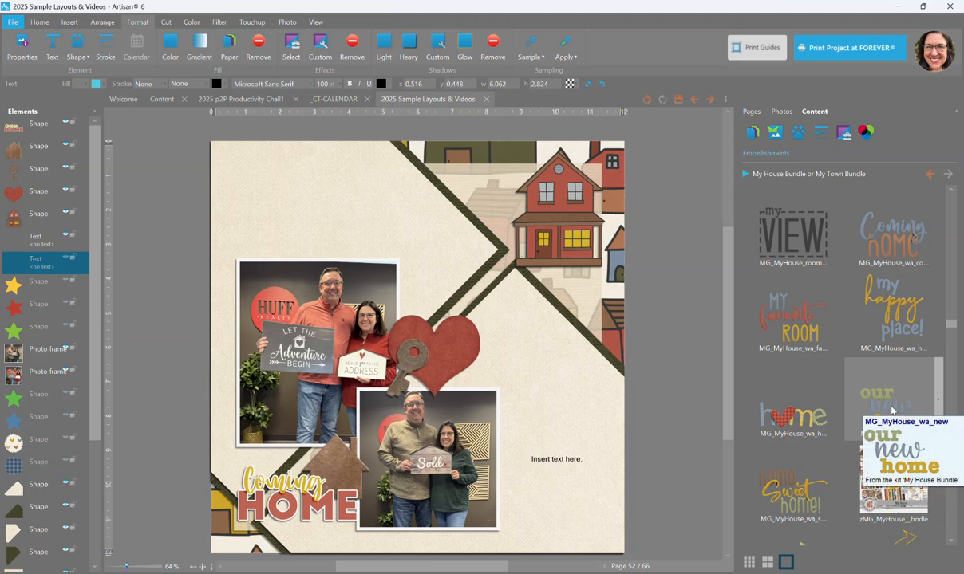
{"action": "right_click", "coordinate": [891, 408]}
{"action": "left_click", "coordinate": [897, 412]}
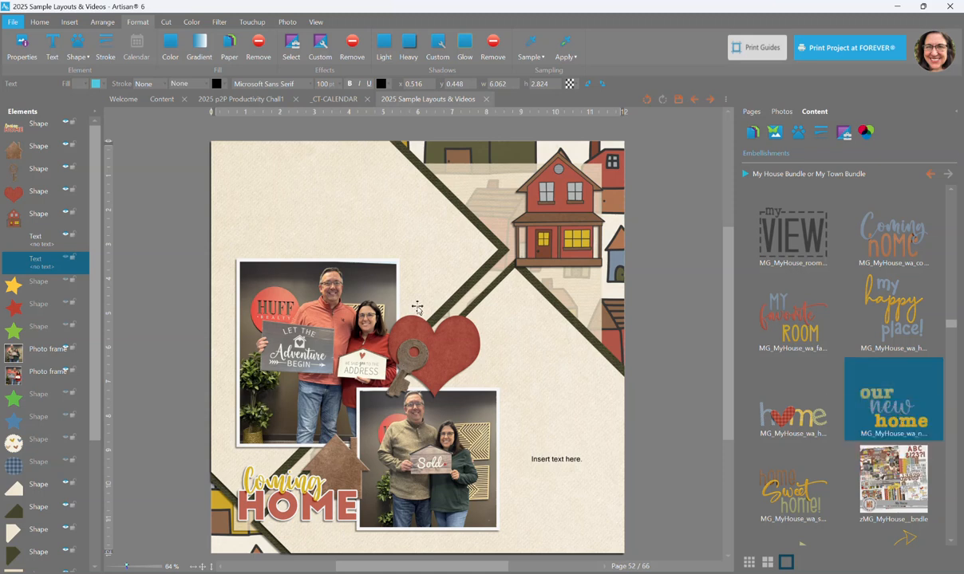
{"action": "left_click_drag", "start_coordinate": [419, 250], "coordinate": [332, 178]}
{"action": "left_click_drag", "start_coordinate": [254, 159], "coordinate": [275, 200]}
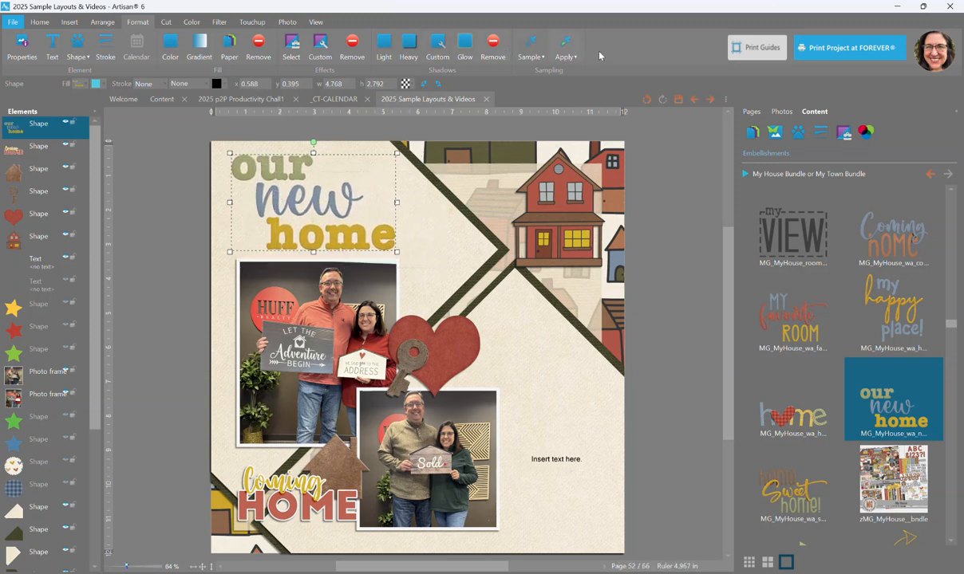
{"action": "left_click", "coordinate": [572, 54]}
{"action": "left_click", "coordinate": [574, 92]}
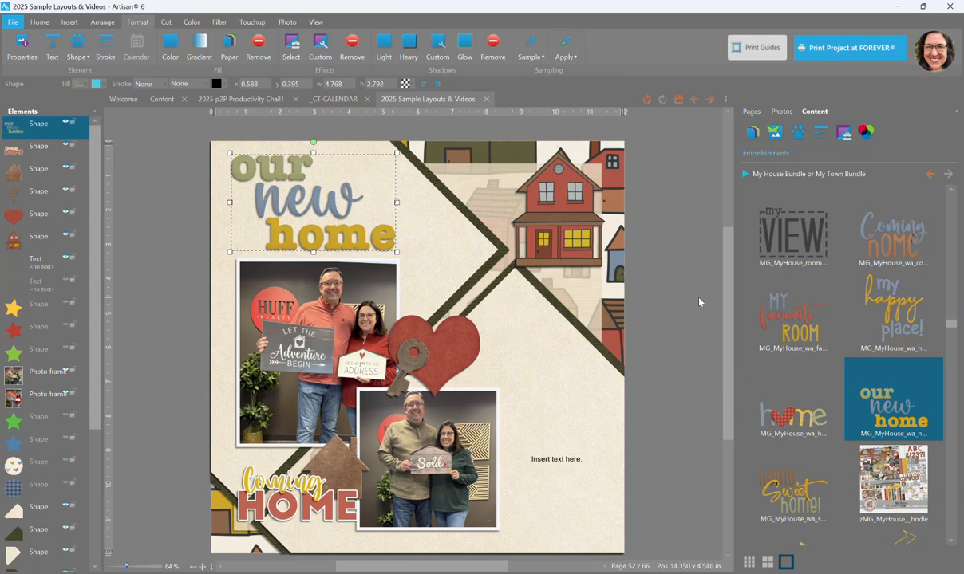
Reposition the small text placeholder beside the lower photo and enlarge it to about 2.53 by 4.52 in
{"action": "left_click", "coordinate": [558, 459]}
{"action": "left_click_drag", "start_coordinate": [558, 459], "coordinate": [547, 466]}
{"action": "left_click_drag", "start_coordinate": [547, 406], "coordinate": [548, 362]}
Start the journaling in the small text box with "After 4 months of looking, negotiating, offering, walking away, re-negotiating"
{"action": "double_click", "coordinate": [546, 443]}
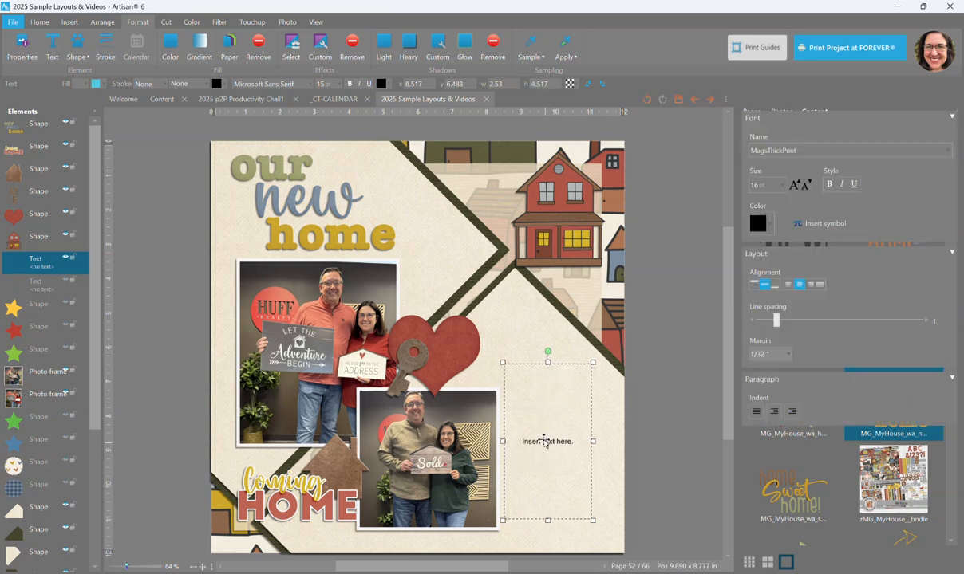
{"action": "type", "text": "After 4 months"}
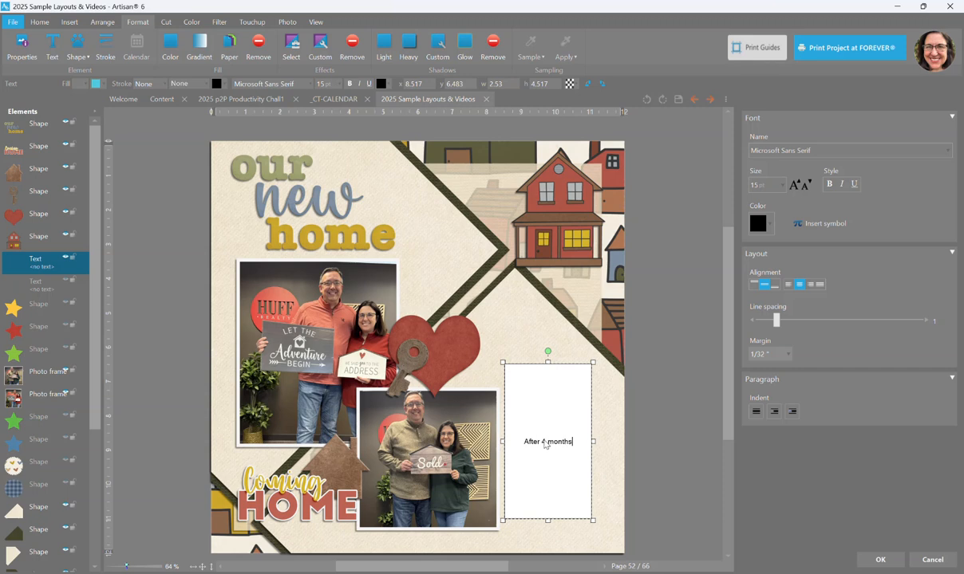
{"action": "type", "text": " of looking."}
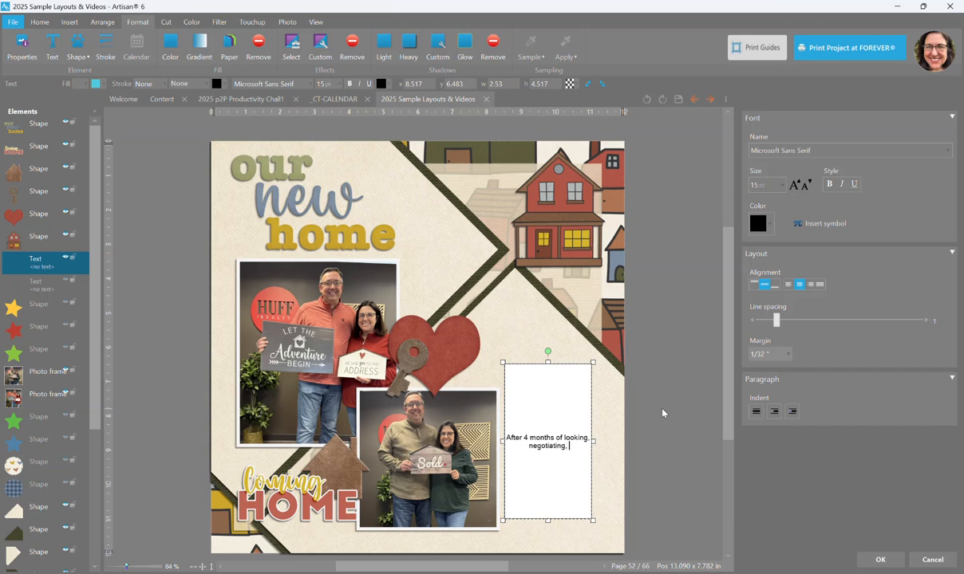
{"action": "type", "text": "offering, walking away, re-n"}
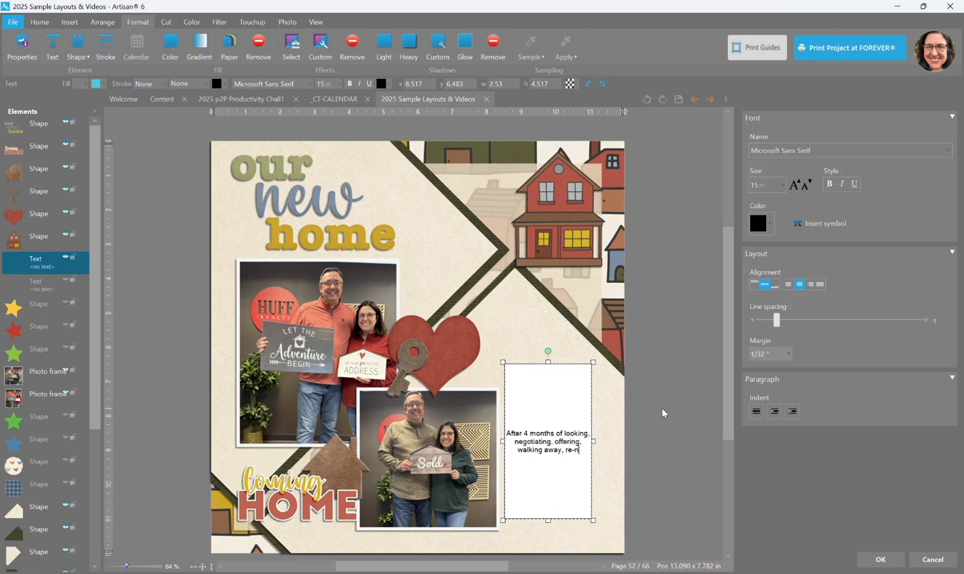
{"action": "type", "text": "egotiating"}
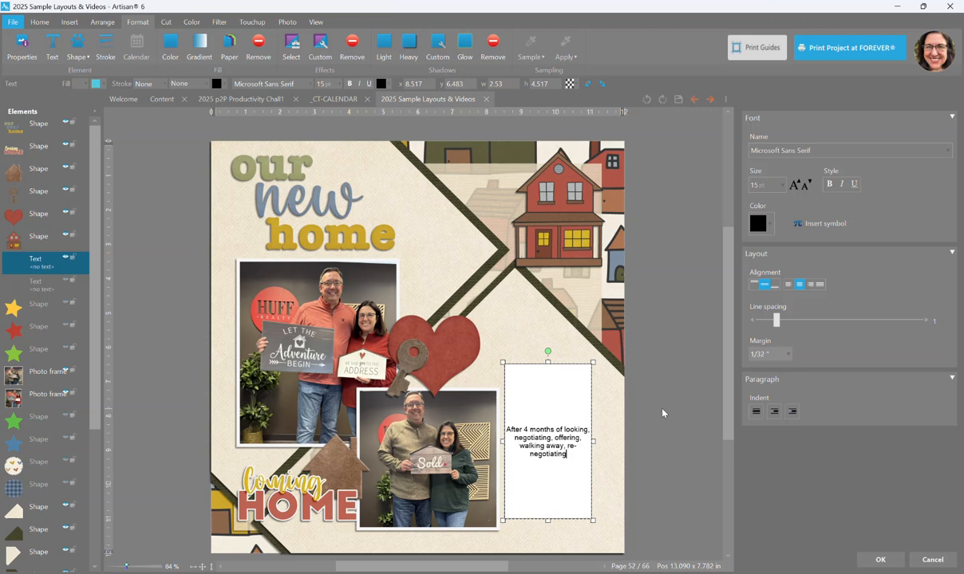
Continue the journaling with ", and then listing and (more) negotiating, and"
{"action": "type", "text": ", and then listing."}
{"action": "key", "text": "BackSpace"}
{"action": "type", "text": ","}
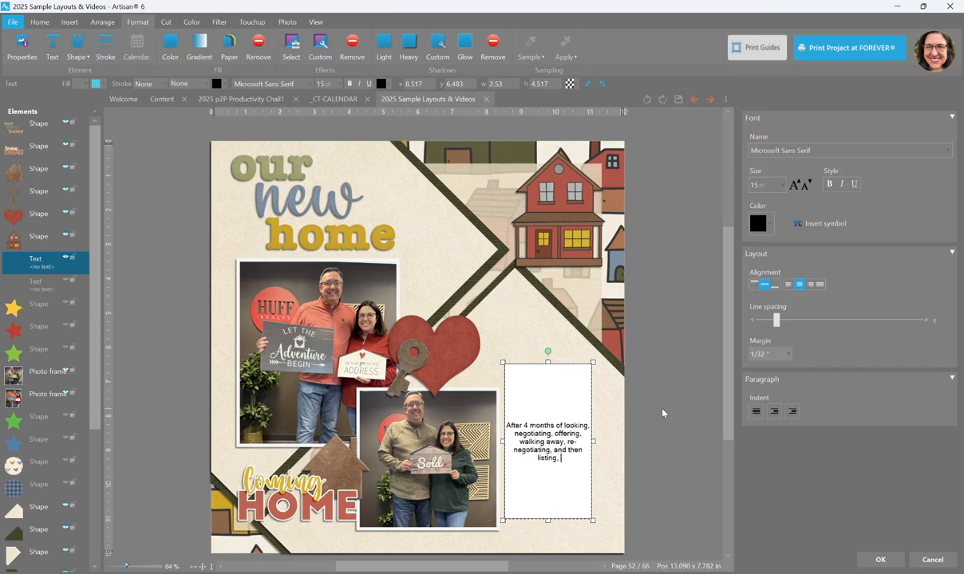
{"action": "type", "text": " (more) negotiating"}
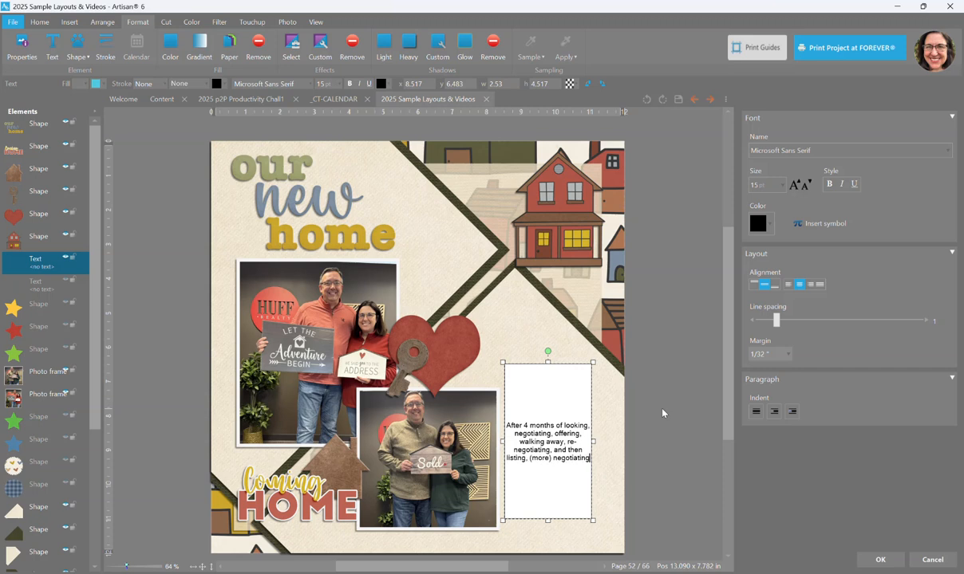
{"action": "type", "text": ", a"}
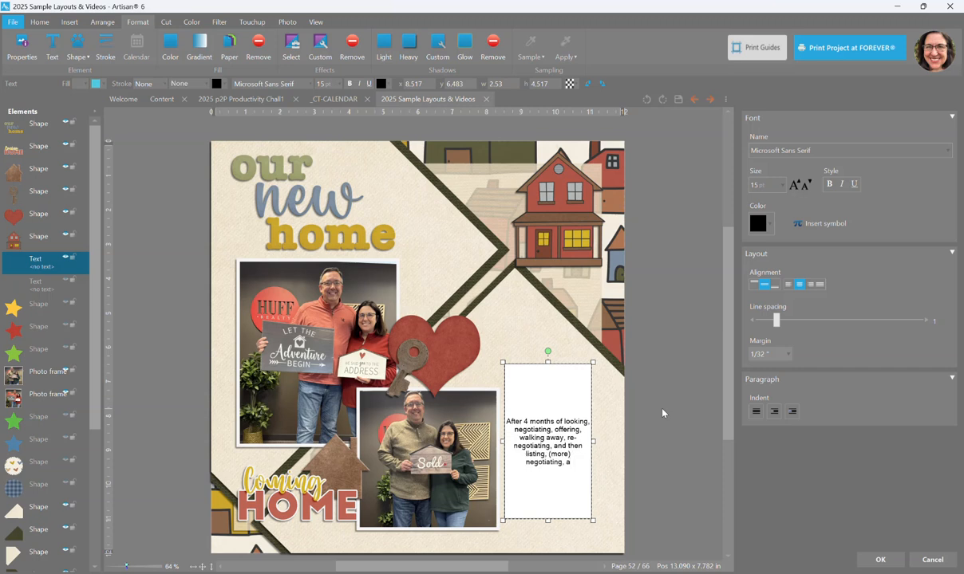
{"action": "type", "text": "nd"}
{"action": "left_click", "coordinate": [548, 453]}
{"action": "type", "text": "and"}
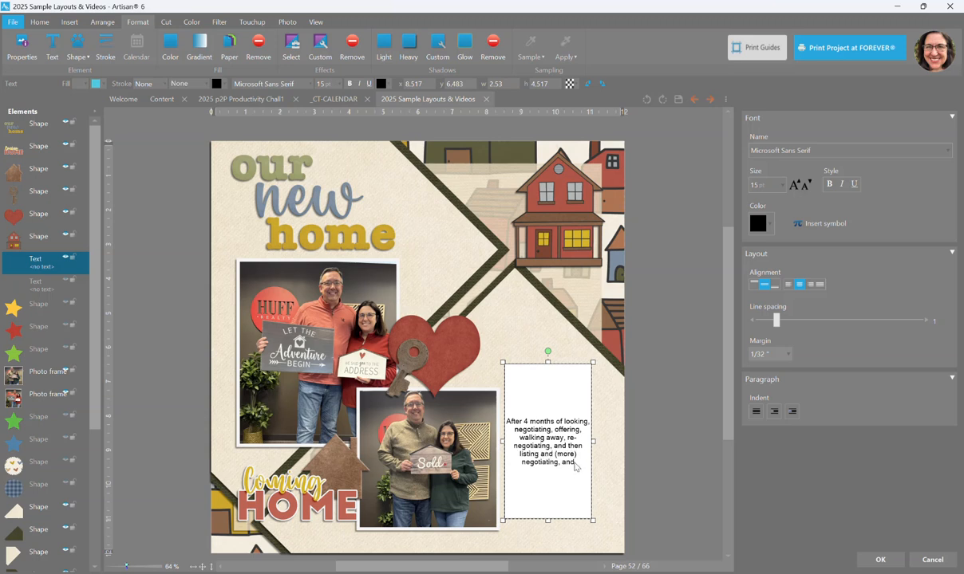
{"action": "left_click", "coordinate": [575, 463]}
{"action": "left_click_drag", "start_coordinate": [560, 409], "coordinate": [602, 390]}
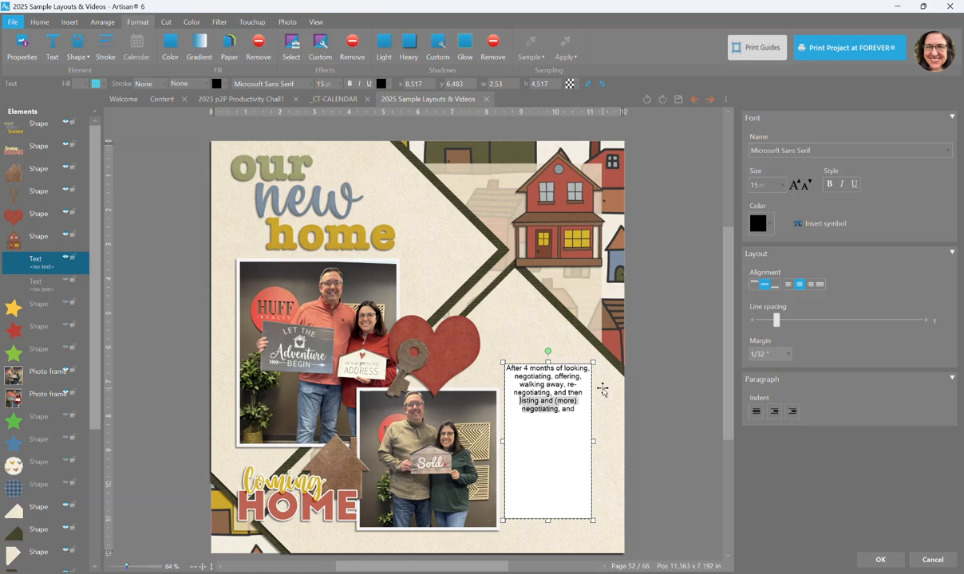
{"action": "key", "text": "BackSpace"}
{"action": "type", "text": ", we"}
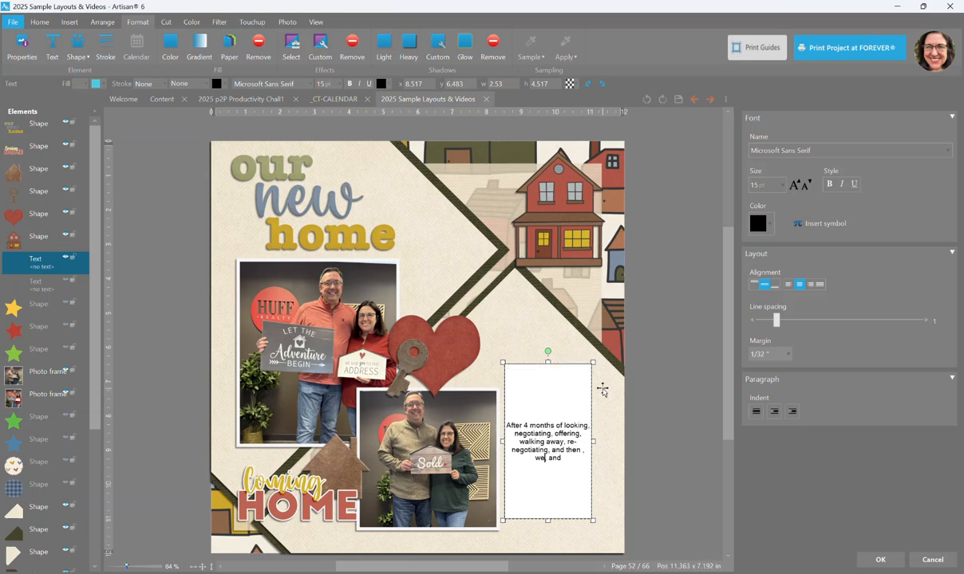
{"action": "key", "text": "BackSpace"}
{"action": "key", "text": "BackSpace"}
{"action": "key", "text": "BackSpace"}
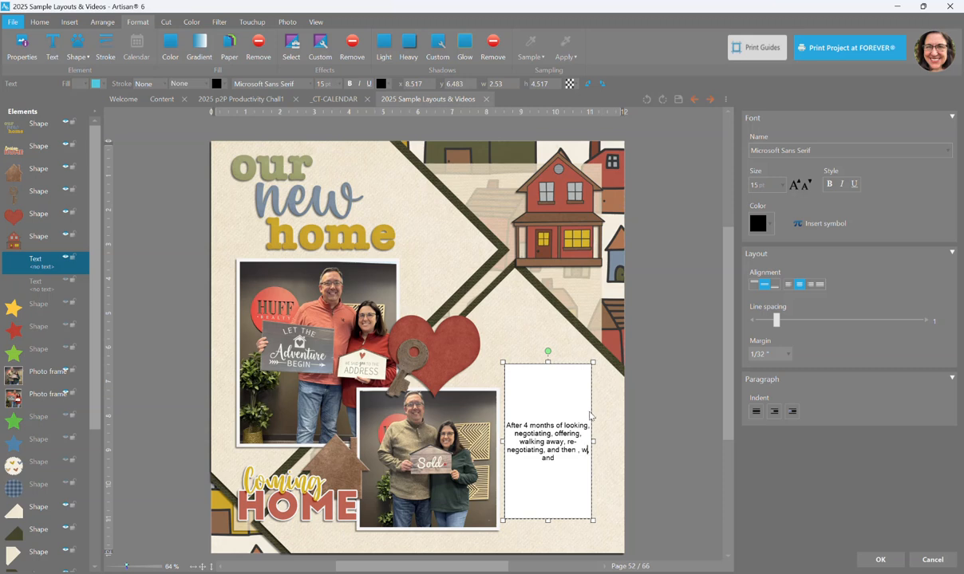
{"action": "key", "text": "ctrl+z"}
{"action": "key", "text": "ctrl+z"}
{"action": "key", "text": "ctrl+z"}
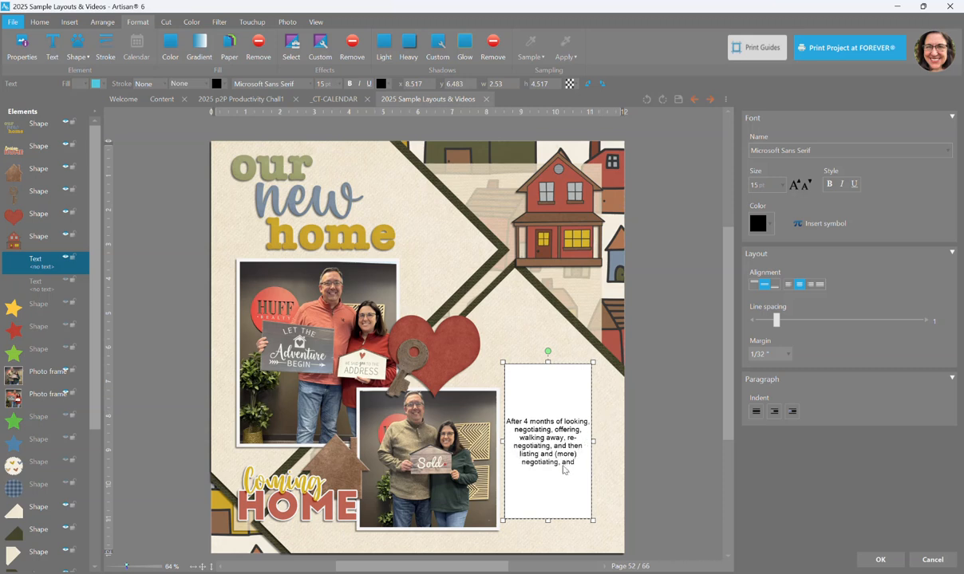
Replace the trailing "and" with the partner's first name followed by "and I finally bought our new home in"
{"action": "double_click", "coordinate": [573, 462]}
{"action": "type", "text": "David and I f"}
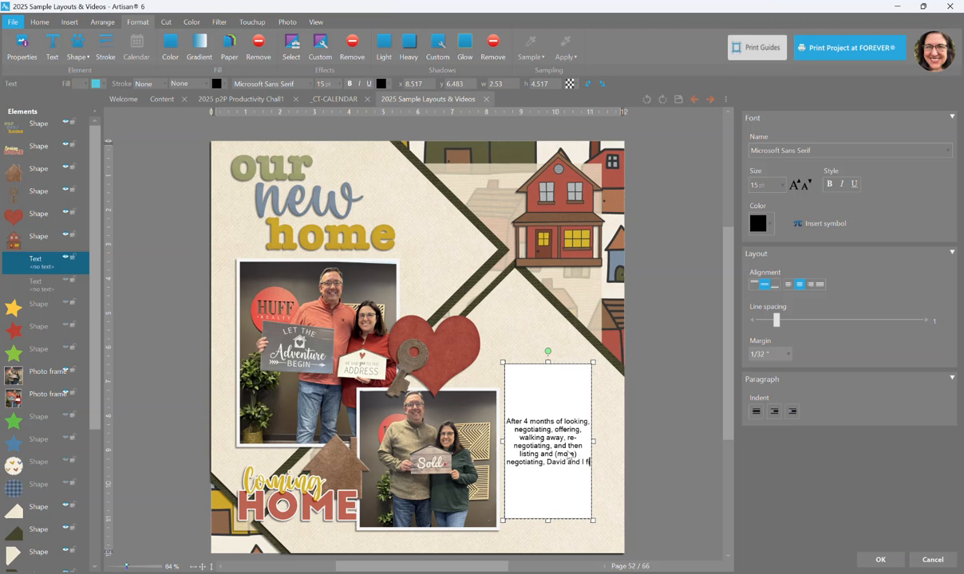
{"action": "type", "text": "ina"}
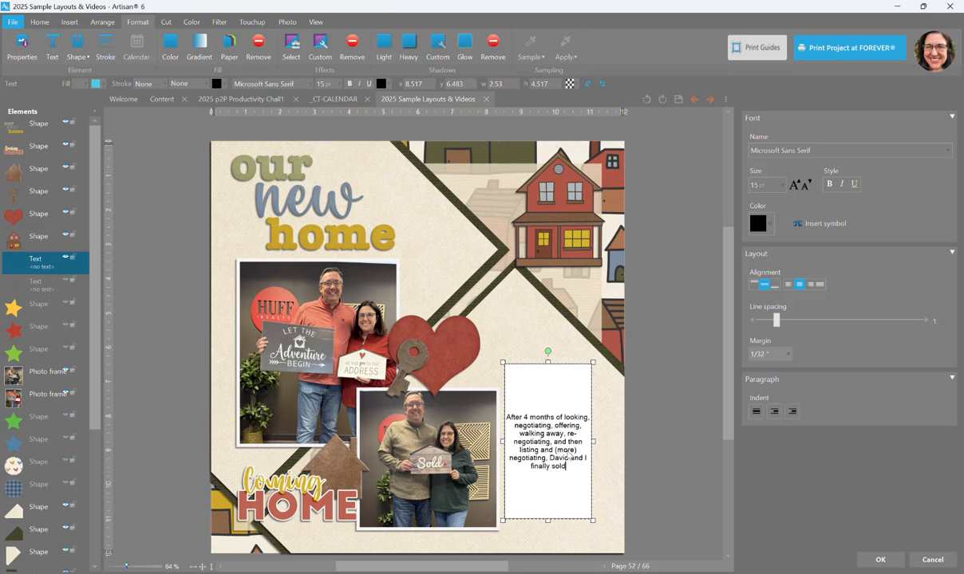
{"action": "type", "text": "lly bought our new home in"}
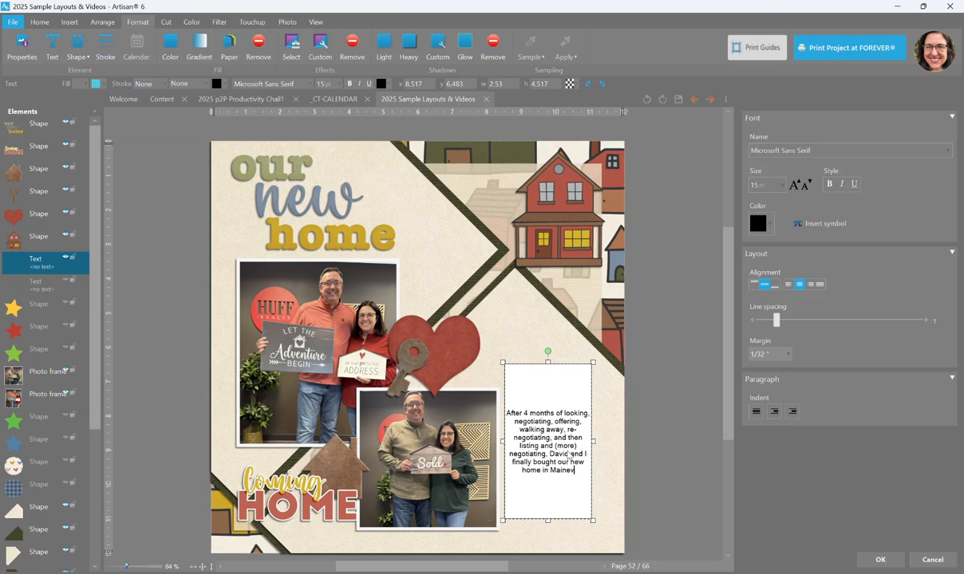
Complete the journaling with "Maineville (November 2025) and sold our old home in Mason (December 2025)." and shorten the text box to about 3.7 in high
{"action": "type", "text": "Maineville (November 2"}
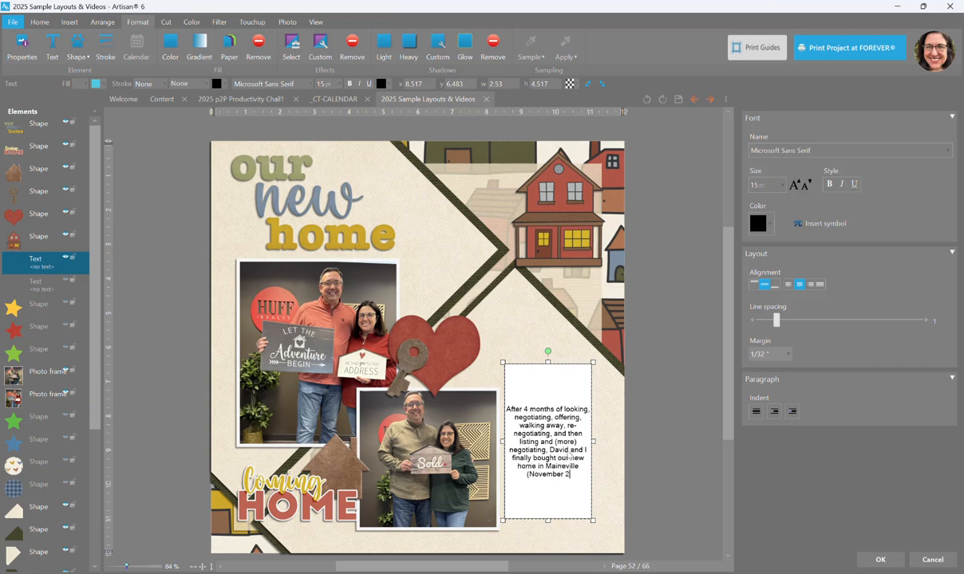
{"action": "type", "text": "025) adnsold our old home in Mason (De"}
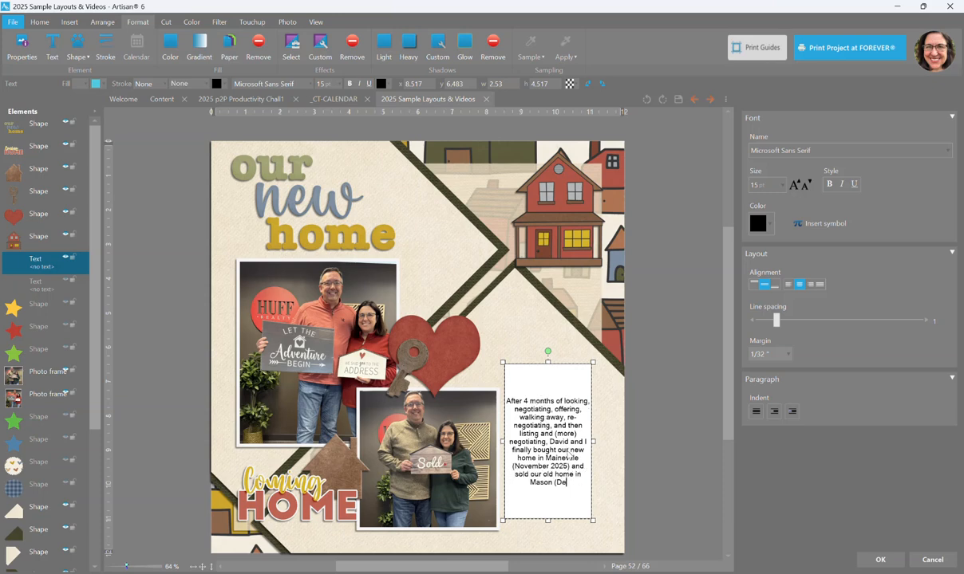
{"action": "type", "text": "cember 2025)."}
{"action": "left_click_drag", "start_coordinate": [548, 362], "coordinate": [545, 420]}
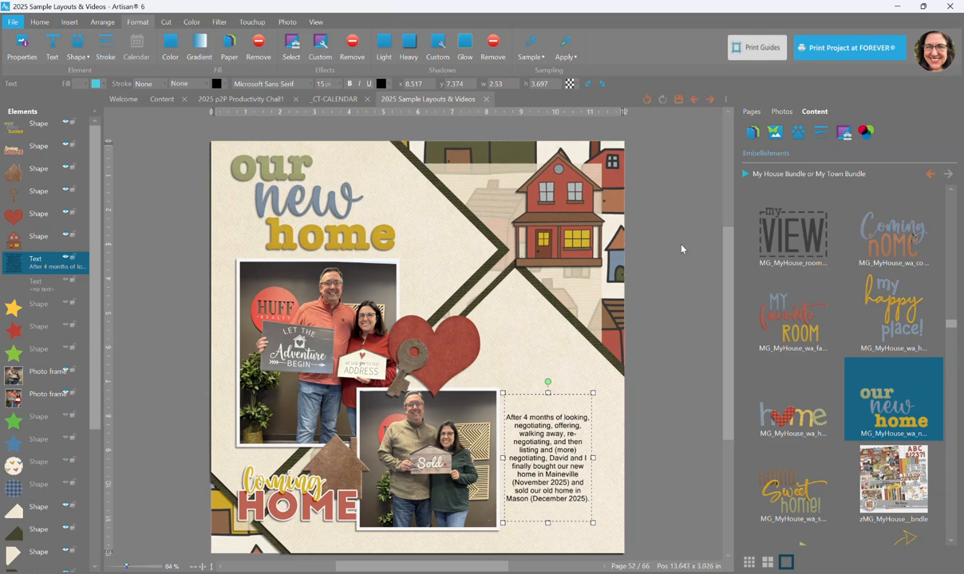
Set the font of the whole journaling text to MagsThickPrint
{"action": "double_click", "coordinate": [541, 418]}
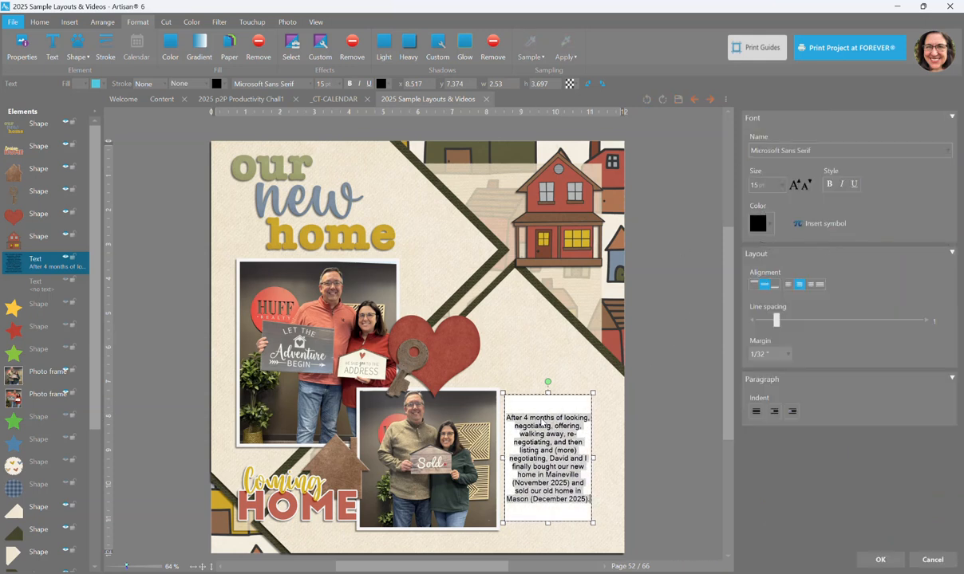
{"action": "left_click", "coordinate": [794, 151]}
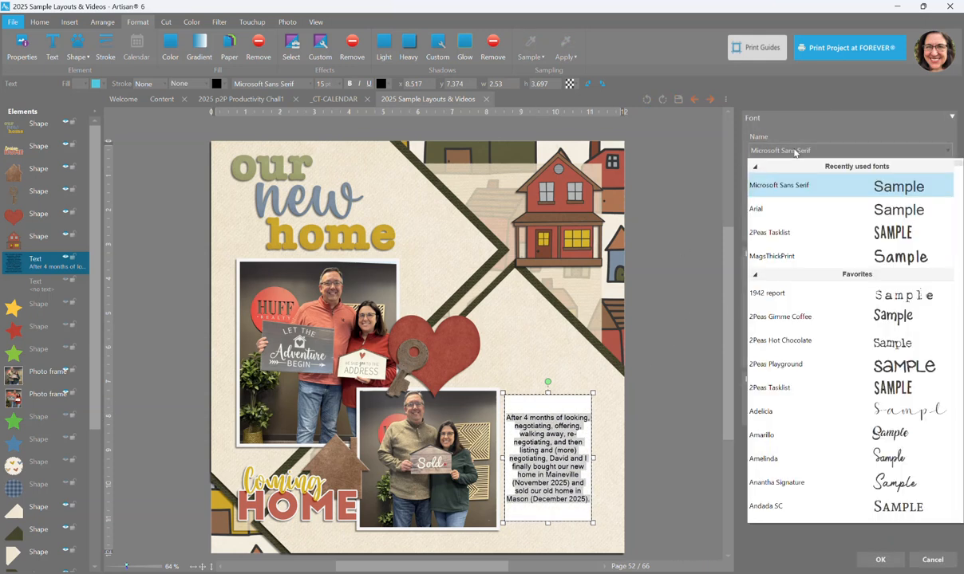
{"action": "left_click", "coordinate": [757, 252]}
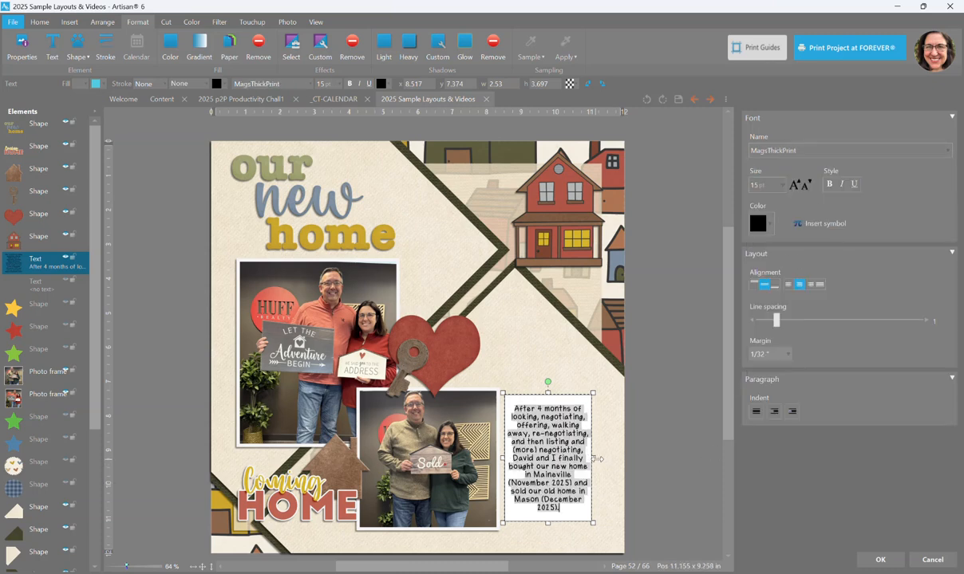
Widen the journaling text box to about 2.74 in and nudge it slightly down beside the lower photo
{"action": "left_click_drag", "start_coordinate": [598, 459], "coordinate": [606, 458]}
{"action": "left_click_drag", "start_coordinate": [546, 444], "coordinate": [546, 445]}
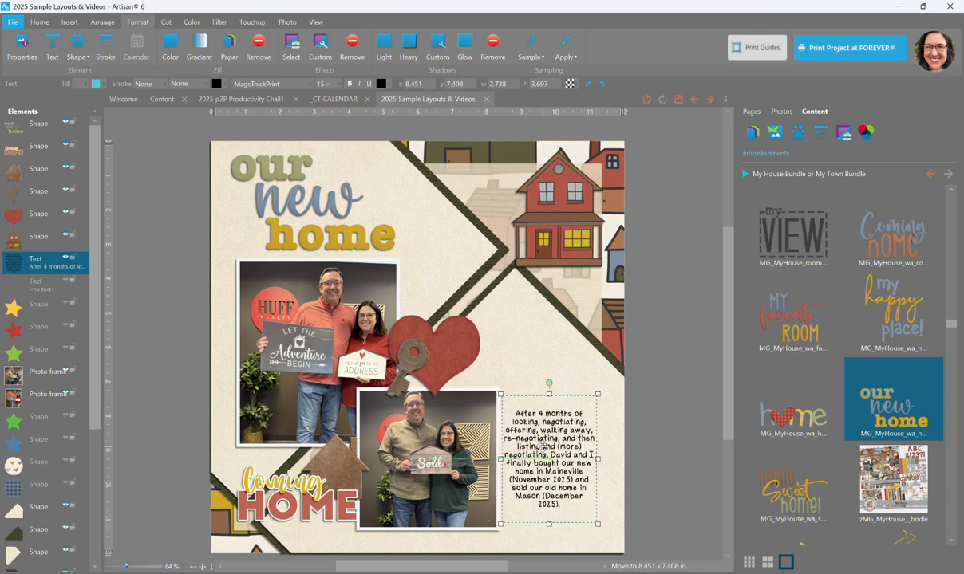
{"action": "left_click", "coordinate": [670, 428]}
{"action": "left_click_drag", "start_coordinate": [571, 448], "coordinate": [568, 451]}
{"action": "left_click", "coordinate": [678, 416]}
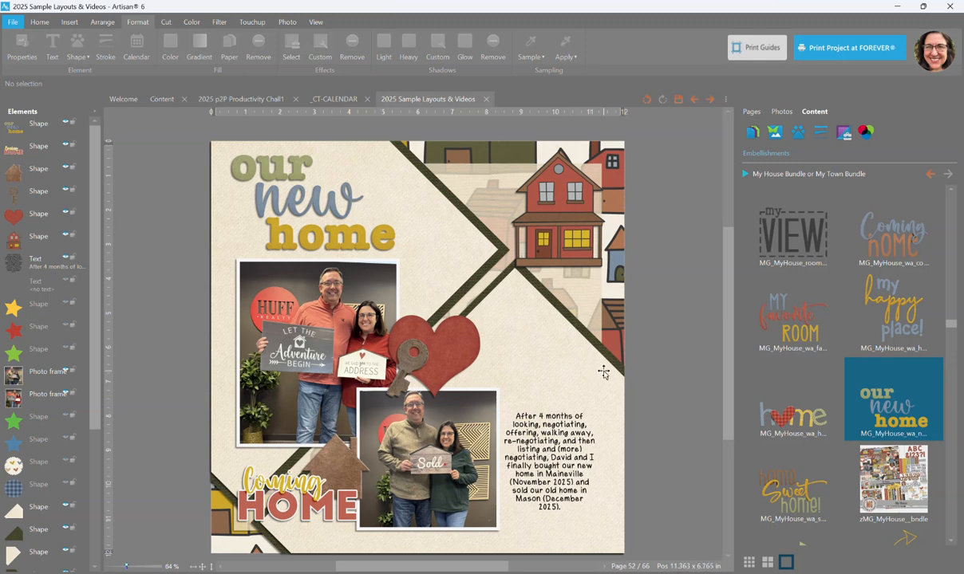
Nudge the heart and key slightly right and down, and undo the shift of the large lower paper panel
{"action": "left_click_drag", "start_coordinate": [452, 355], "coordinate": [427, 360]}
{"action": "left_click", "coordinate": [516, 304]}
{"action": "left_click_drag", "start_coordinate": [514, 301], "coordinate": [485, 274]}
{"action": "key", "text": "ctrl+z"}
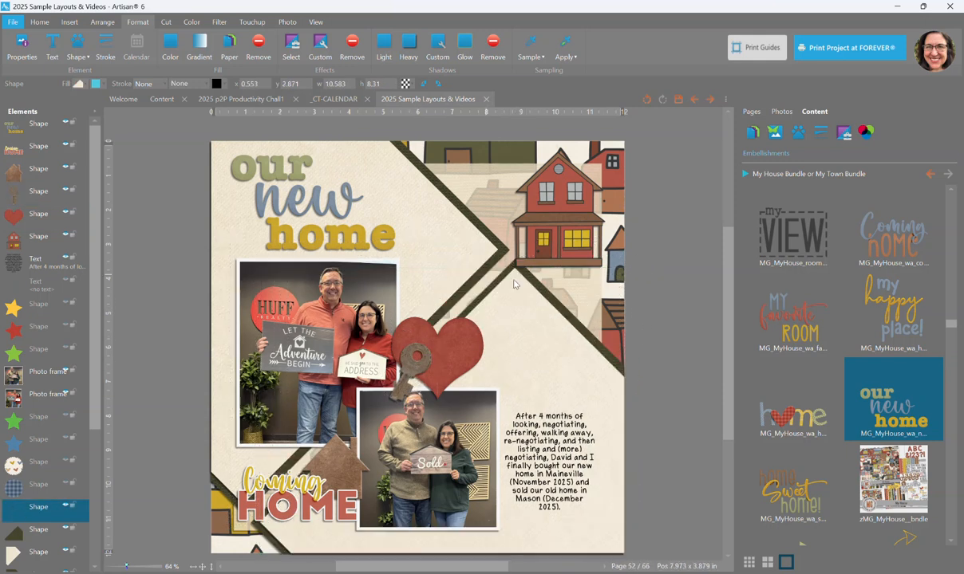
{"action": "left_click", "coordinate": [668, 264]}
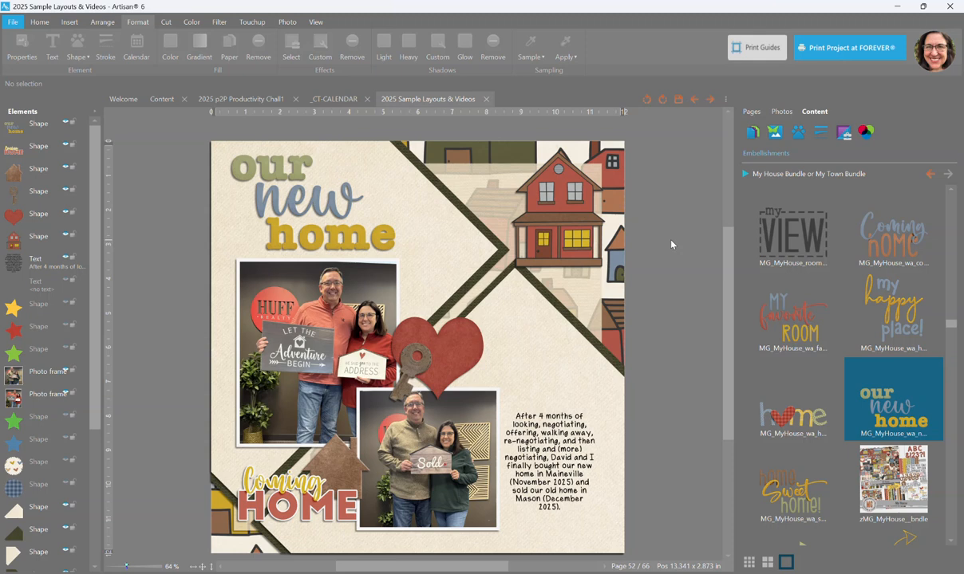
Show the pinned Everyday Enhanced EZ Pages 1 kit selection in the embellishments and look through its page templates
{"action": "left_click", "coordinate": [746, 174]}
{"action": "left_click_drag", "start_coordinate": [733, 458], "coordinate": [743, 170]}
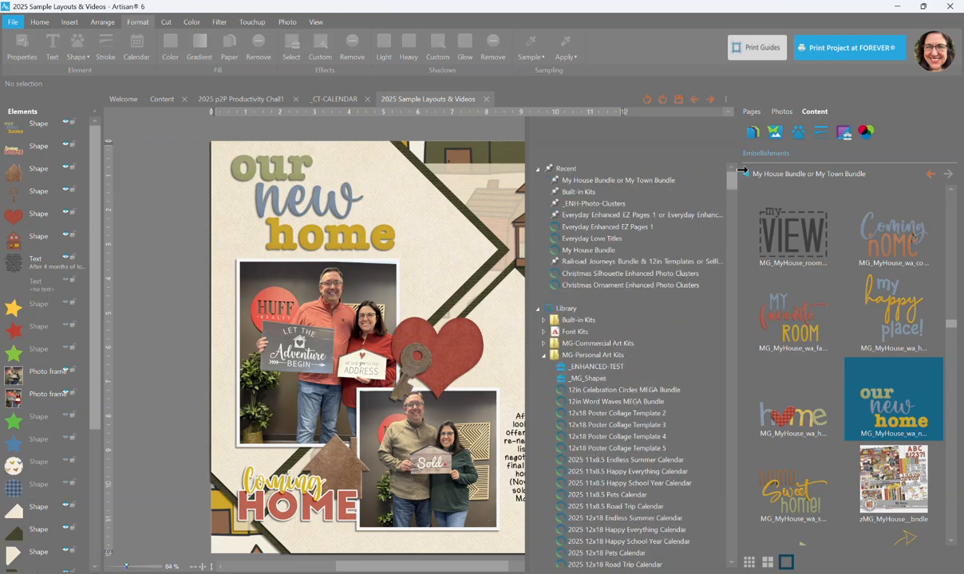
{"action": "left_click", "coordinate": [679, 216]}
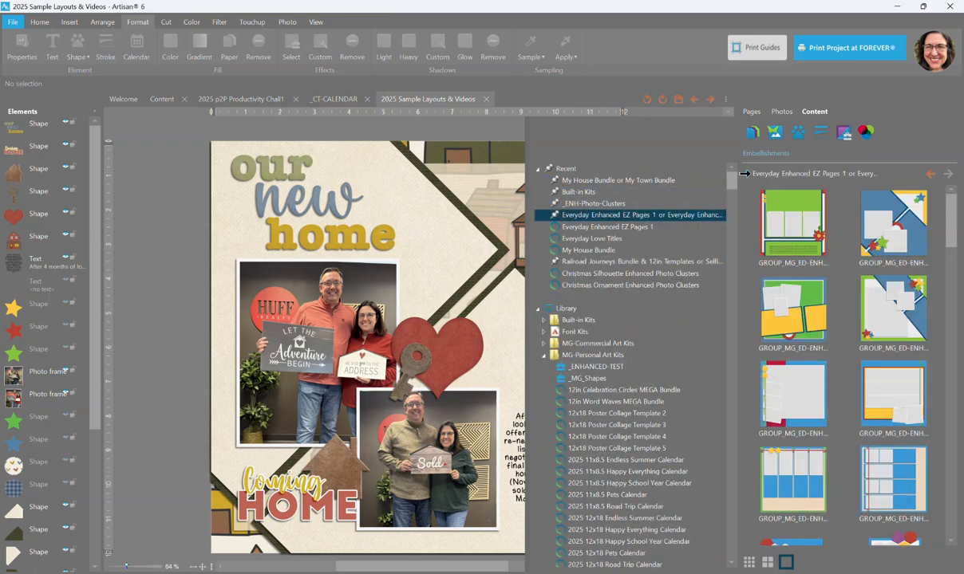
{"action": "left_click", "coordinate": [755, 174]}
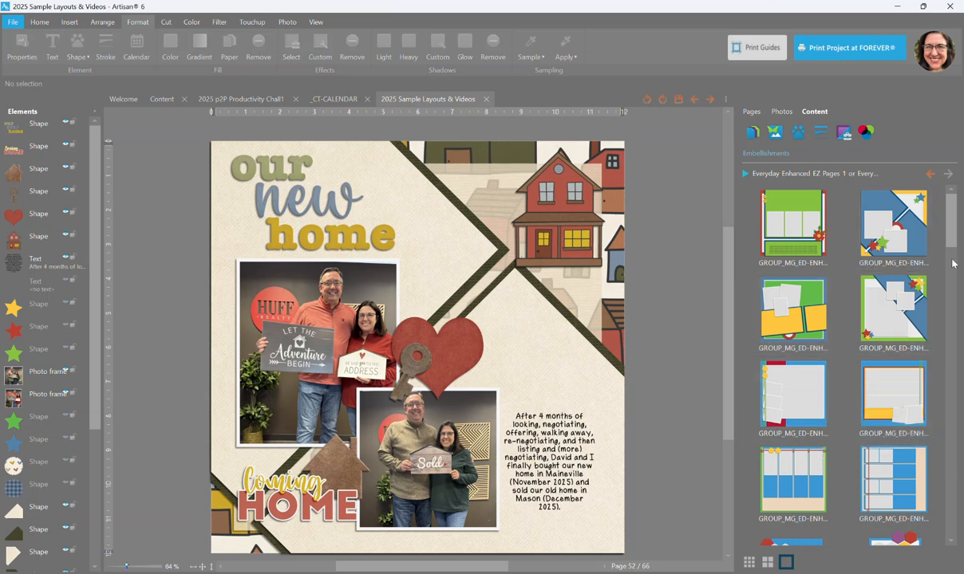
{"action": "scroll", "coordinate": [954, 234], "scroll_direction": "down", "scroll_amount": 1}
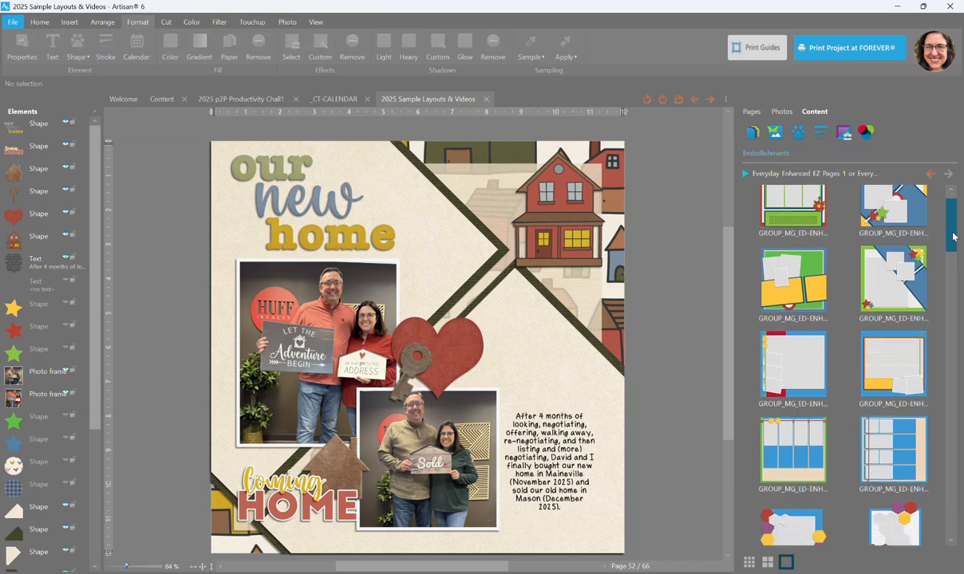
{"action": "mouse_move", "coordinate": [954, 237]}
{"action": "left_mouse_down"}
{"action": "mouse_move", "coordinate": [955, 257]}
{"action": "mouse_move", "coordinate": [952, 223]}
{"action": "left_mouse_up"}
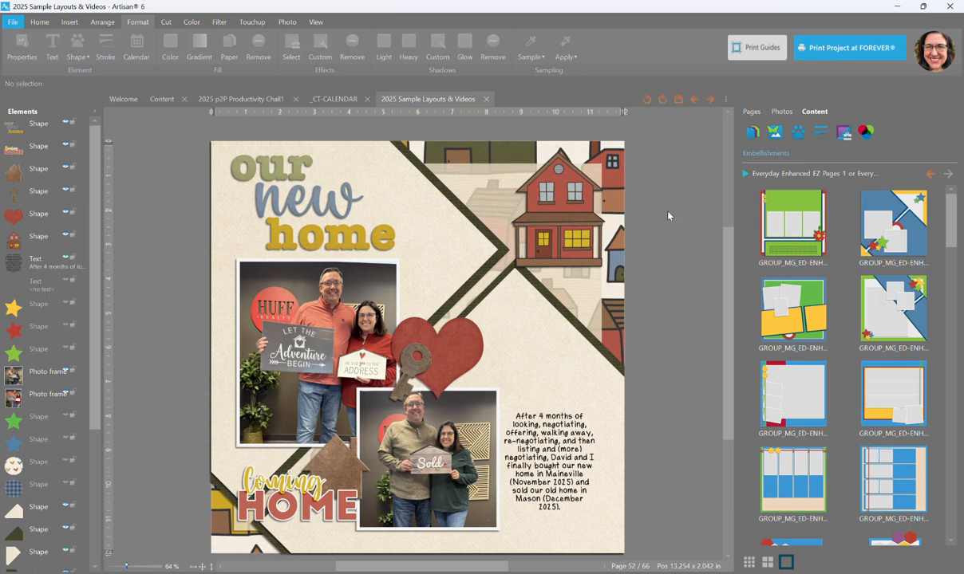
{"action": "left_click_drag", "start_coordinate": [952, 232], "coordinate": [948, 273]}
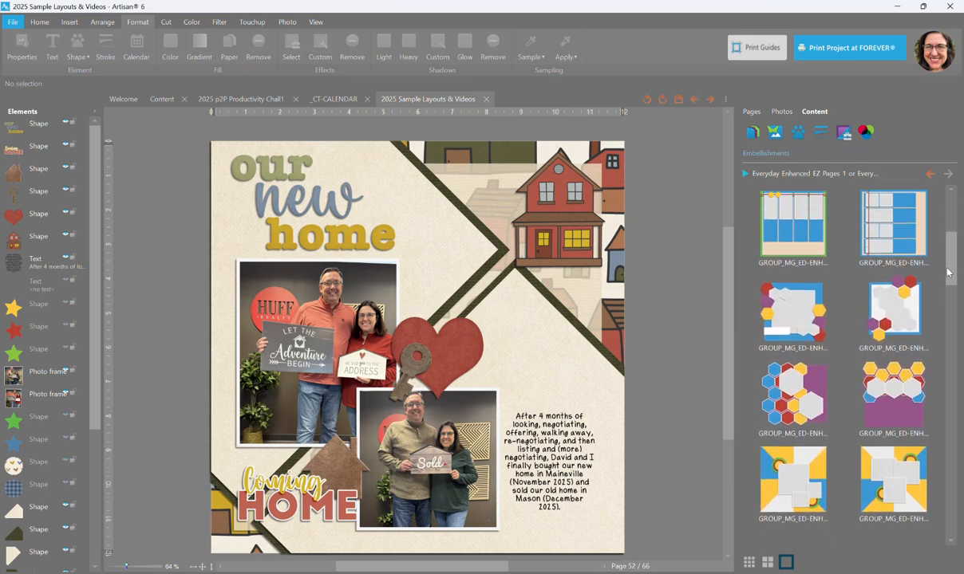
Go to blank page 53 and add a vertical guide at 11 in and a horizontal guide at 8.5 in
{"action": "left_click", "coordinate": [709, 99]}
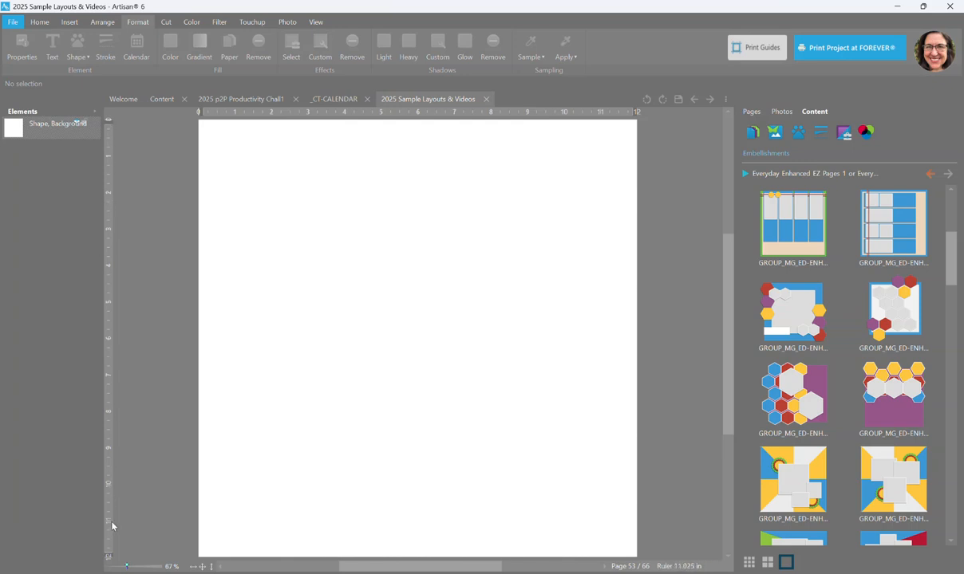
{"action": "left_click", "coordinate": [601, 114]}
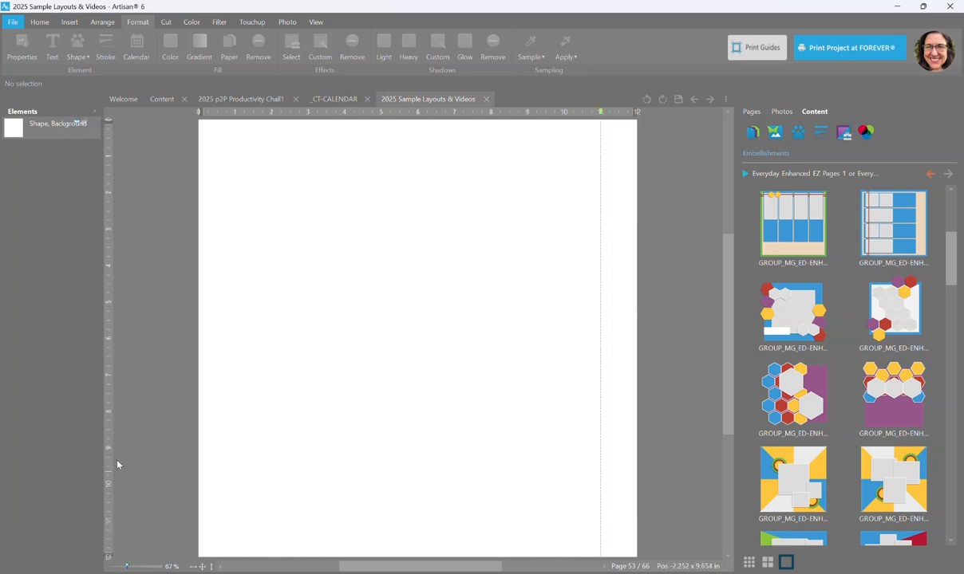
{"action": "left_click", "coordinate": [110, 432]}
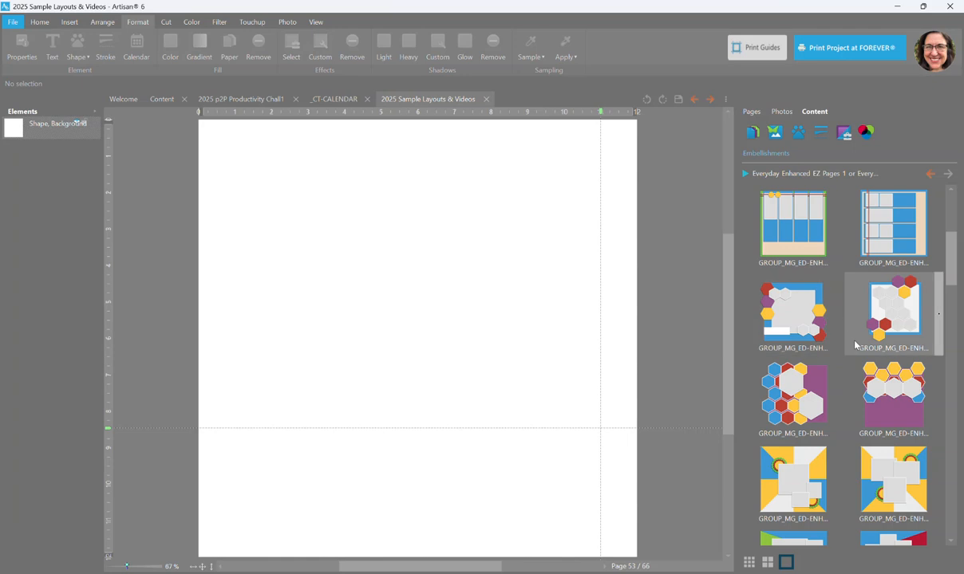
Add the template with four photo columns to page 53 and shorten the group to about 8.53 in high
{"action": "right_click", "coordinate": [801, 238]}
{"action": "left_click", "coordinate": [811, 242]}
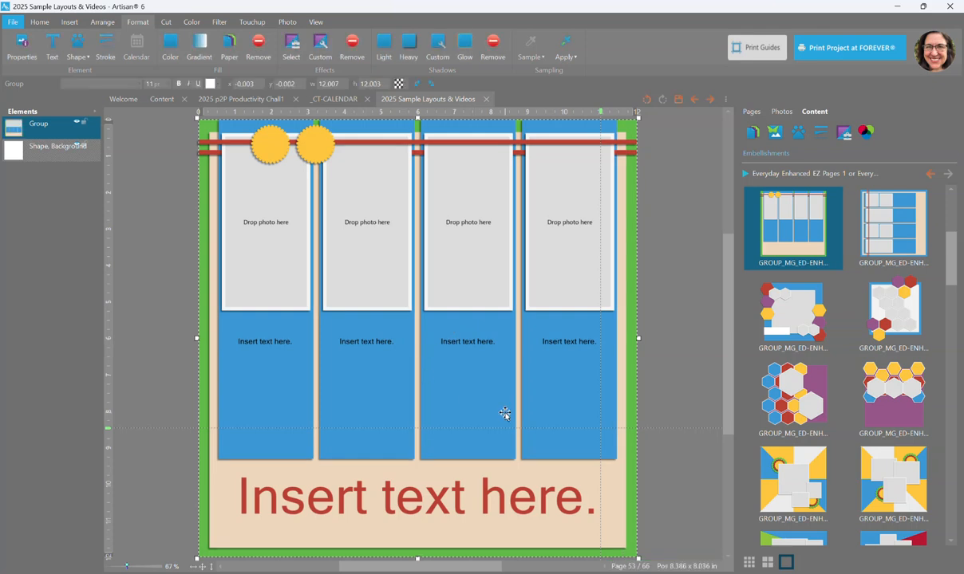
{"action": "scroll", "coordinate": [505, 414], "scroll_direction": "down", "scroll_amount": 1}
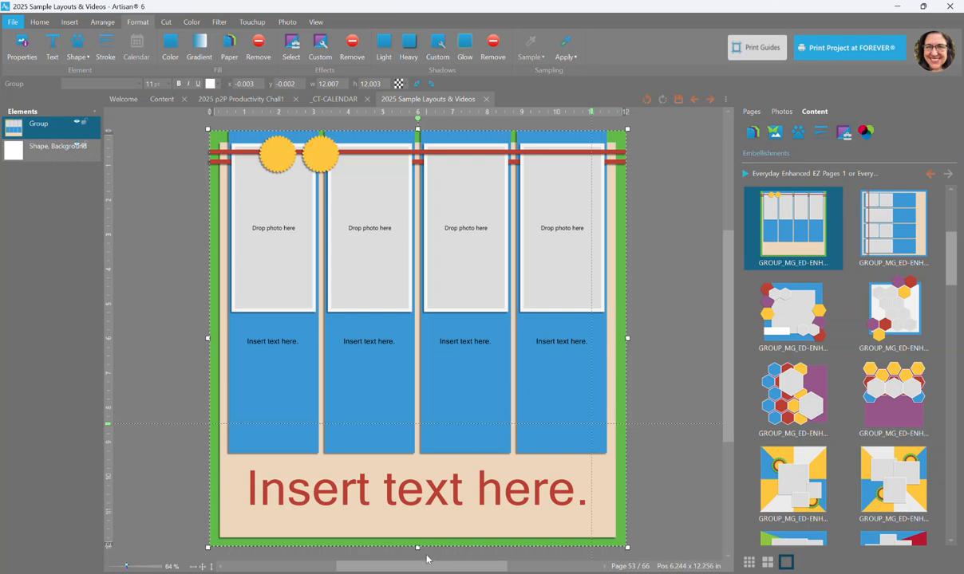
{"action": "left_click_drag", "start_coordinate": [418, 546], "coordinate": [430, 424]}
Ungroup the four-column template on page 53 and clear the selection
{"action": "right_click", "coordinate": [443, 327]}
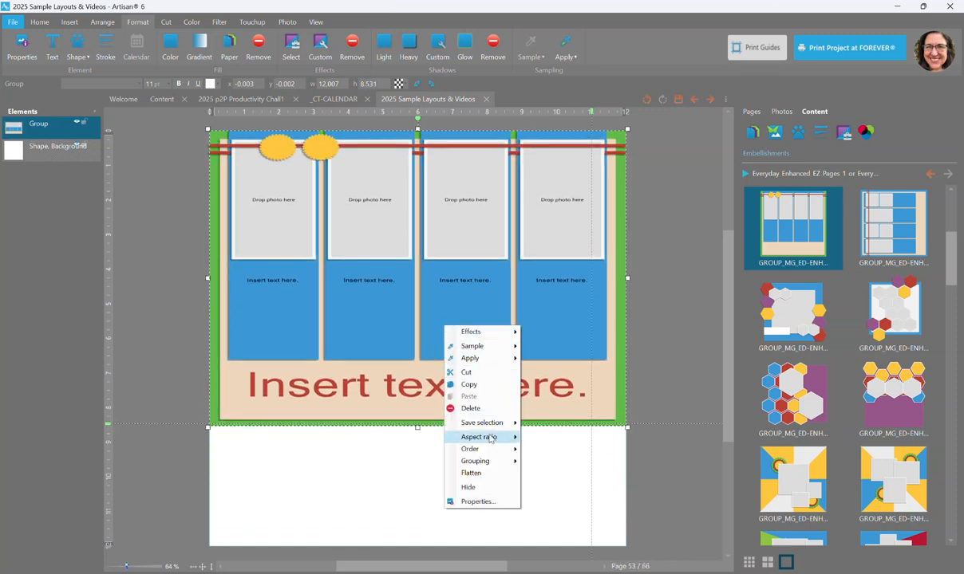
{"action": "left_click", "coordinate": [537, 475]}
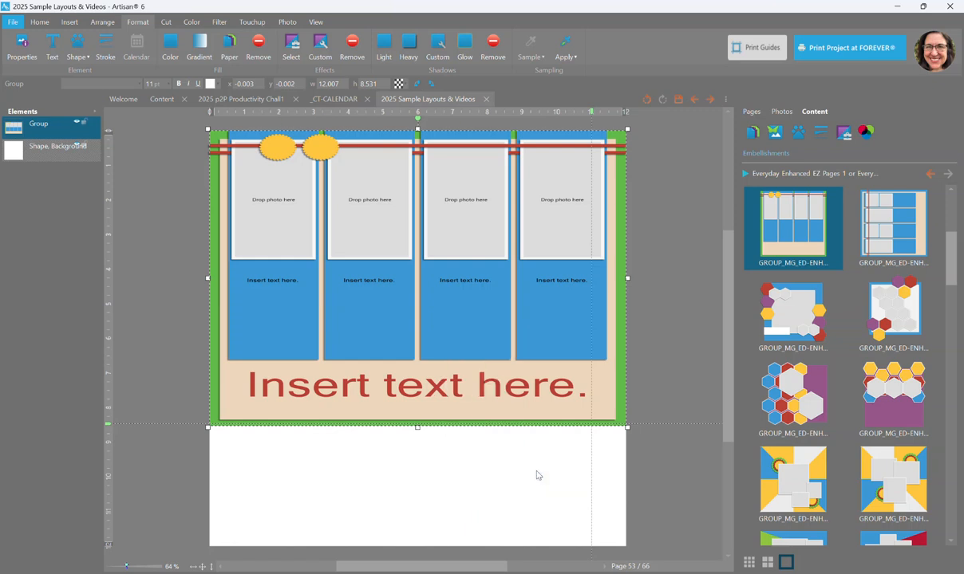
{"action": "left_click", "coordinate": [673, 329]}
Select both flattened yellow scalloped circles and stretch them together to about 0.93 in high
{"action": "left_click", "coordinate": [263, 151]}
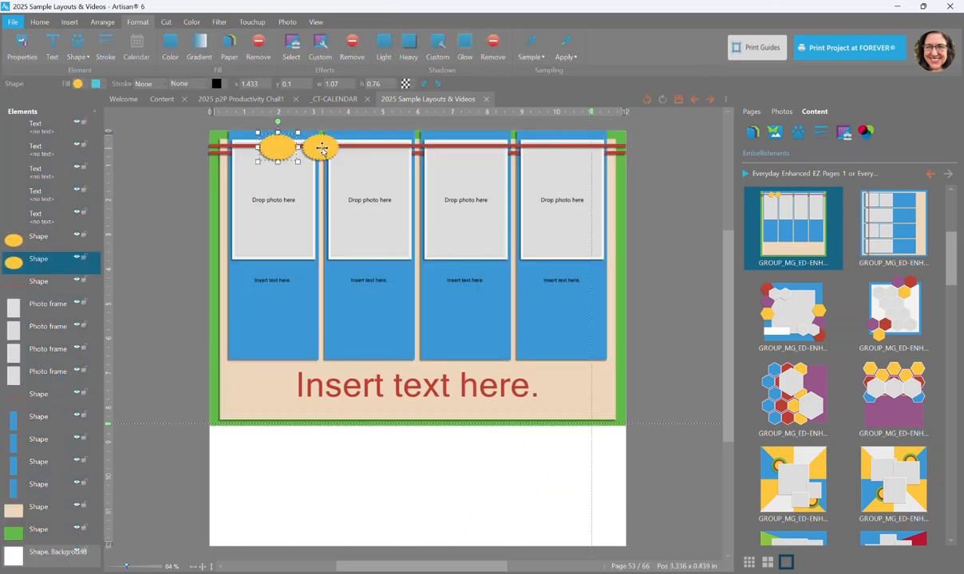
{"action": "left_click", "coordinate": [319, 147]}
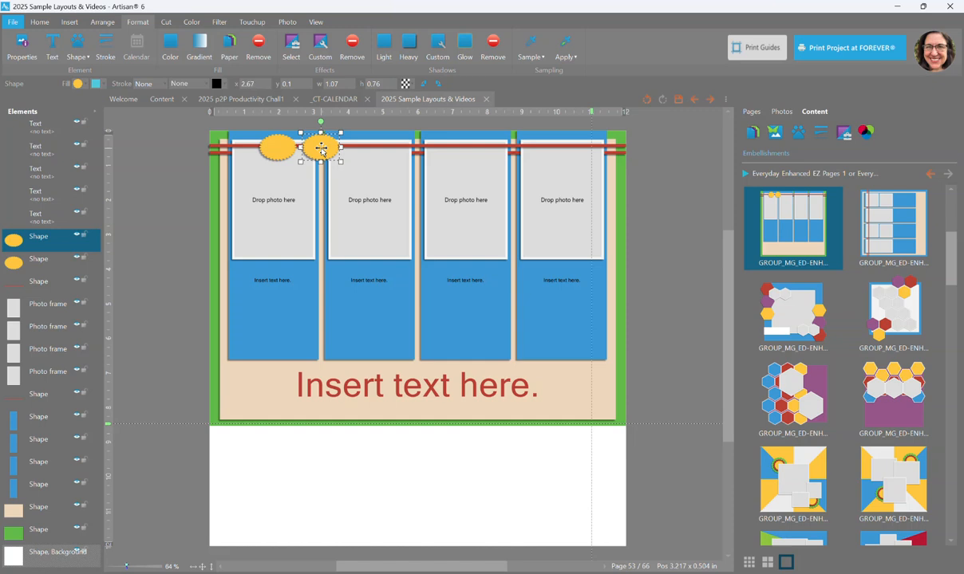
{"action": "left_click", "coordinate": [265, 150], "text": "shift"}
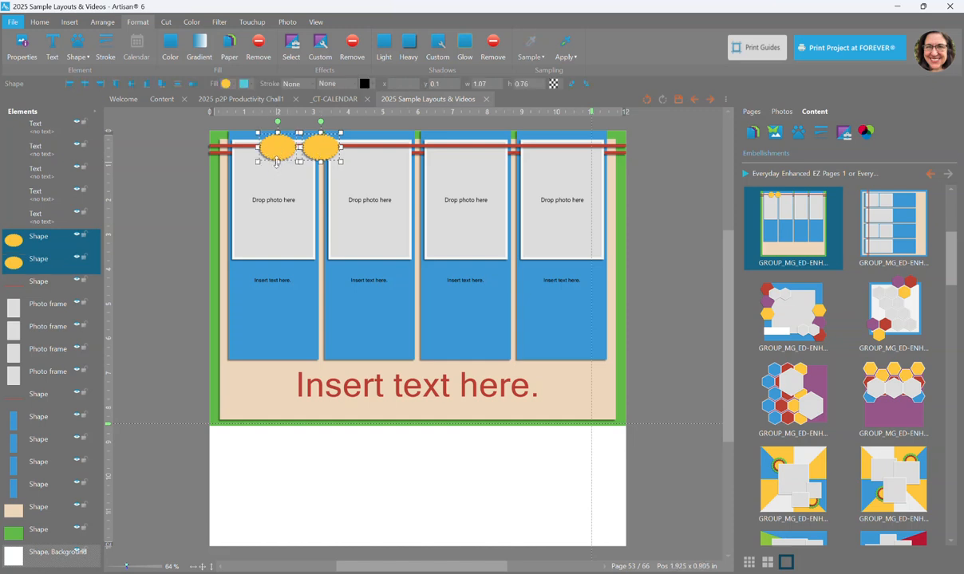
{"action": "left_click_drag", "start_coordinate": [276, 162], "coordinate": [248, 169]}
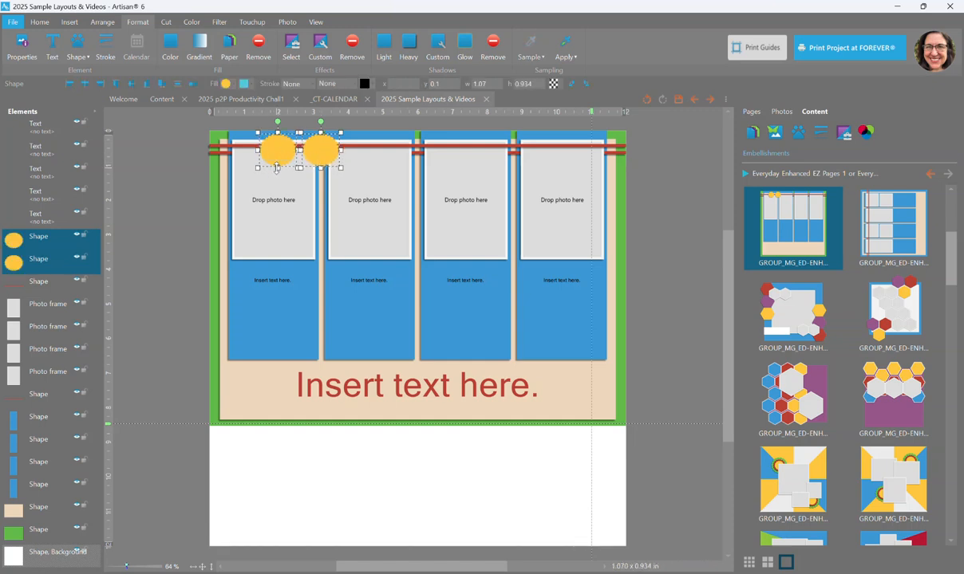
{"action": "left_click", "coordinate": [188, 201]}
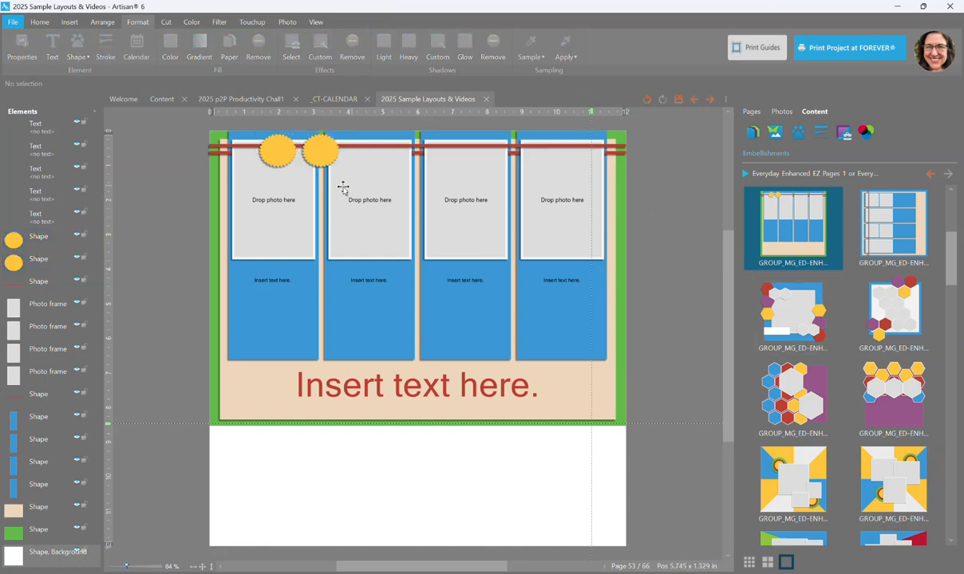
Open blank page 54 and set the spread preview to two bound pages
{"action": "scroll", "coordinate": [450, 300], "scroll_direction": "down", "scroll_amount": 1}
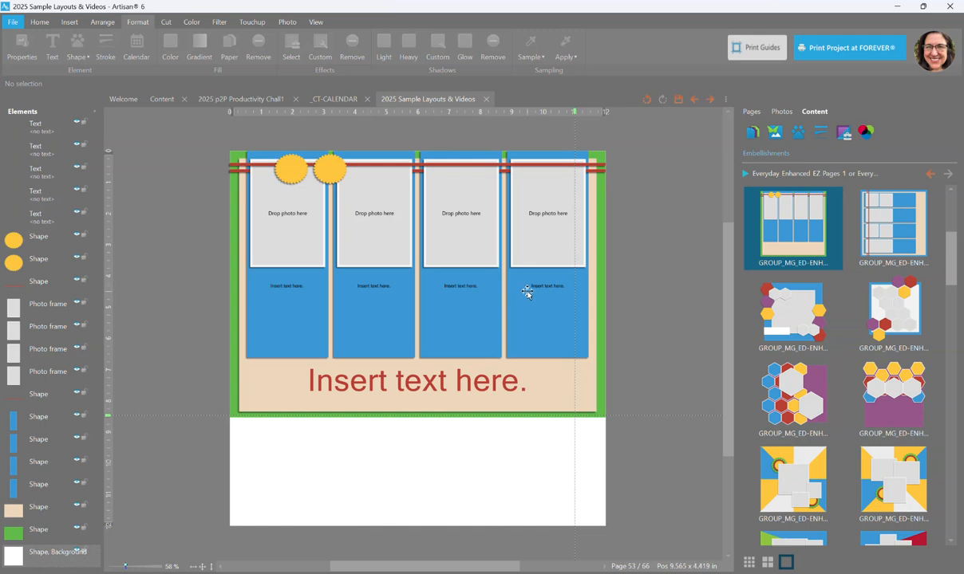
{"action": "left_click", "coordinate": [752, 111]}
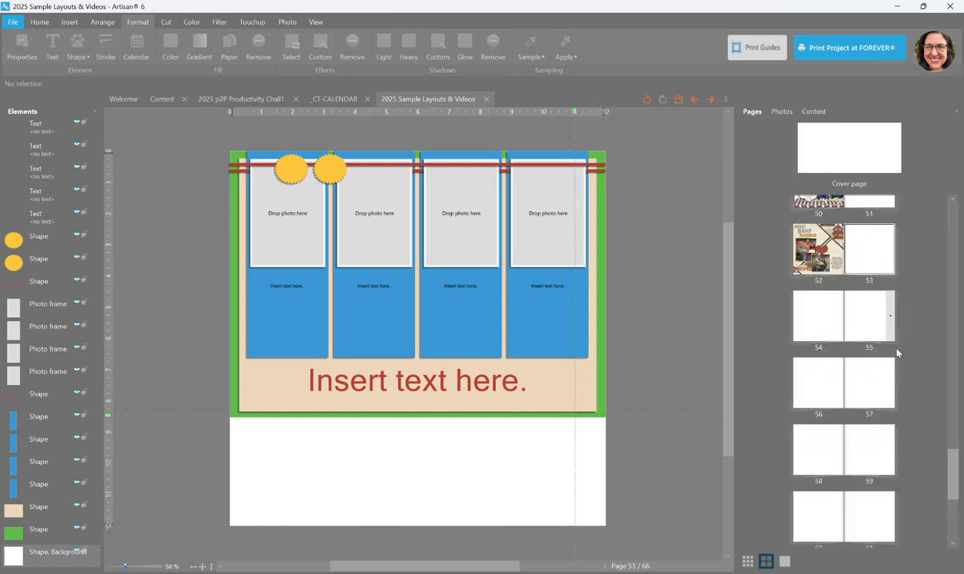
{"action": "left_click", "coordinate": [815, 321]}
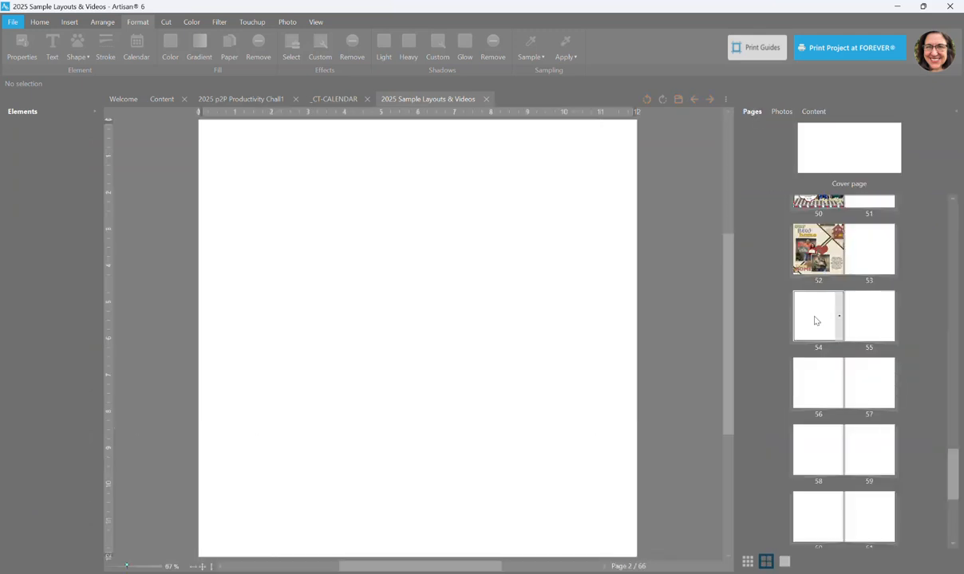
{"action": "left_click", "coordinate": [319, 23]}
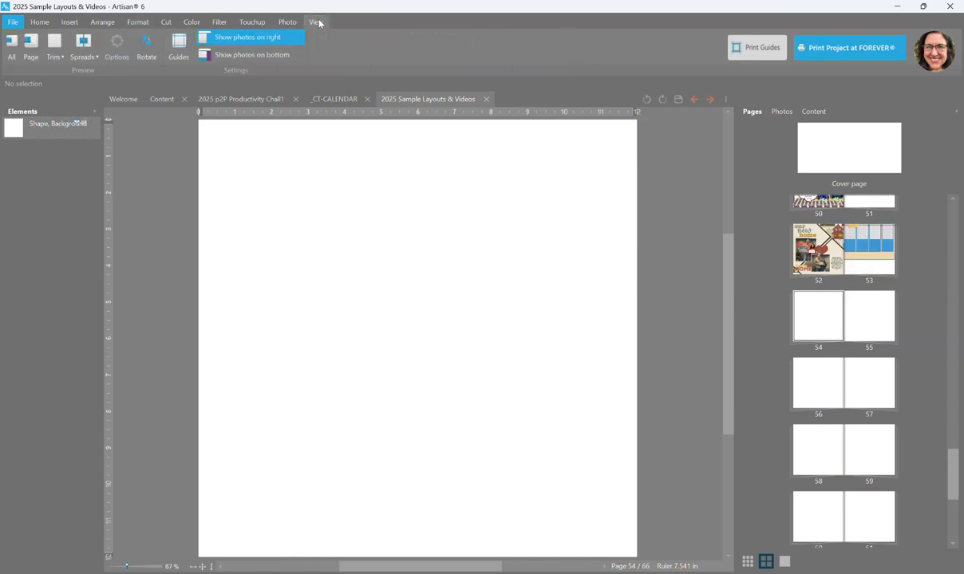
{"action": "left_click", "coordinate": [77, 59]}
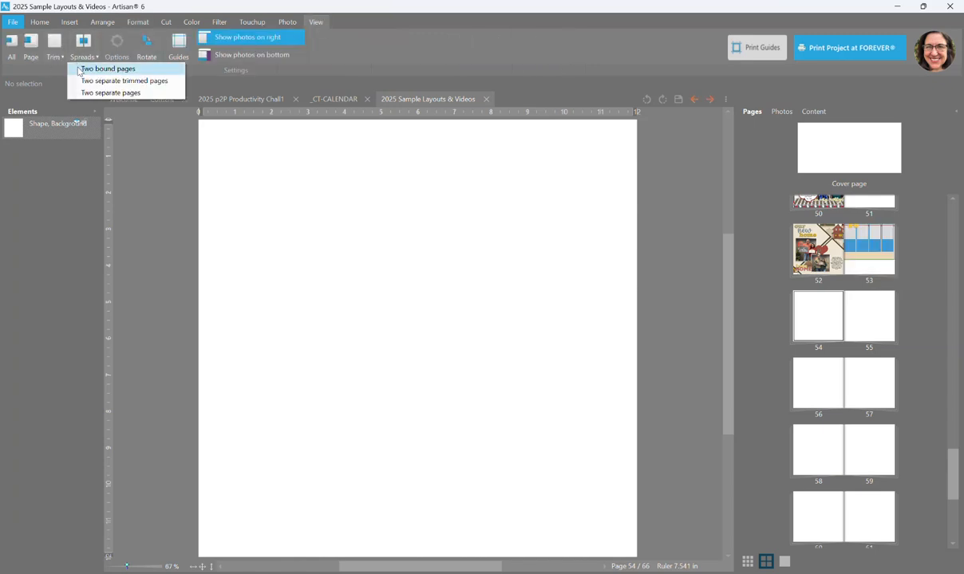
{"action": "left_click", "coordinate": [80, 70]}
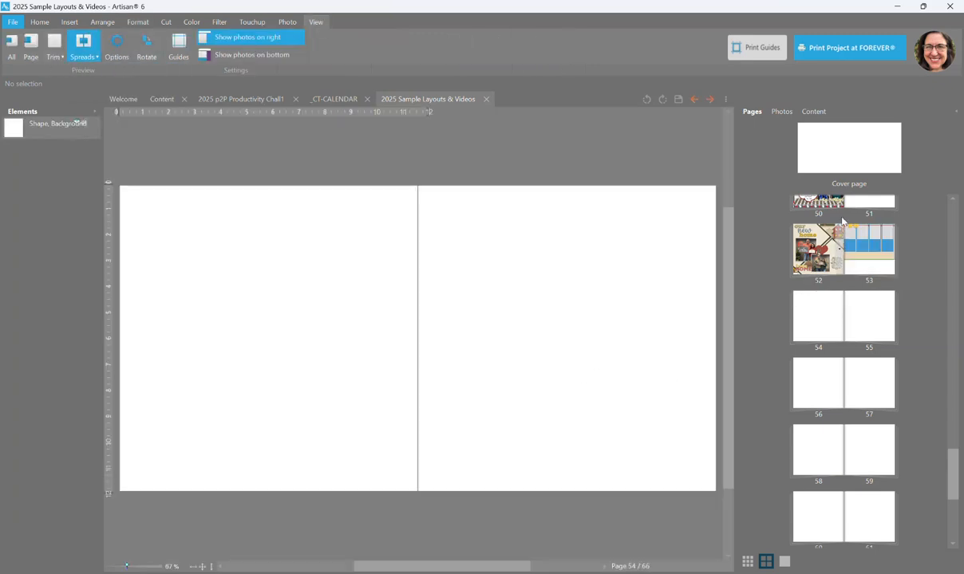
Add the hexagon template with two large hexagon photo frames and a purple background to page 54
{"action": "left_click", "coordinate": [813, 112]}
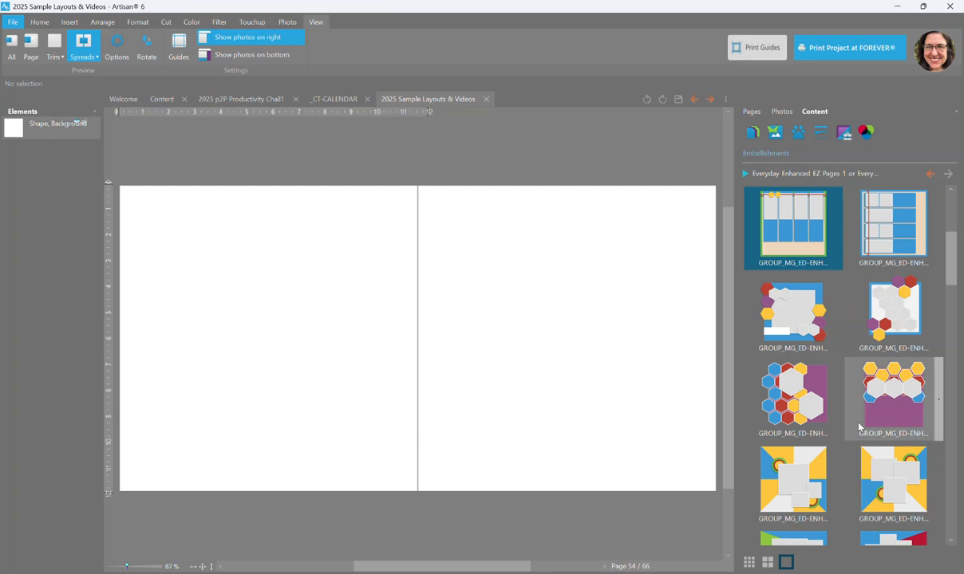
{"action": "left_click", "coordinate": [804, 391]}
{"action": "right_click", "coordinate": [805, 387]}
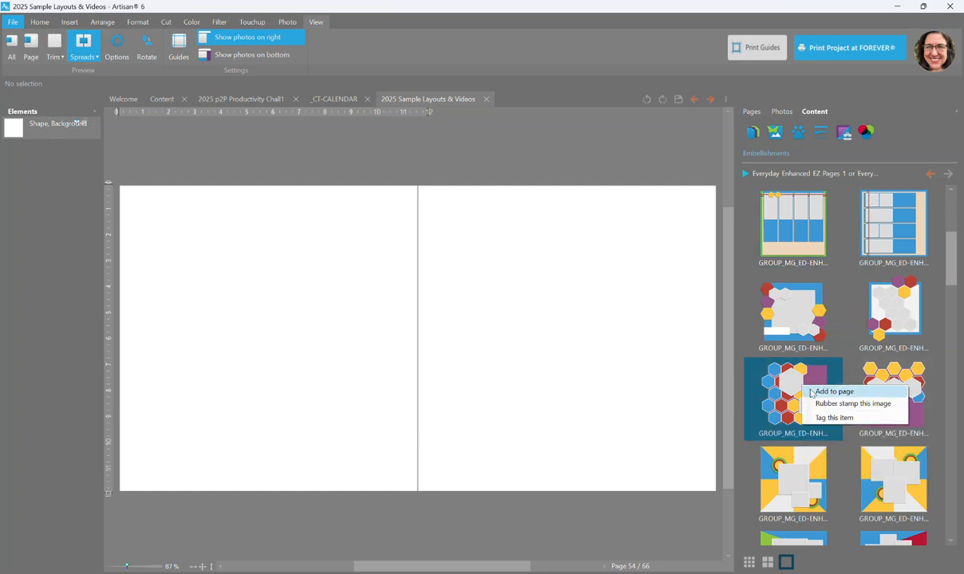